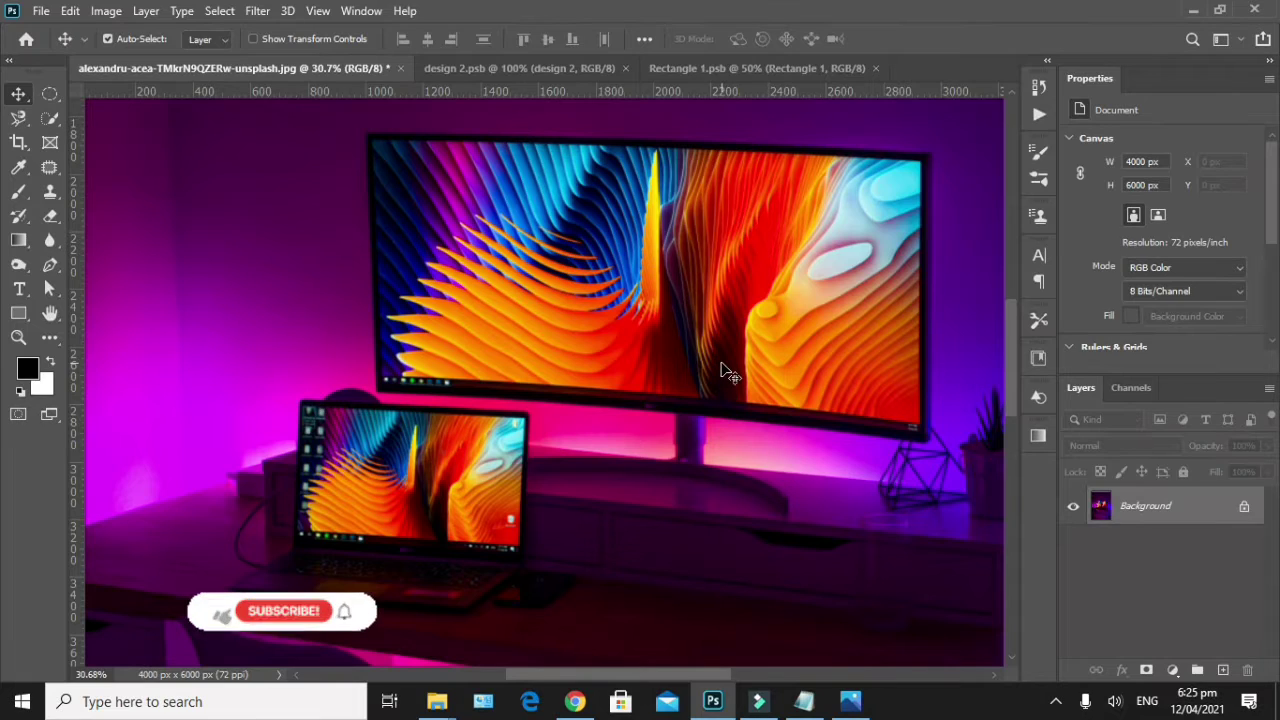
# Draw a rectangle over the monitor screen and fill it white.
pyautogui.scroll(2, 782, 345)
pyautogui.scroll(-2, 790, 355)
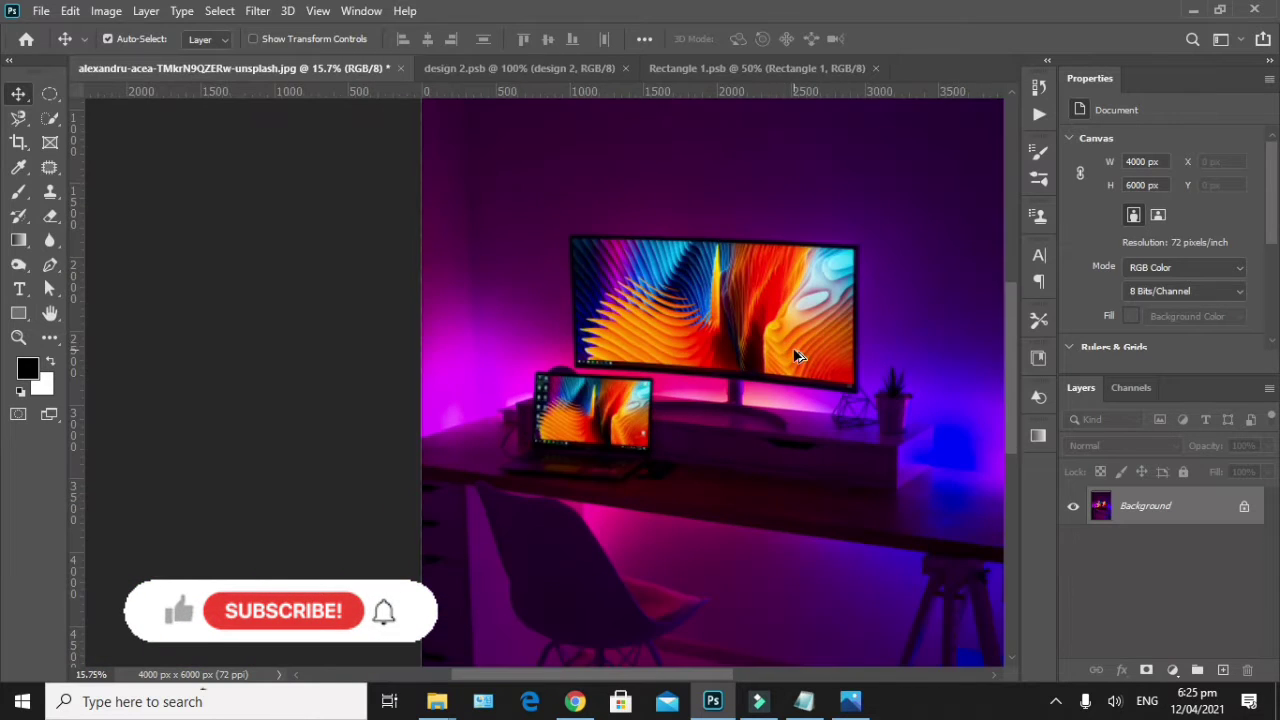
pyautogui.scroll(-2, 790, 355)
pyautogui.scroll(-2, 658, 380)
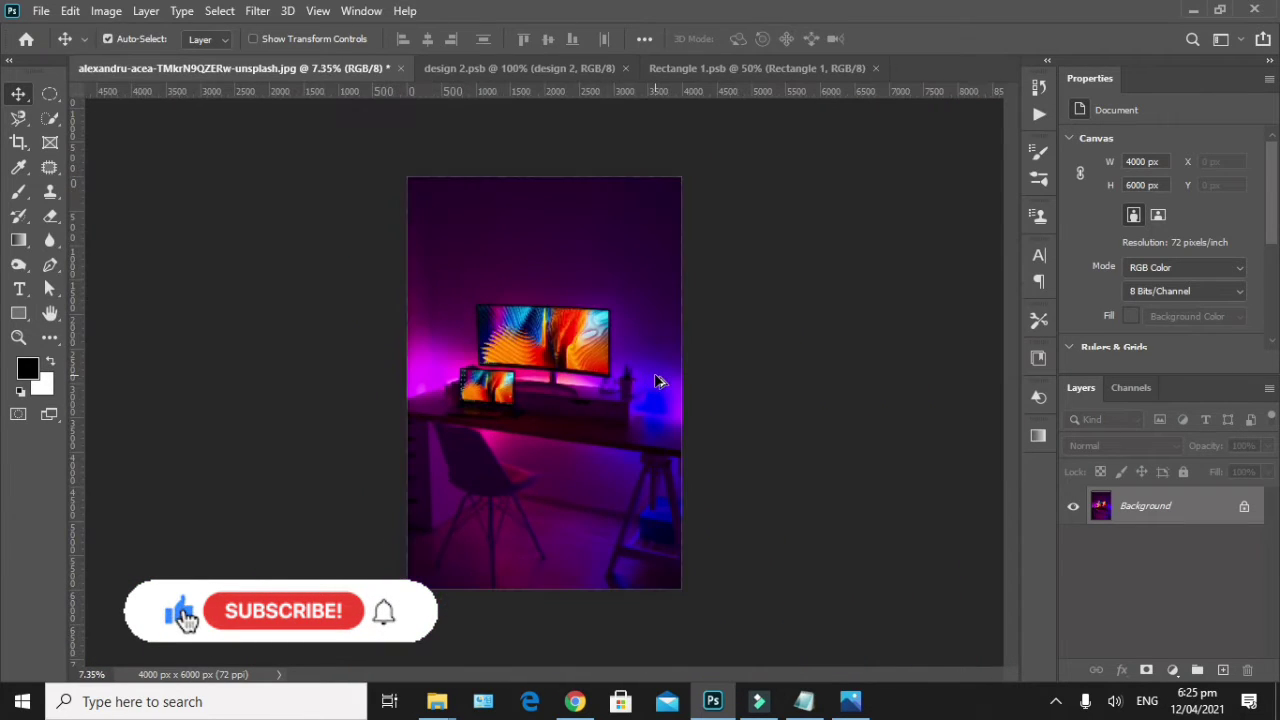
pyautogui.scroll(1, 660, 378)
pyautogui.scroll(1, 655, 378)
pyautogui.scroll(2, 655, 378)
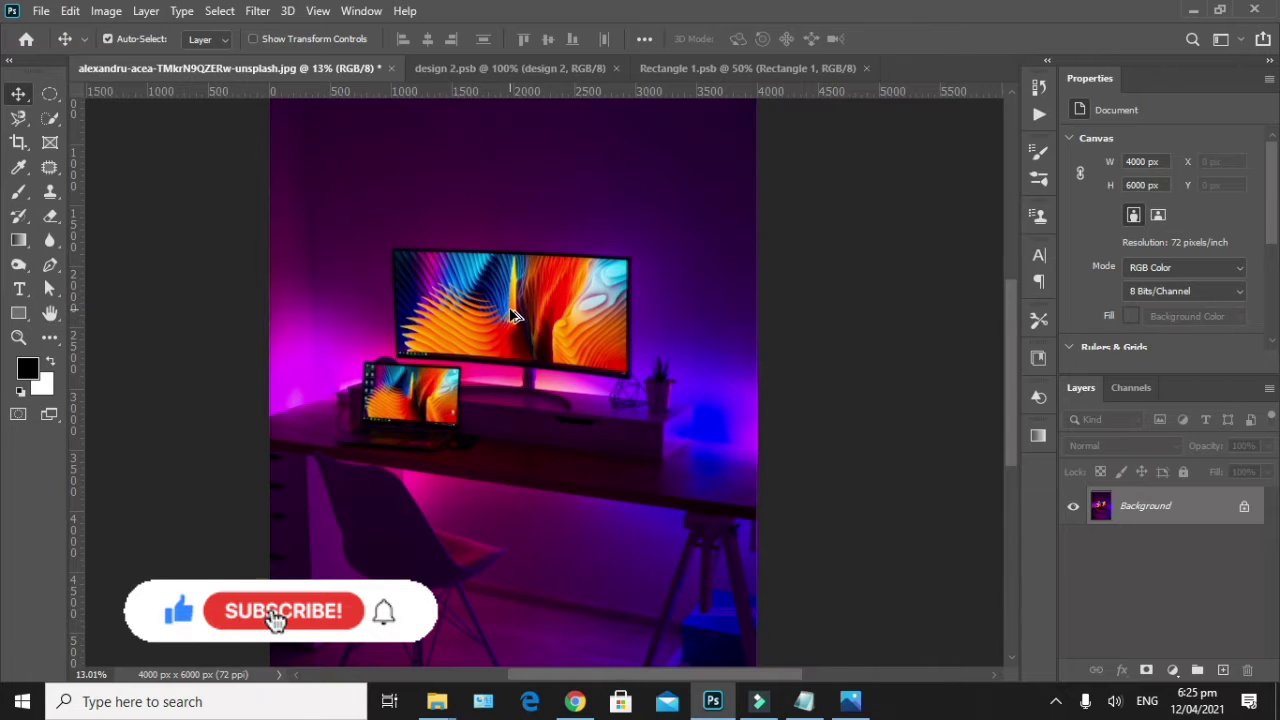
pyautogui.scroll(1, 525, 310)
pyautogui.scroll(2, 480, 250)
pyautogui.scroll(1, 460, 235)
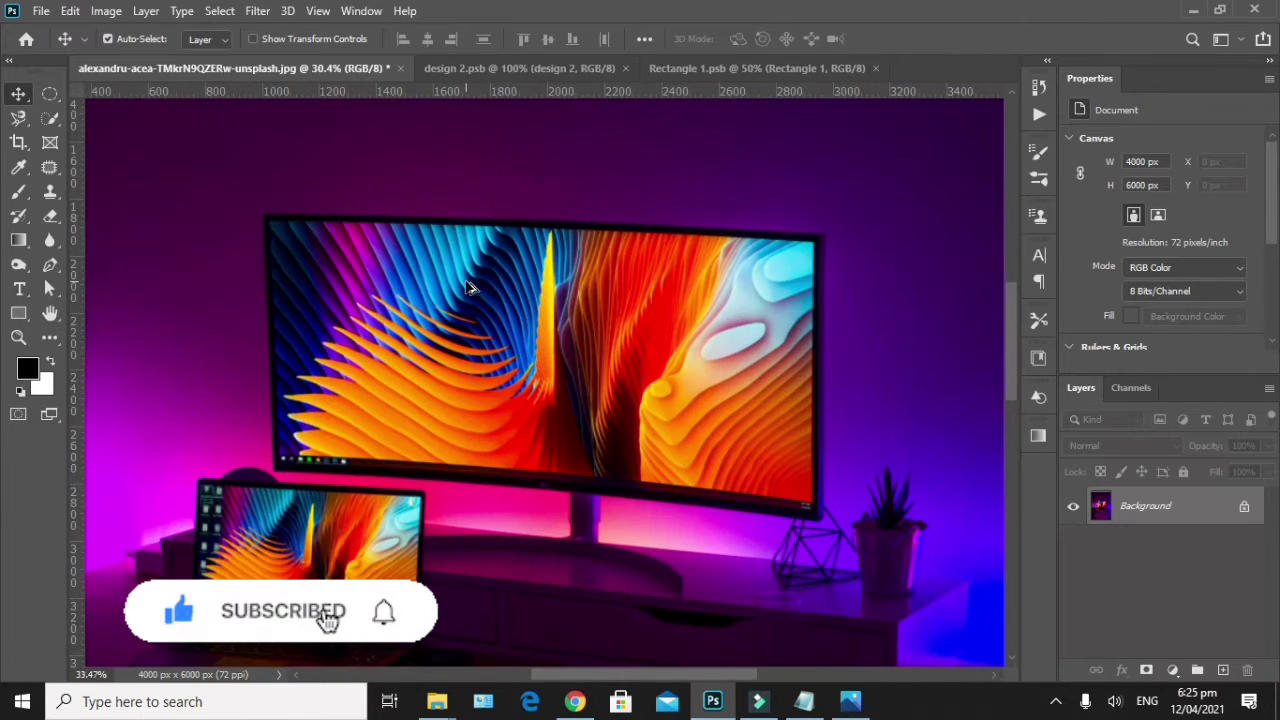
pyautogui.scroll(1, 468, 282)
pyautogui.scroll(1, 473, 288)
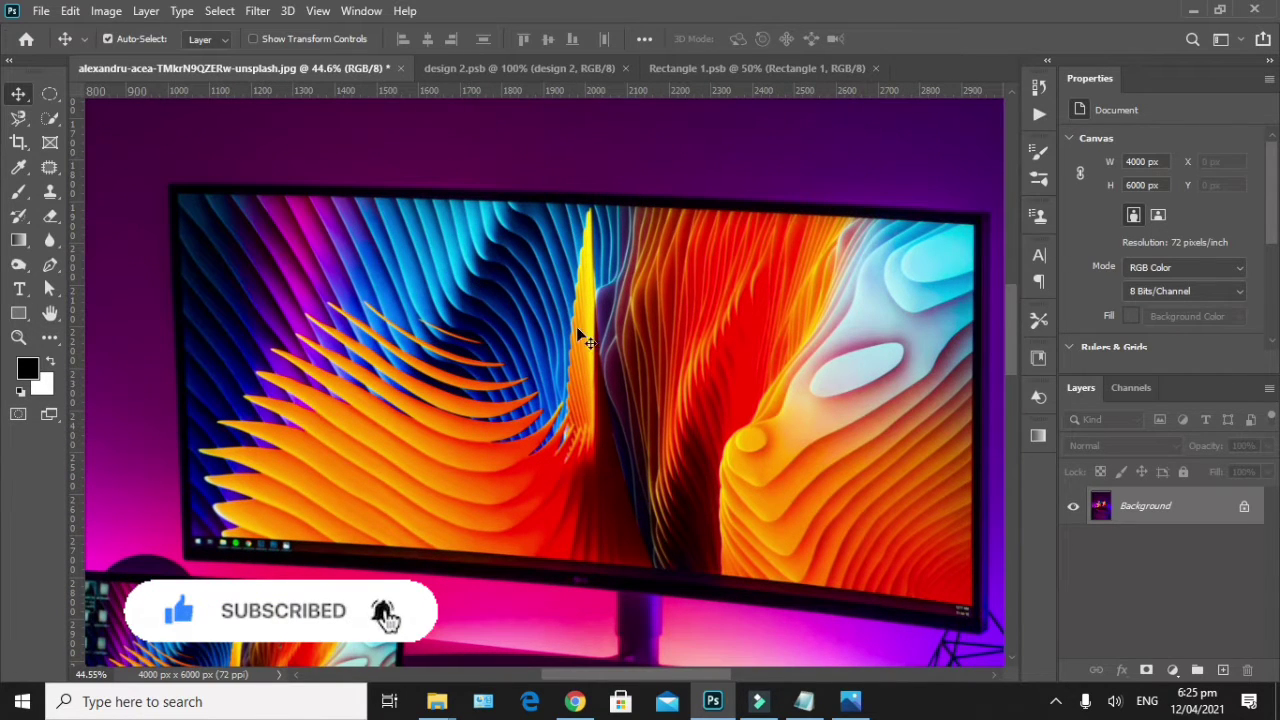
pyautogui.click(18, 313)
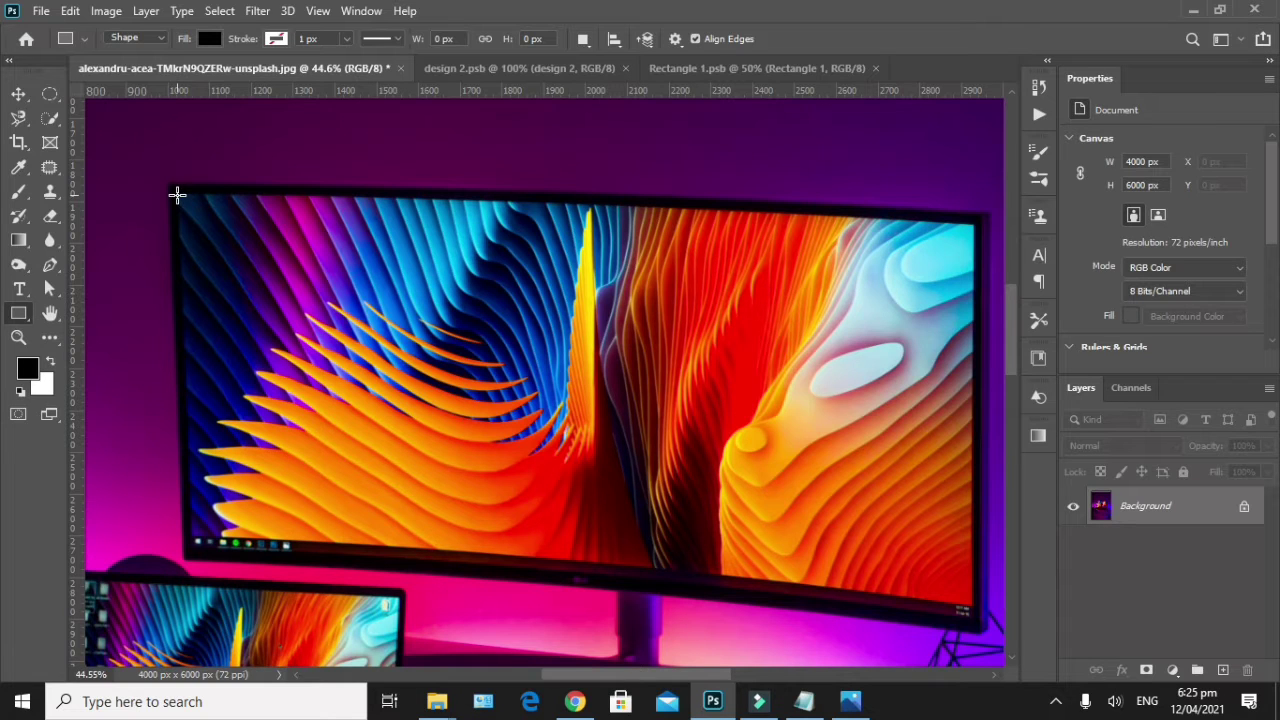
pyautogui.moveTo(177, 195)
pyautogui.mouseDown()
pyautogui.moveTo(628, 517)
pyautogui.moveTo(967, 621)
pyautogui.mouseUp()
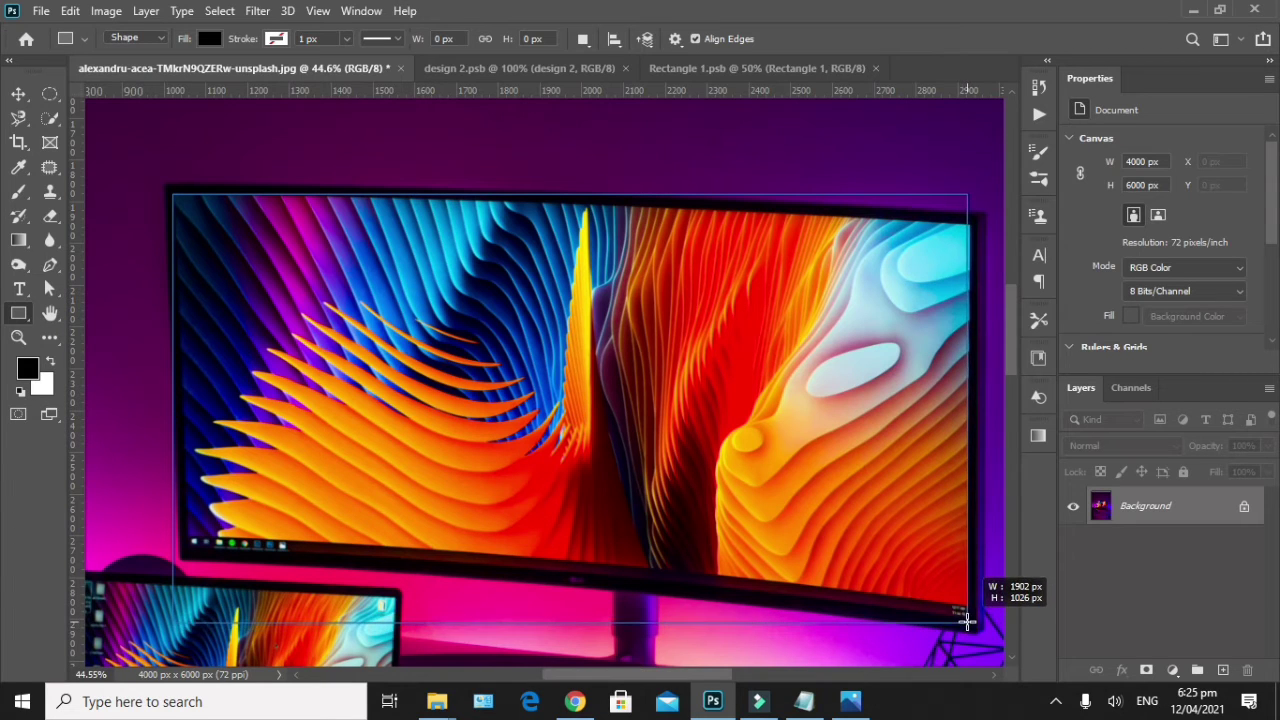
pyautogui.moveTo(967, 621); pyautogui.dragTo(969, 617)
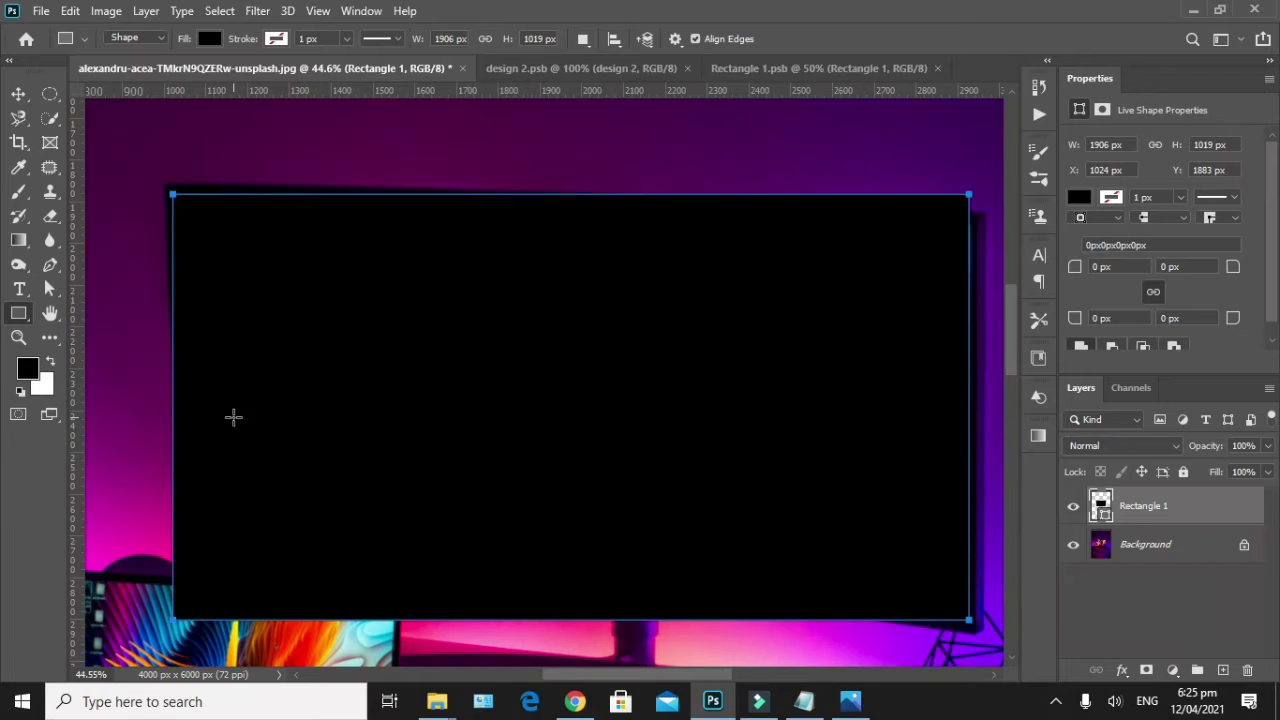
pyautogui.hotkey('ctrl', 'BackSpace')
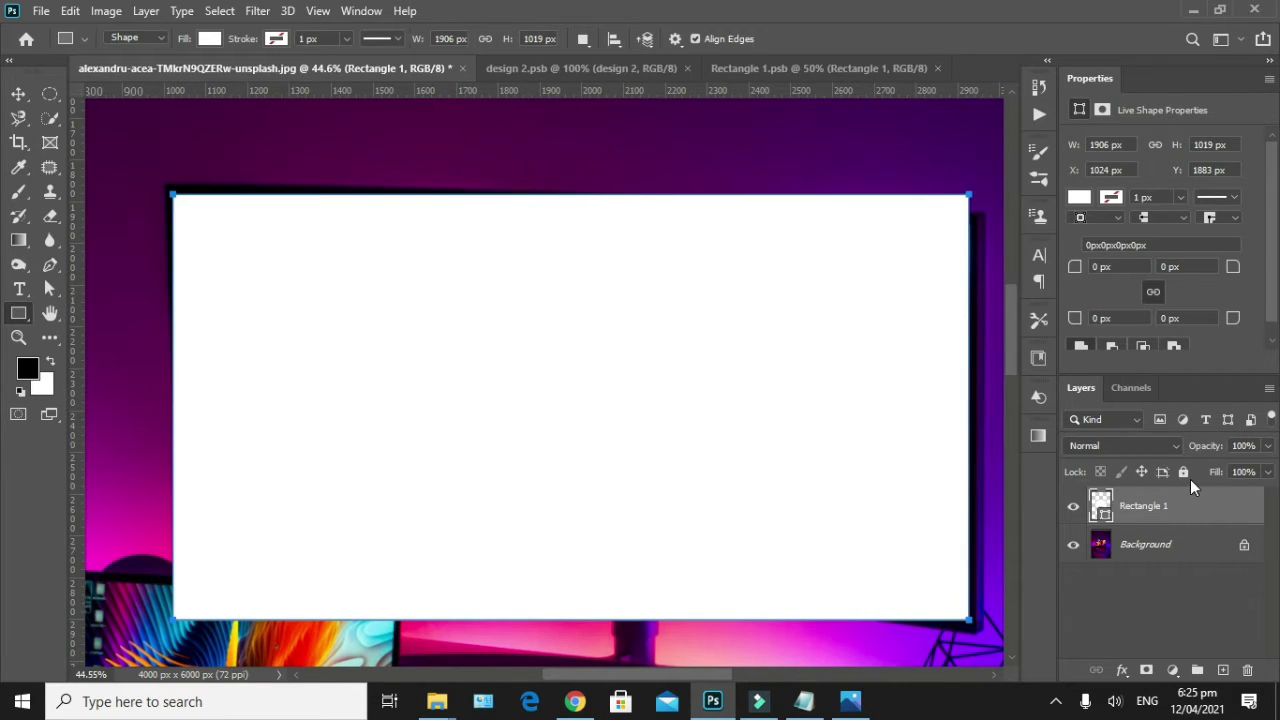
# Convert the Rectangle 1 layer into a smart object.
pyautogui.rightClick(1199, 515)
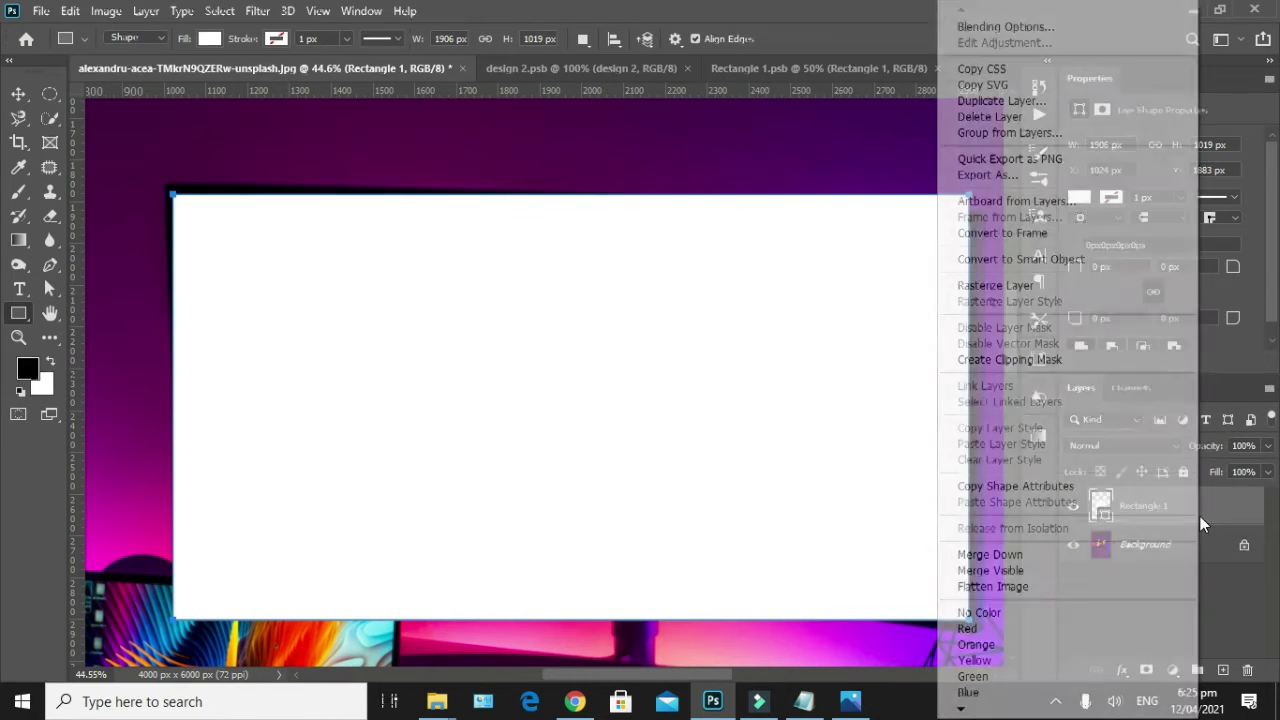
pyautogui.click(1100, 259)
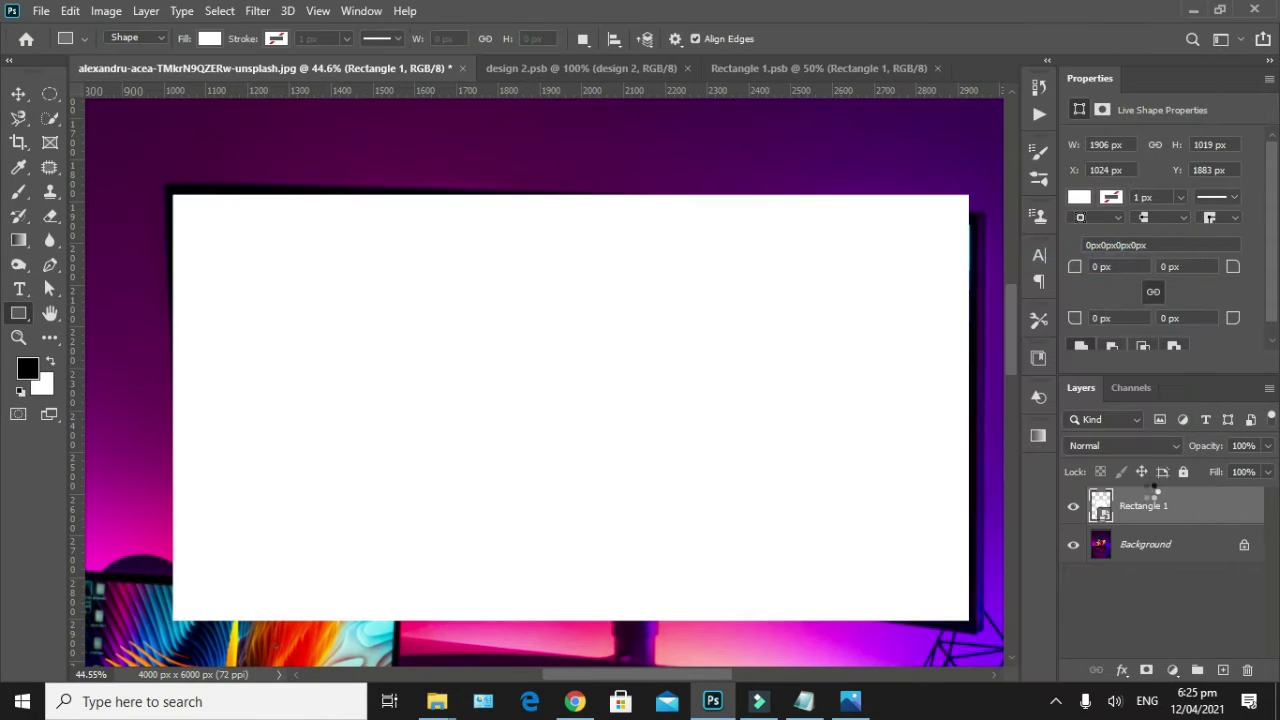
pyautogui.click(18, 93)
pyautogui.click(516, 392)
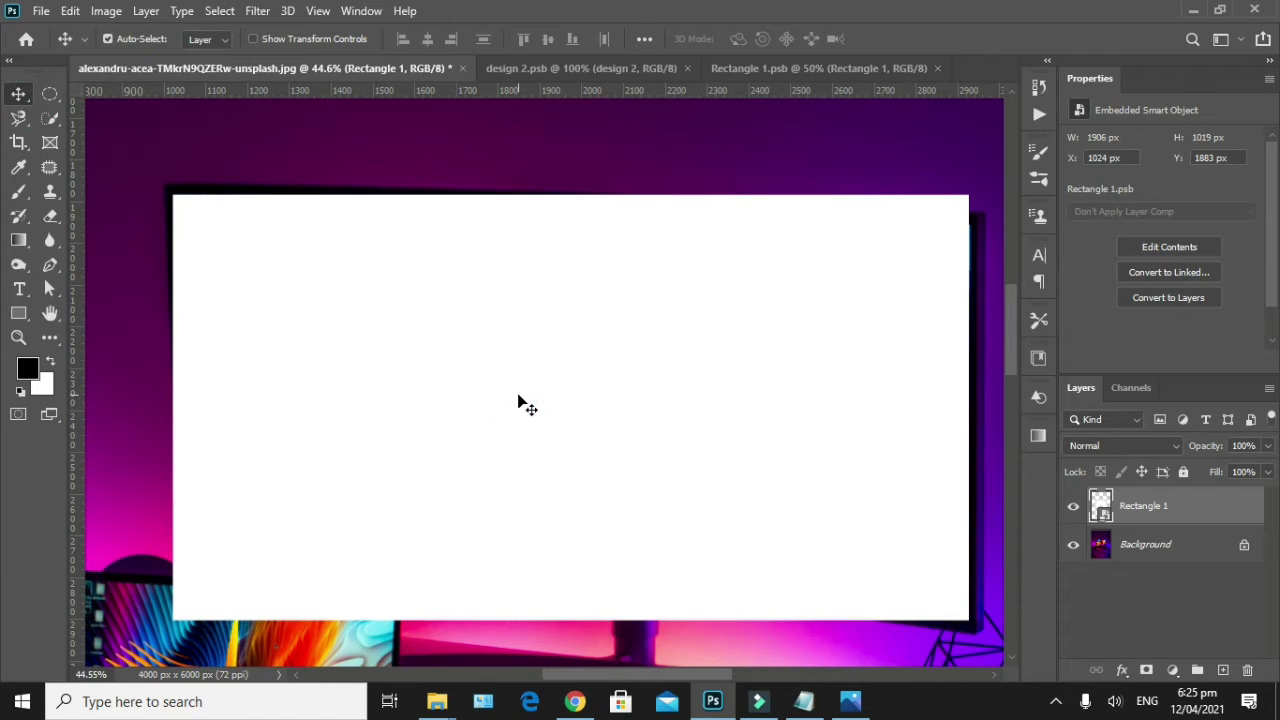
# Start a Distort transform and snap the top-left and bottom-left corners to the screen.
pyautogui.hotkey('ctrl', 't')
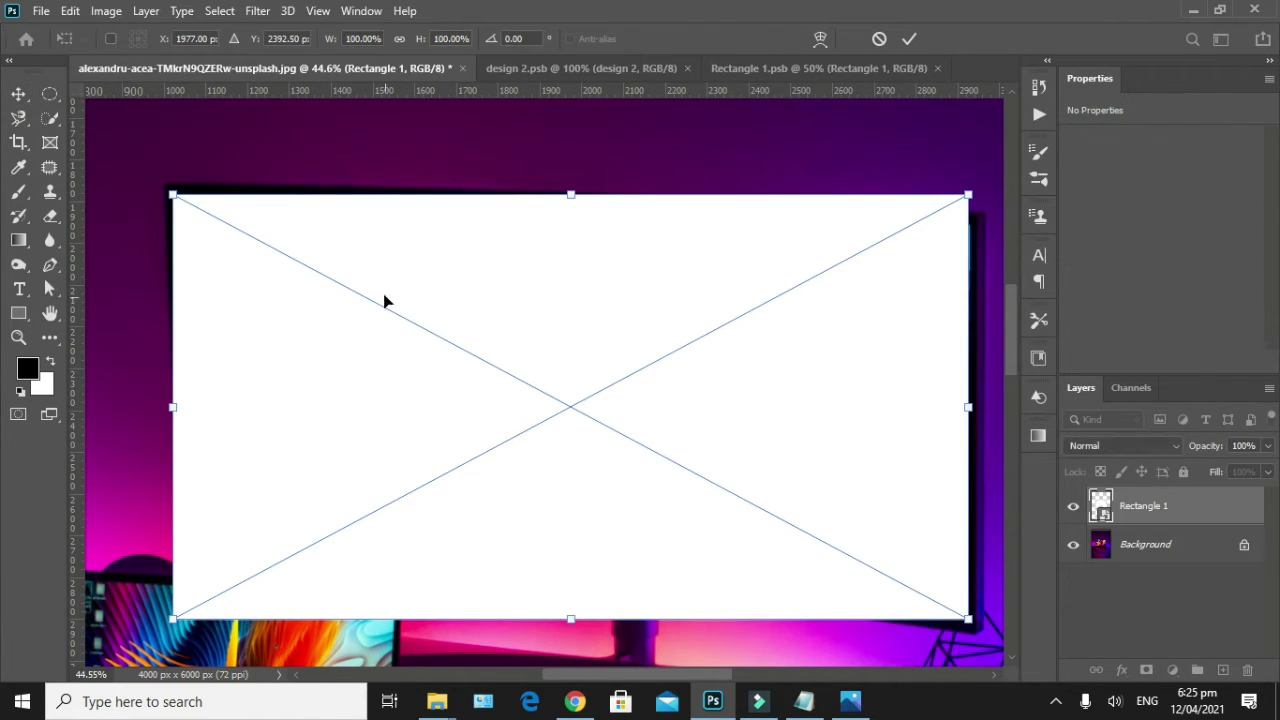
pyautogui.click(70, 10)
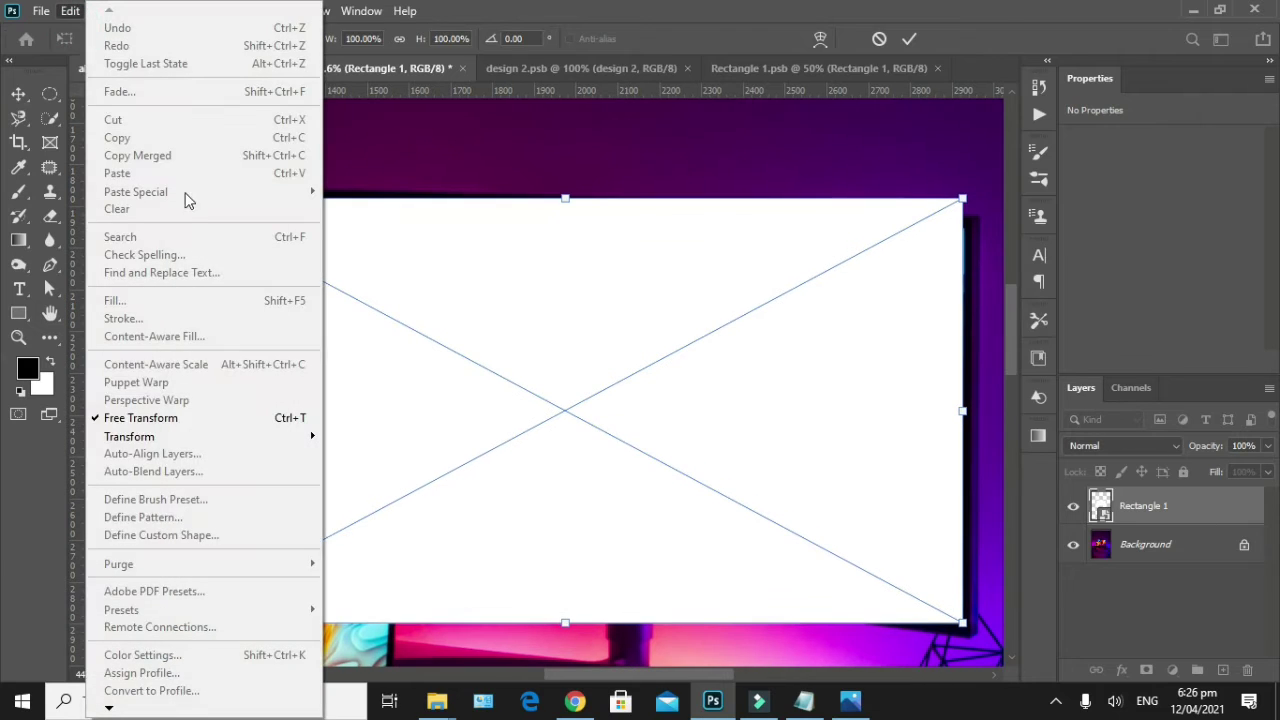
pyautogui.click(180, 437)
pyautogui.click(412, 212)
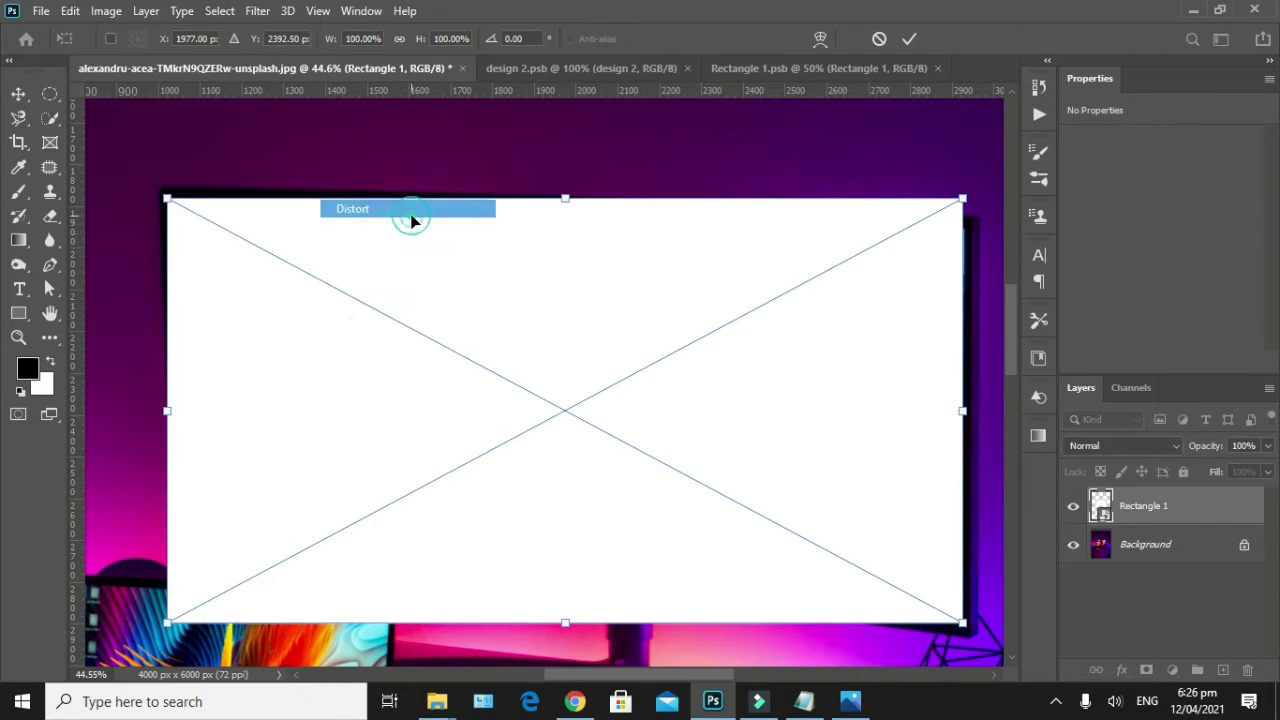
pyautogui.moveTo(168, 203); pyautogui.dragTo(172, 199)
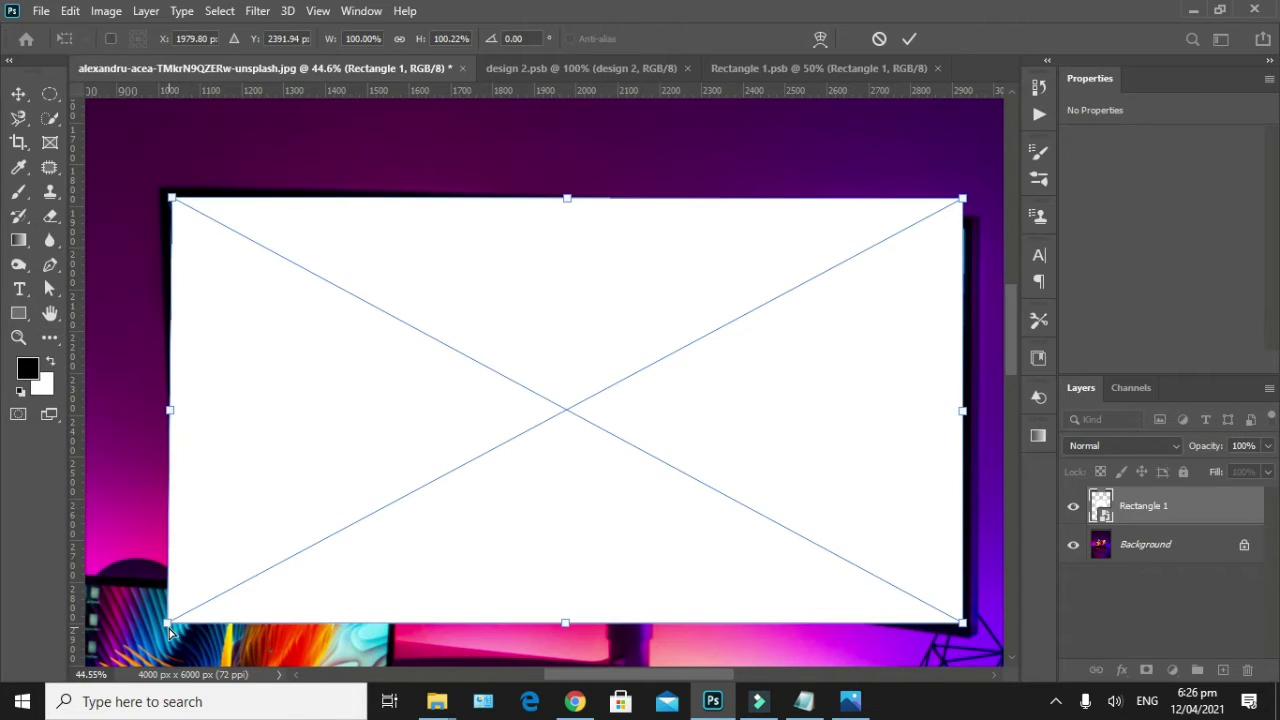
pyautogui.moveTo(168, 624); pyautogui.dragTo(189, 542)
# Lower the layer opacity to 62% and align bottom-left, bottom-right and top-right corners.
pyautogui.click(1268, 446)
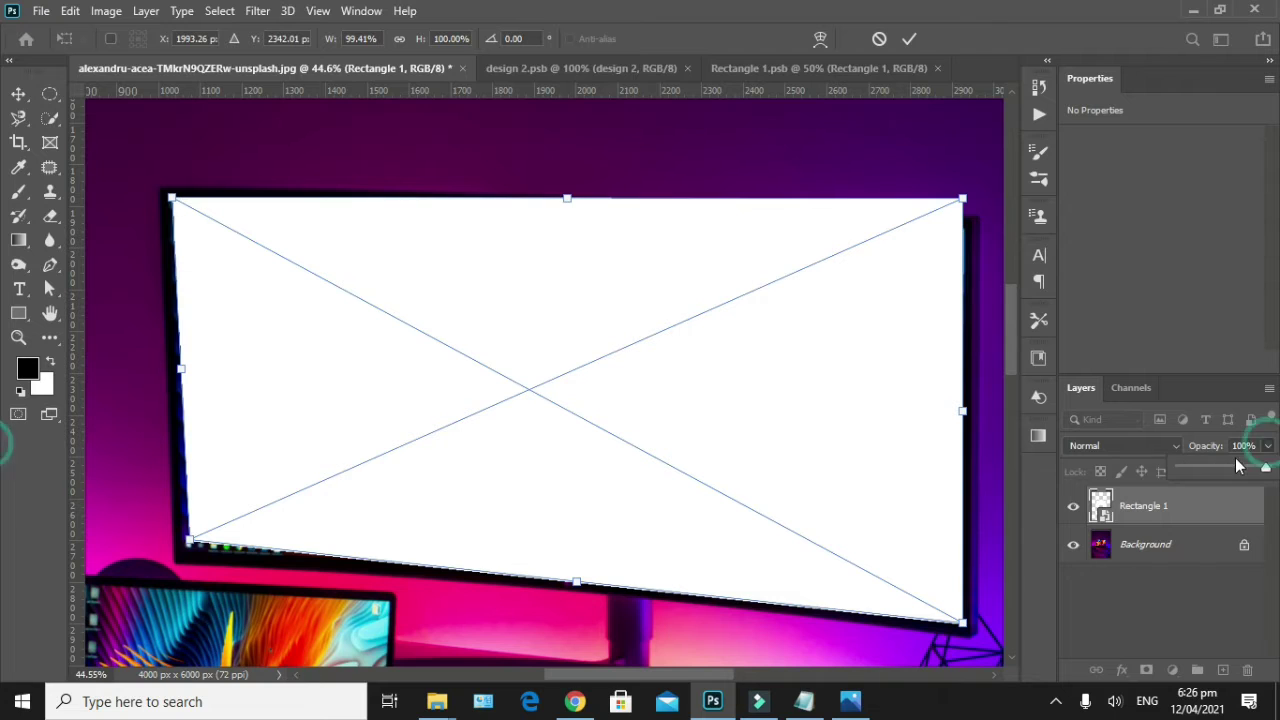
pyautogui.moveTo(1268, 467); pyautogui.dragTo(1232, 467)
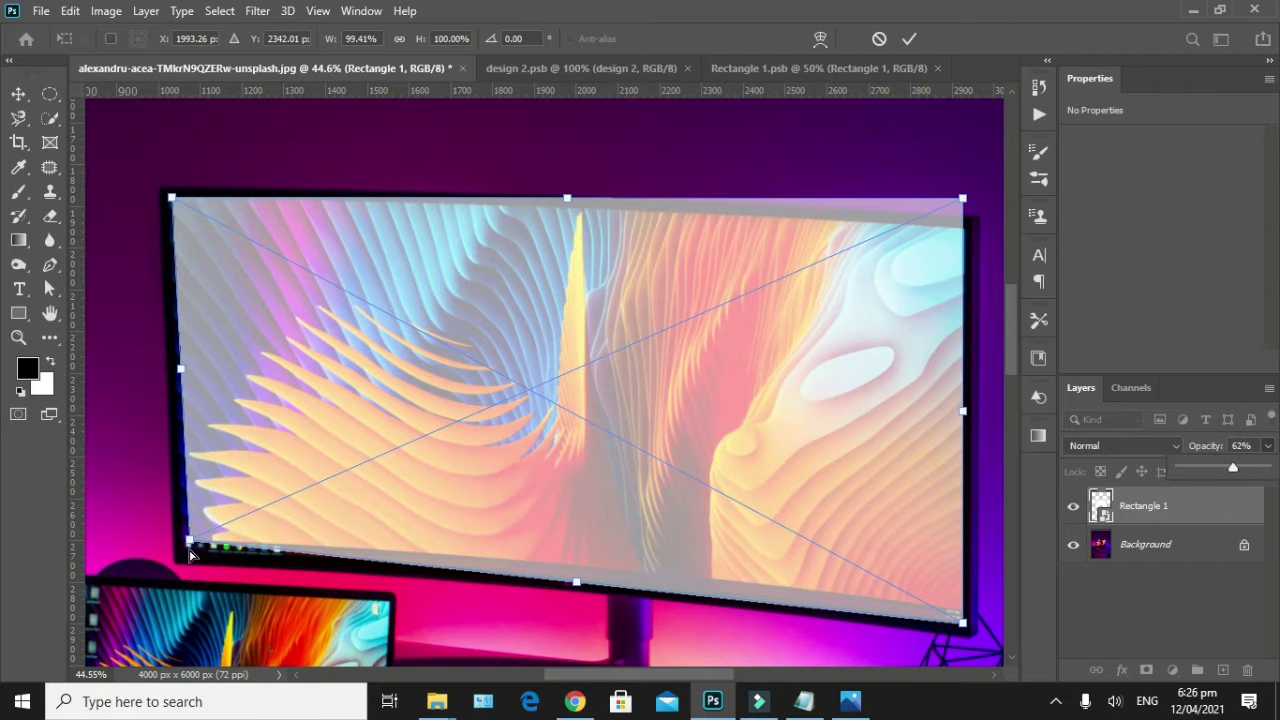
pyautogui.moveTo(190, 543); pyautogui.dragTo(181, 550)
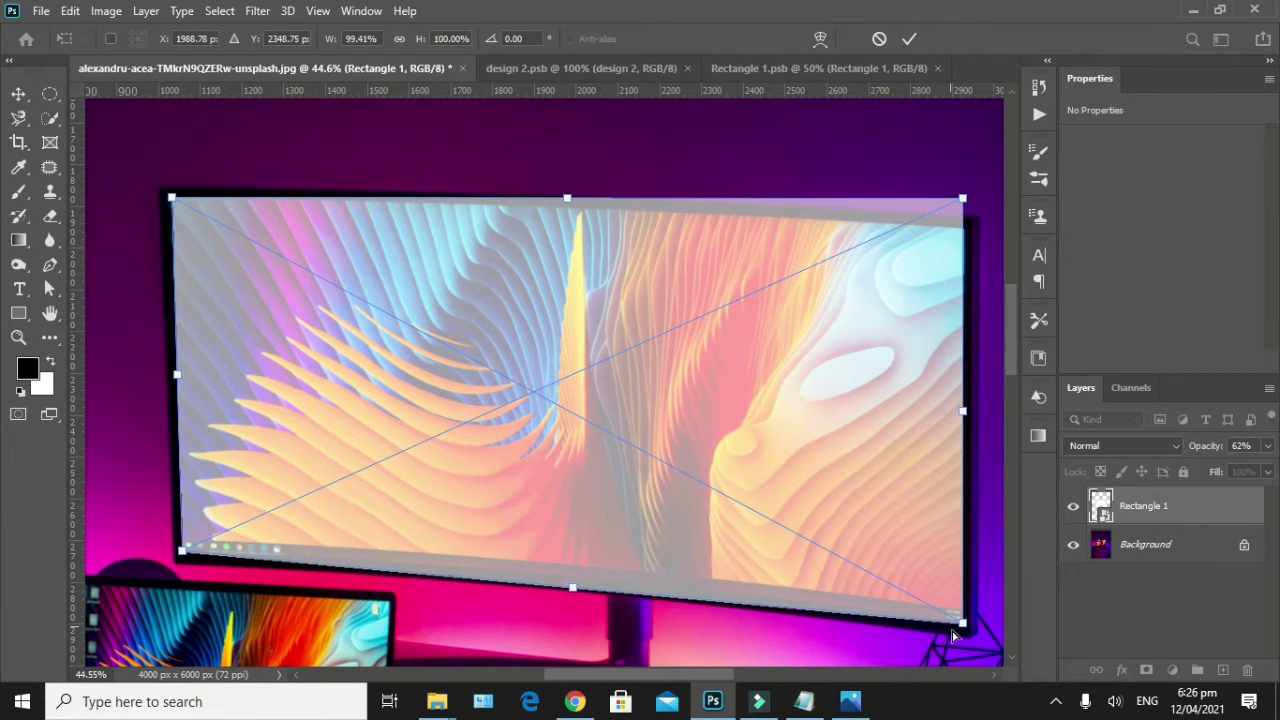
pyautogui.moveTo(964, 628); pyautogui.dragTo(960, 617)
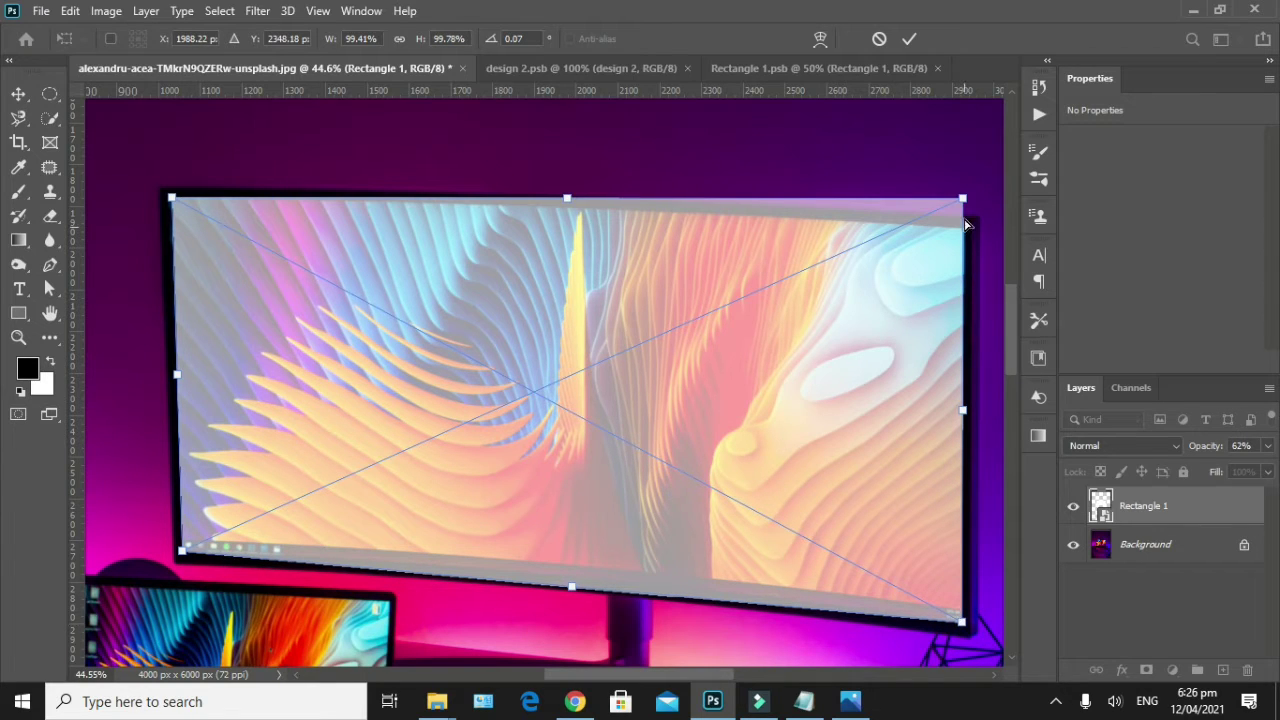
pyautogui.moveTo(964, 205); pyautogui.dragTo(968, 232)
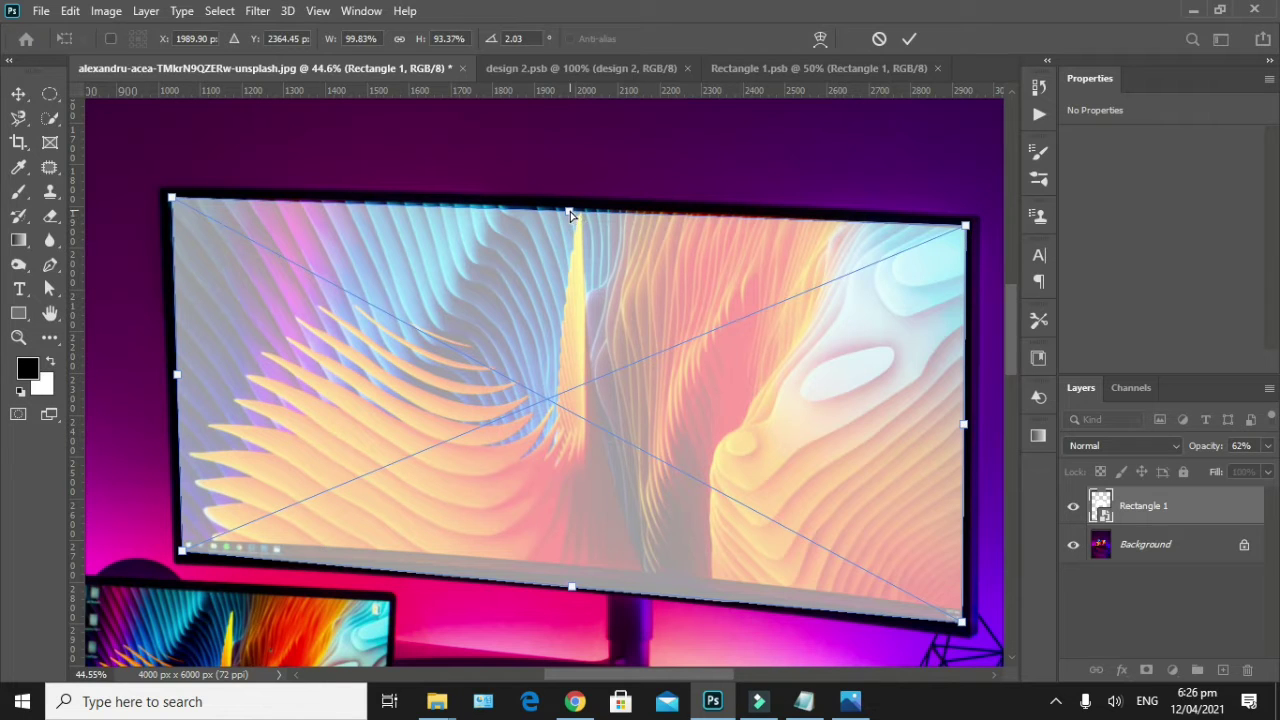
# Refine the top edge tilt and the top-left and bottom-right corners to the screen edges.
pyautogui.moveTo(572, 214); pyautogui.dragTo(575, 213)
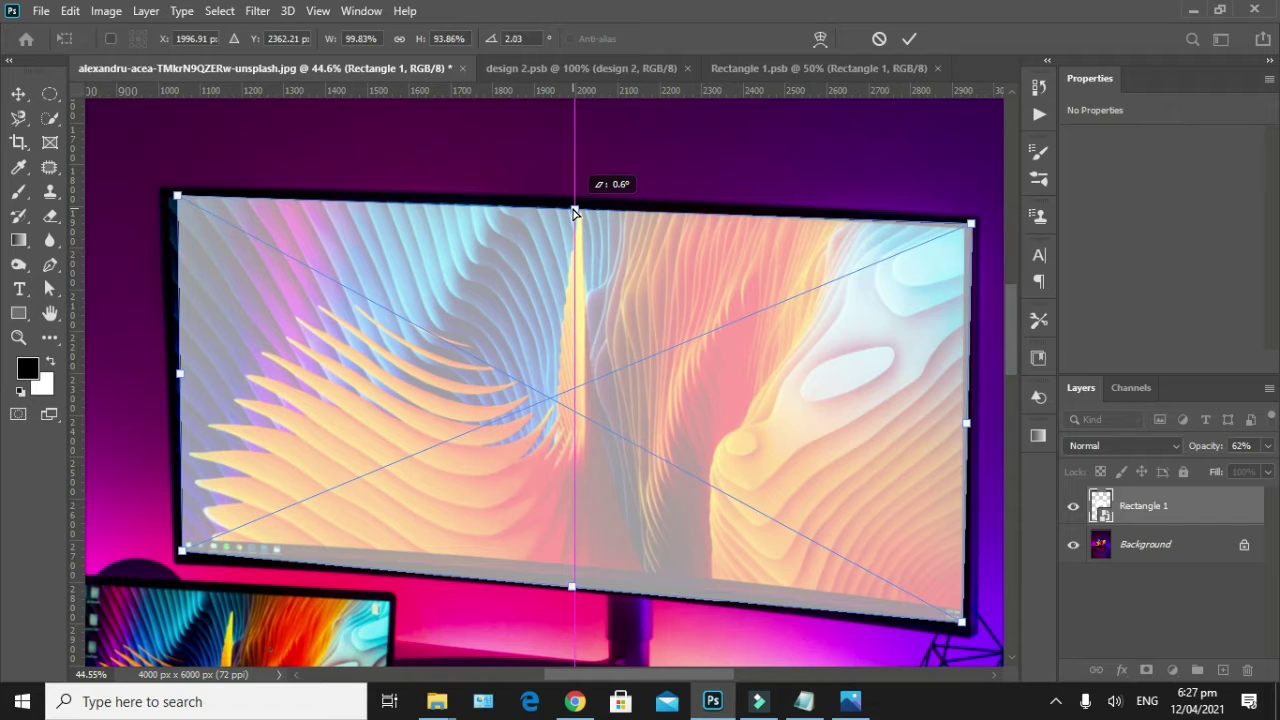
pyautogui.moveTo(575, 213); pyautogui.dragTo(574, 210)
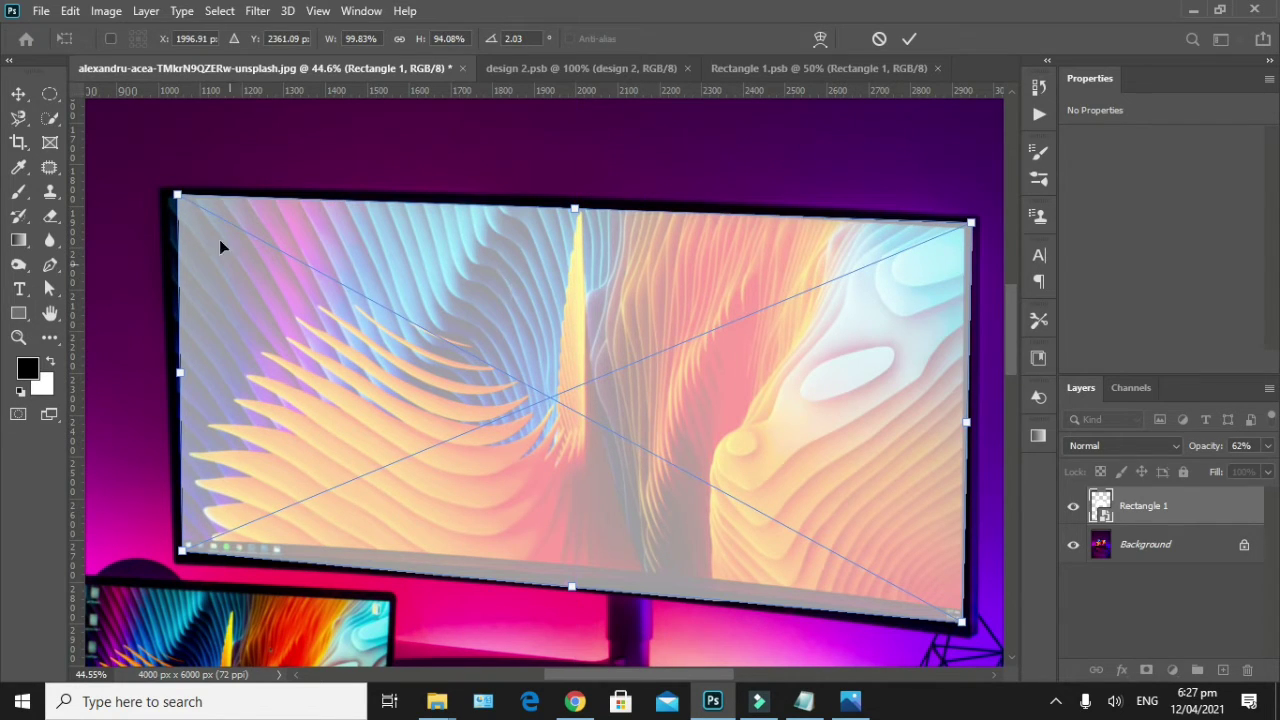
pyautogui.moveTo(178, 197); pyautogui.dragTo(167, 196)
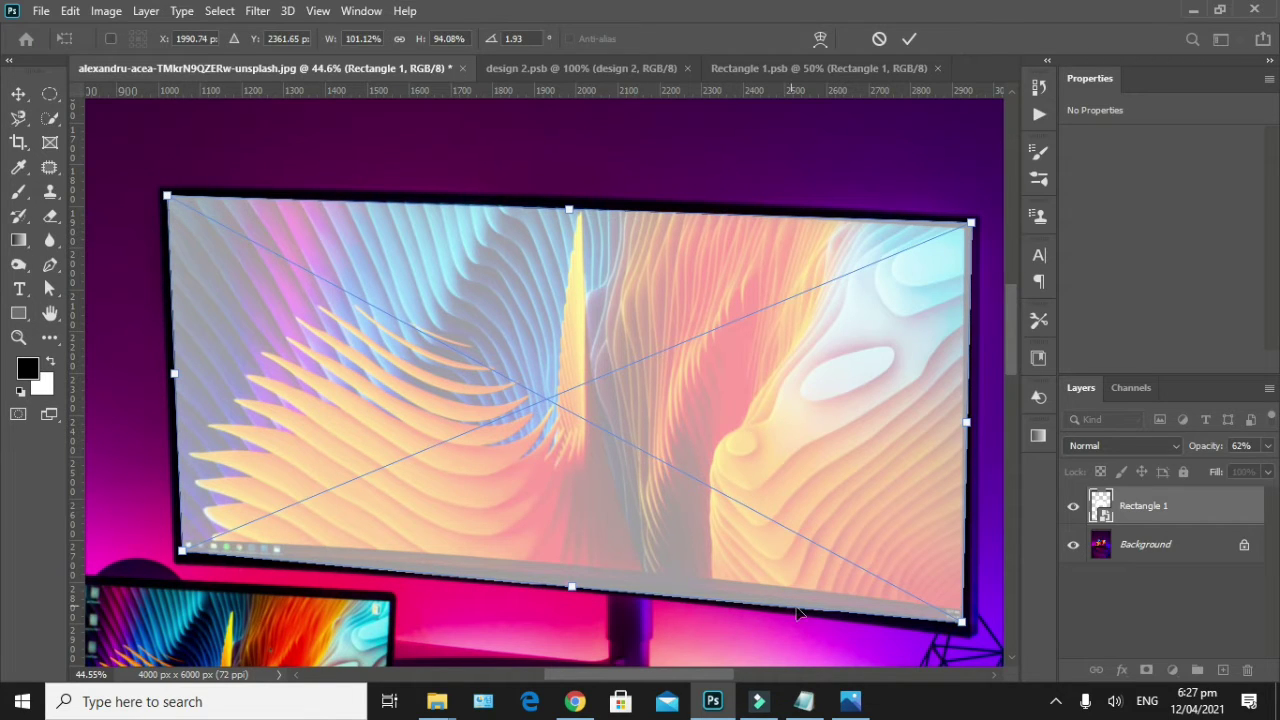
pyautogui.moveTo(962, 622); pyautogui.dragTo(960, 628)
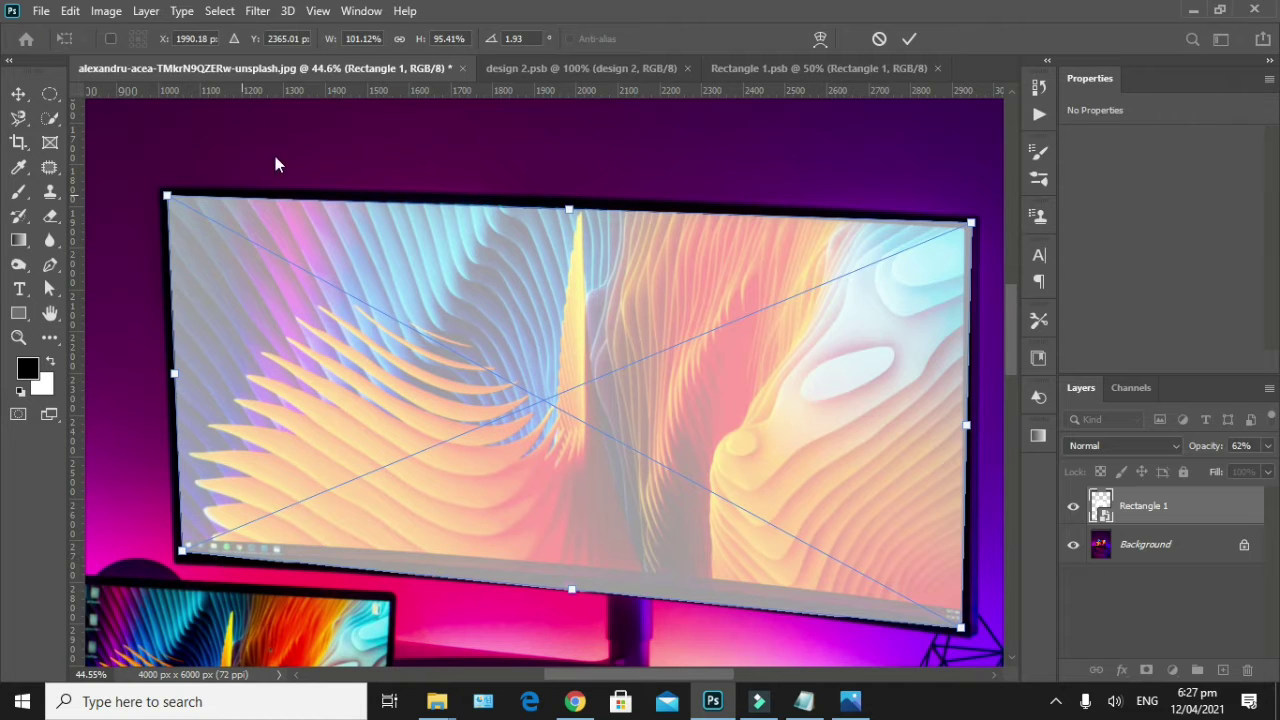
pyautogui.click(819, 40)
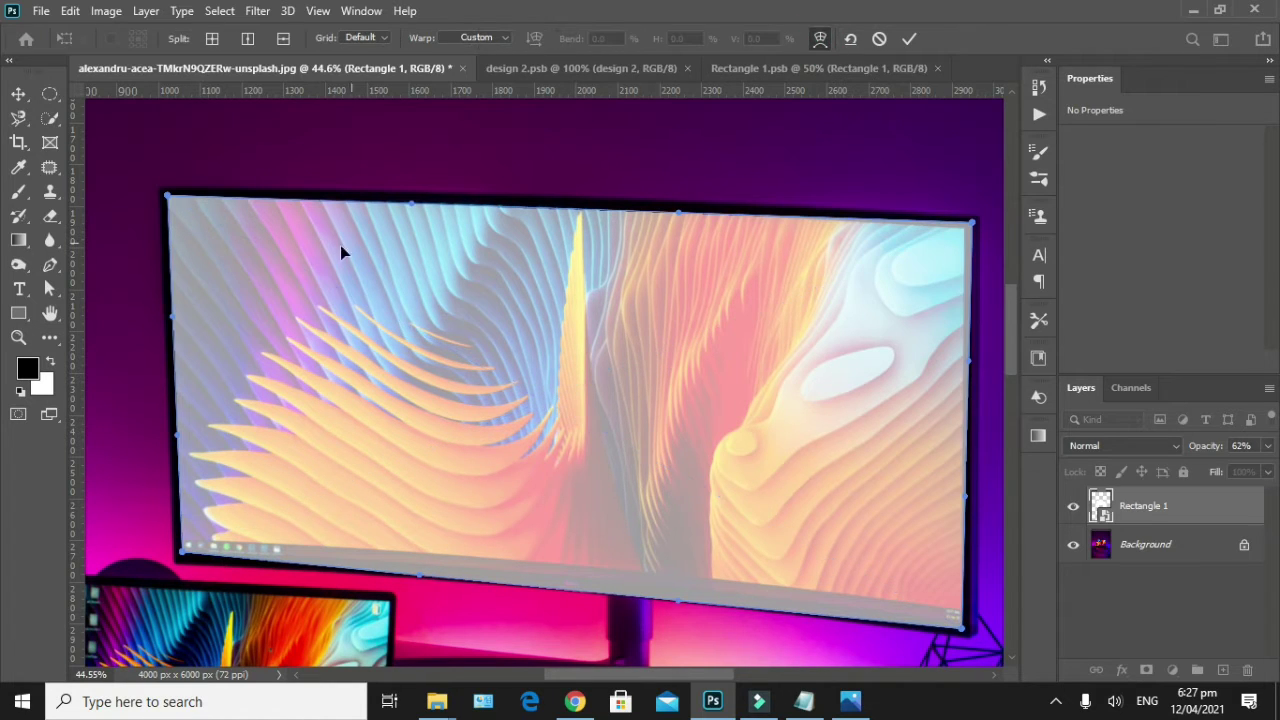
# Warp the wallpaper's left edge and pull its bottom edge up along the curved bezel.
pyautogui.scroll(2, 214, 508)
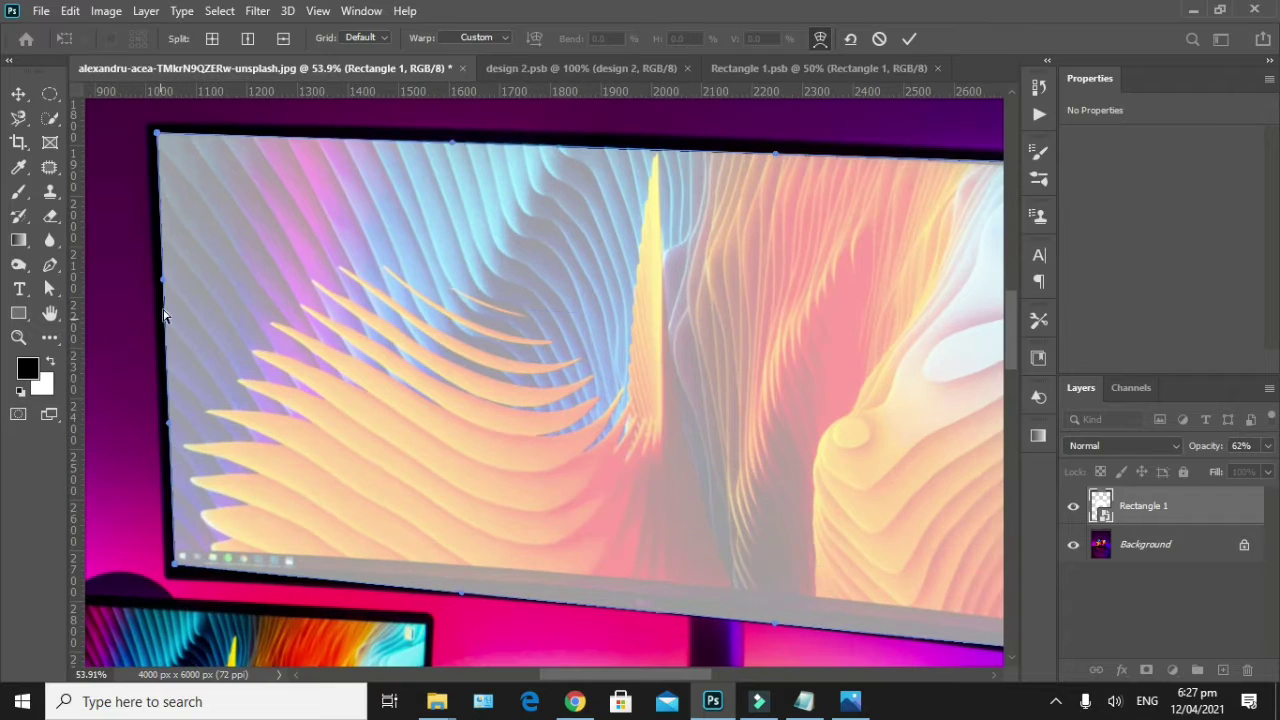
pyautogui.scroll(1, 195, 190)
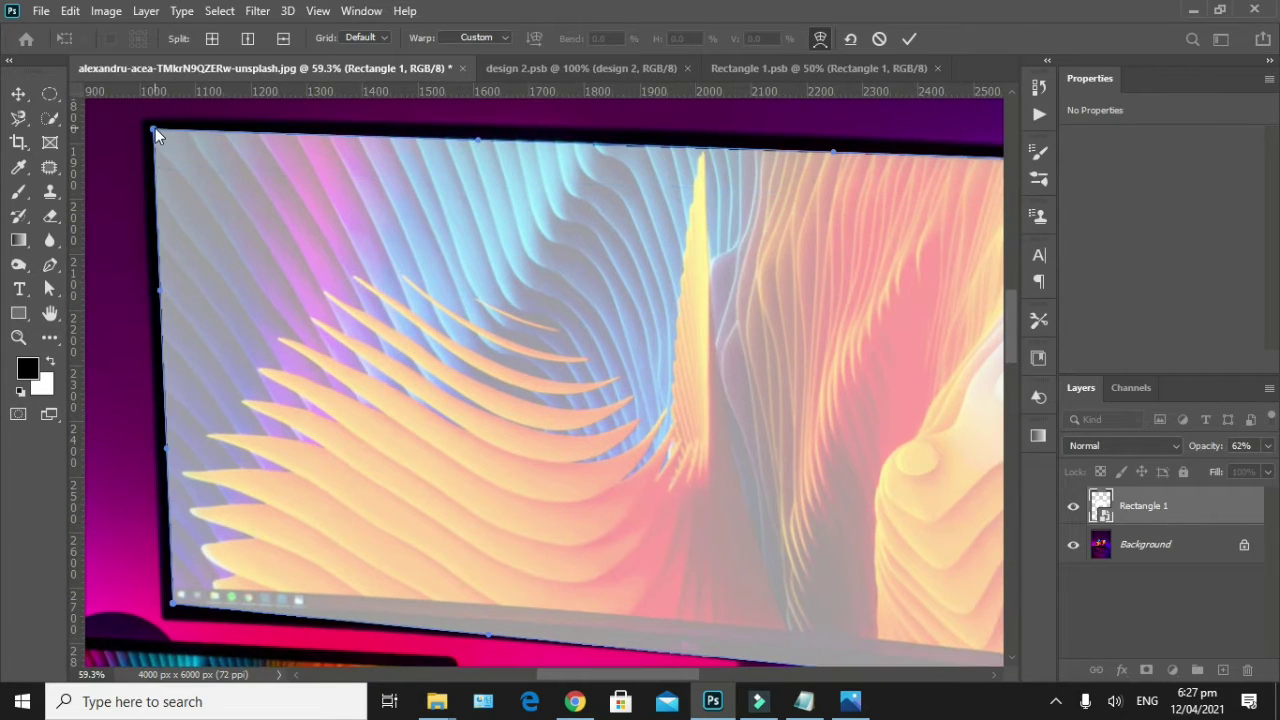
pyautogui.click(158, 291)
pyautogui.click(157, 292)
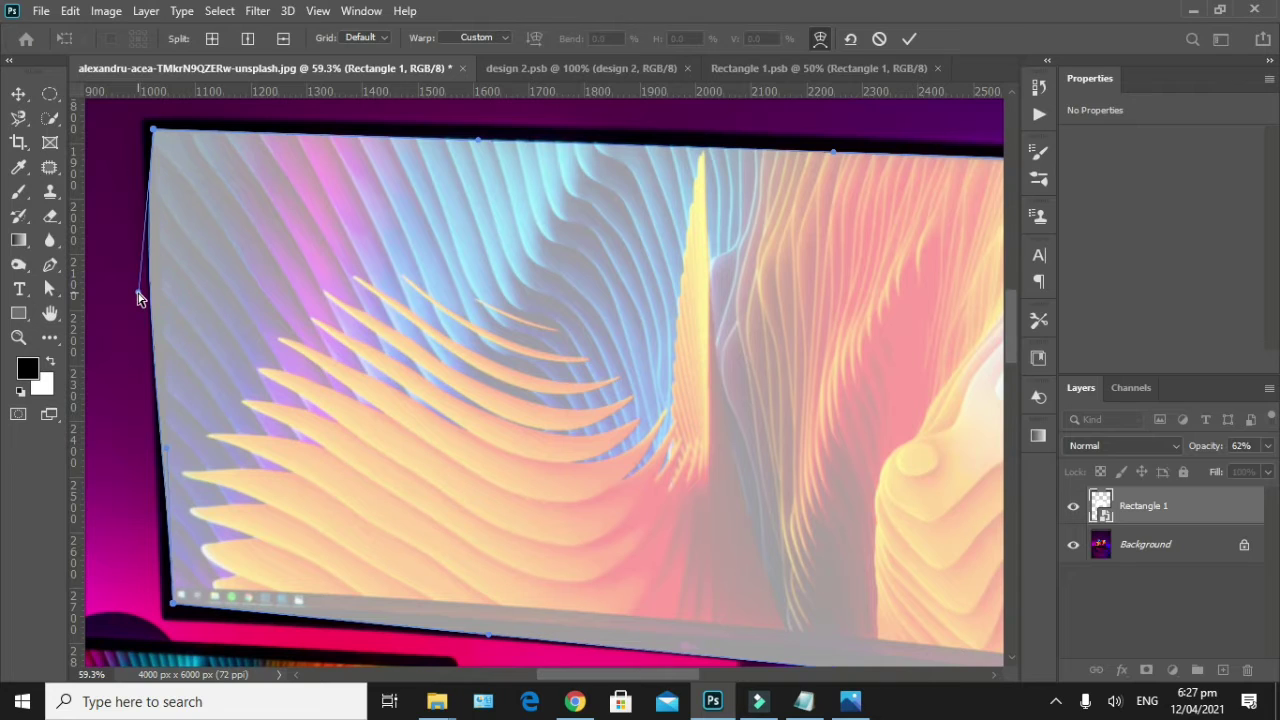
pyautogui.moveTo(158, 291)
pyautogui.mouseDown()
pyautogui.moveTo(185, 302)
pyautogui.moveTo(160, 302)
pyautogui.mouseUp()
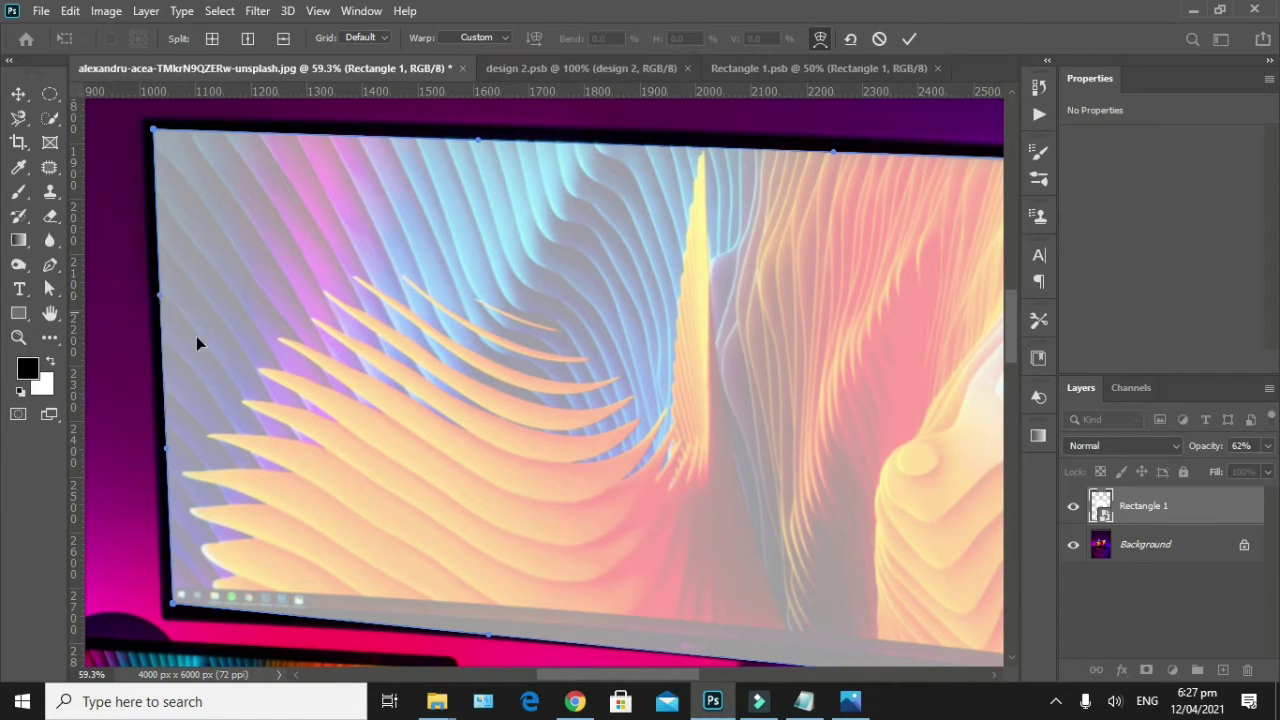
pyautogui.scroll(-3, 571, 480)
pyautogui.hscroll(3, 720, 528)
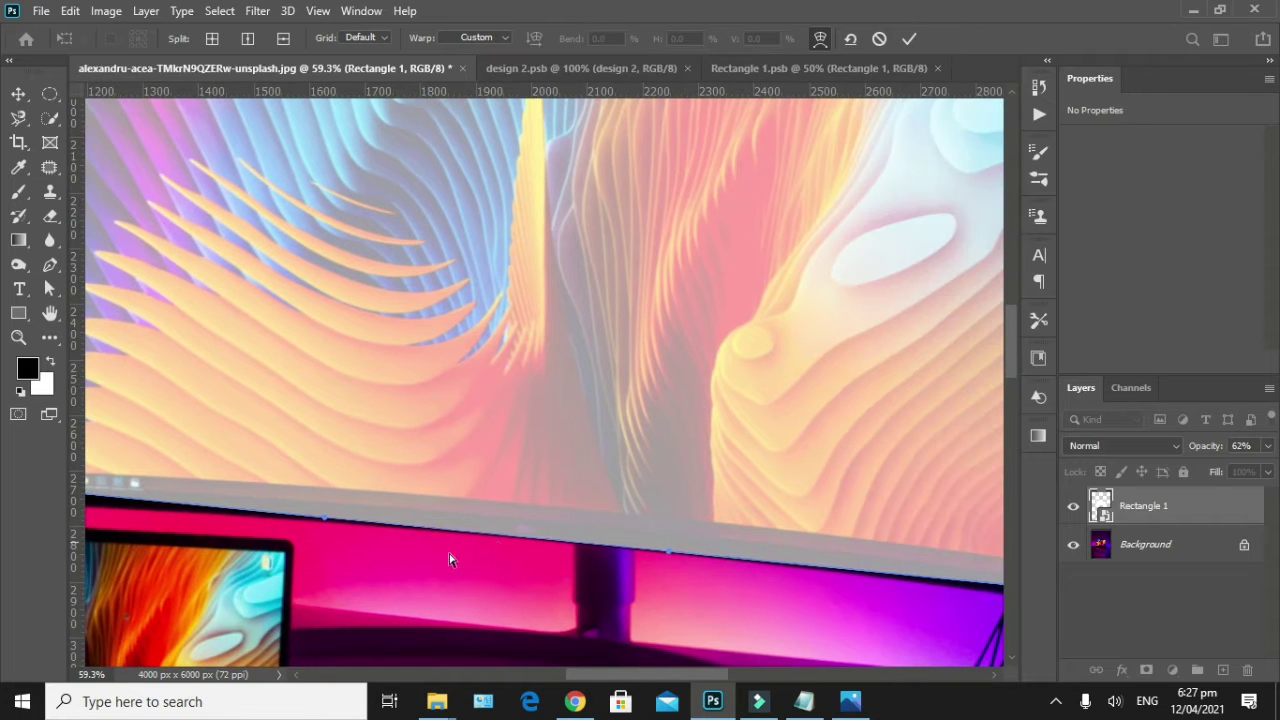
pyautogui.moveTo(327, 525); pyautogui.dragTo(338, 496)
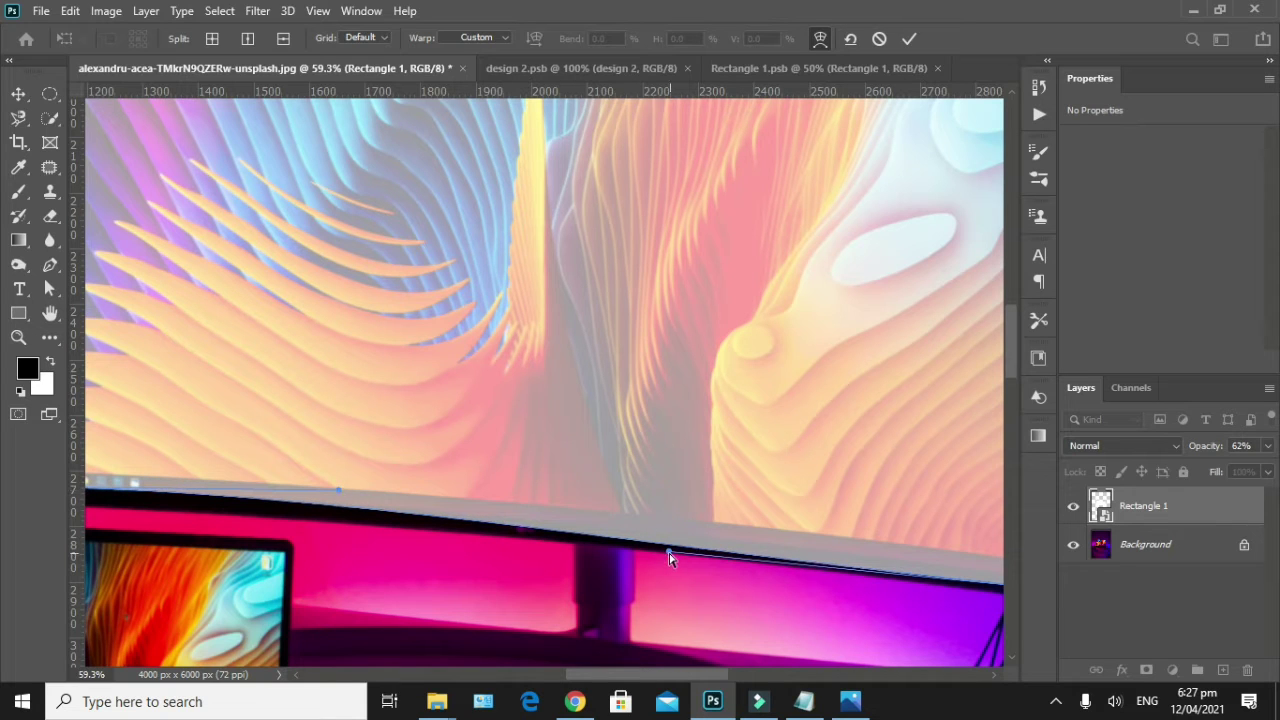
pyautogui.moveTo(669, 558)
pyautogui.mouseDown()
pyautogui.moveTo(669, 525)
pyautogui.moveTo(666, 537)
pyautogui.mouseUp()
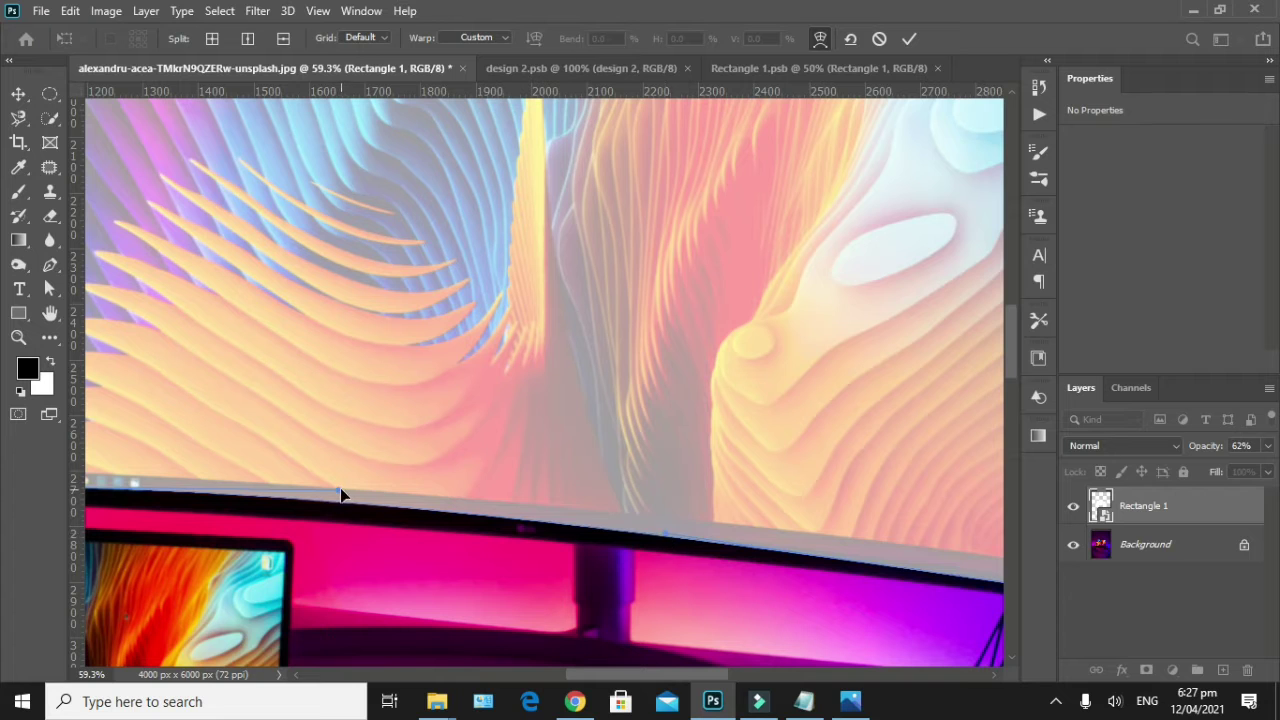
pyautogui.moveTo(340, 494); pyautogui.dragTo(338, 500)
# Place the warp's bottom-right corner on the monitor's corner.
pyautogui.scroll(-2, 557, 543)
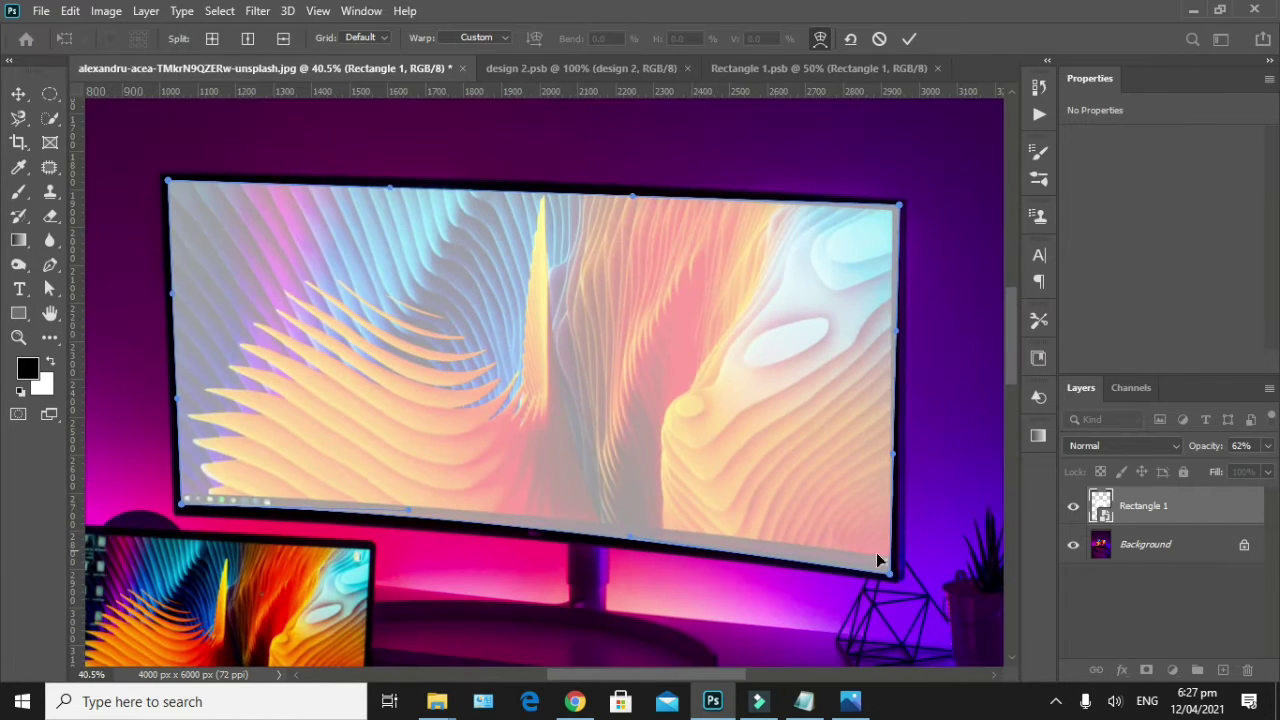
pyautogui.scroll(3, 889, 592)
pyautogui.scroll(-1, 886, 590)
pyautogui.scroll(-1, 870, 575)
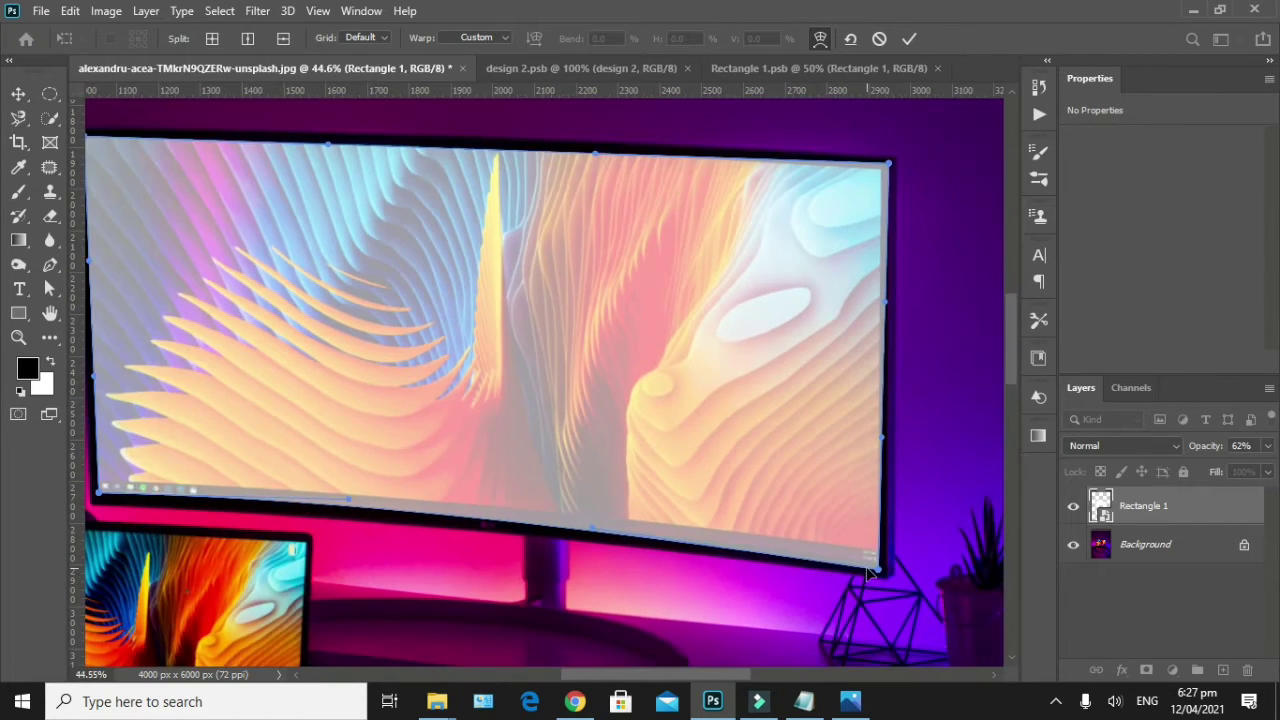
pyautogui.scroll(1, 870, 573)
pyautogui.click(879, 570)
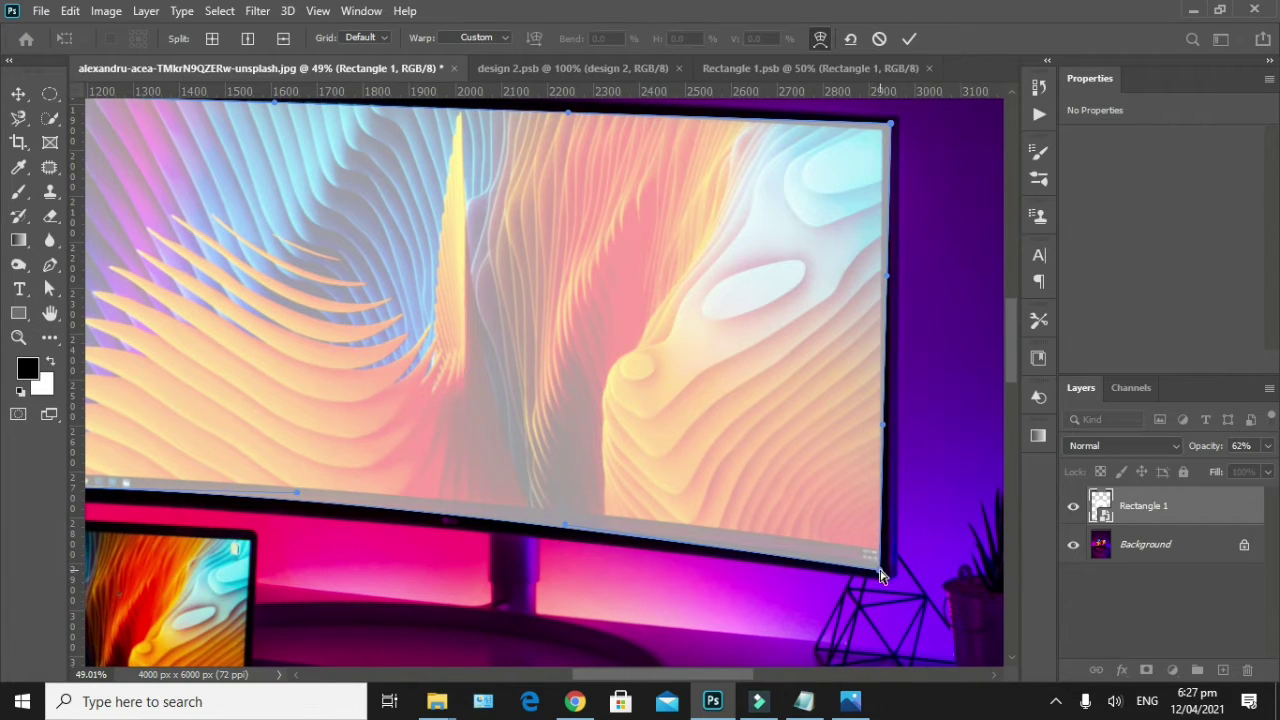
pyautogui.moveTo(881, 575); pyautogui.dragTo(881, 574)
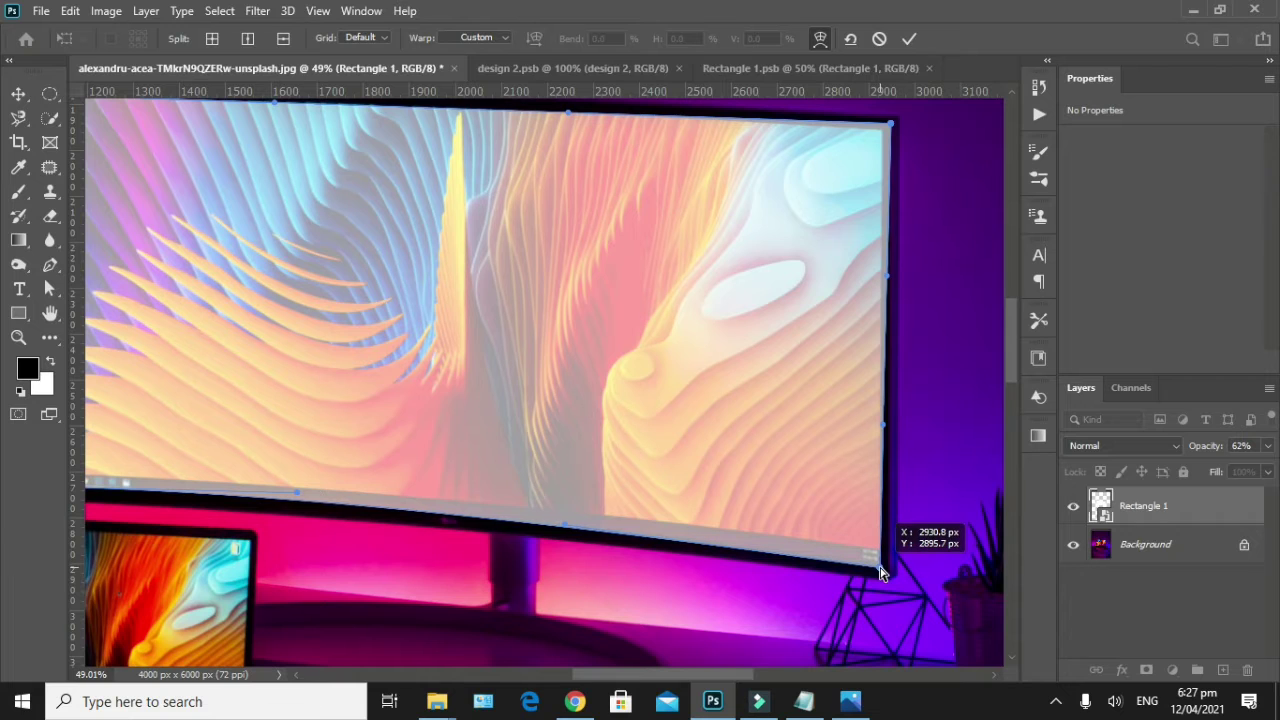
# Fit the right edge and top-right corner to the bezel and commit the warp.
pyautogui.scroll(2, 790, 575)
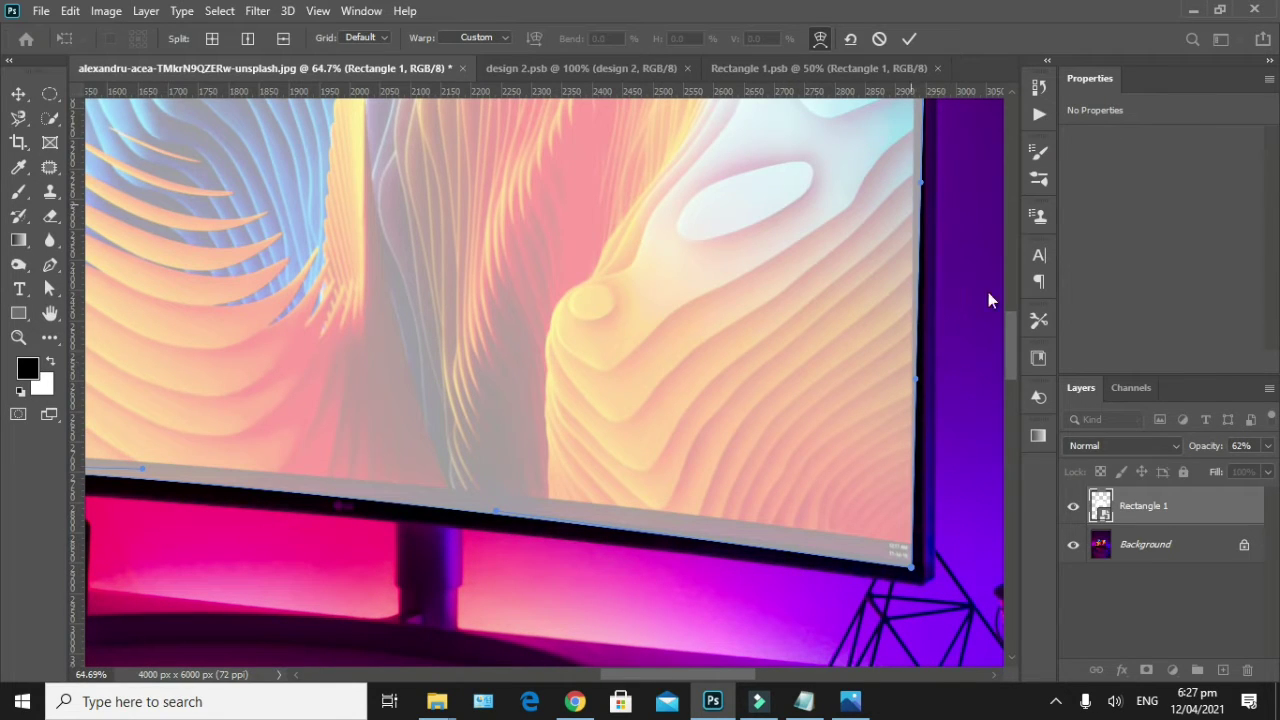
pyautogui.click(915, 379)
pyautogui.moveTo(919, 384); pyautogui.dragTo(911, 384)
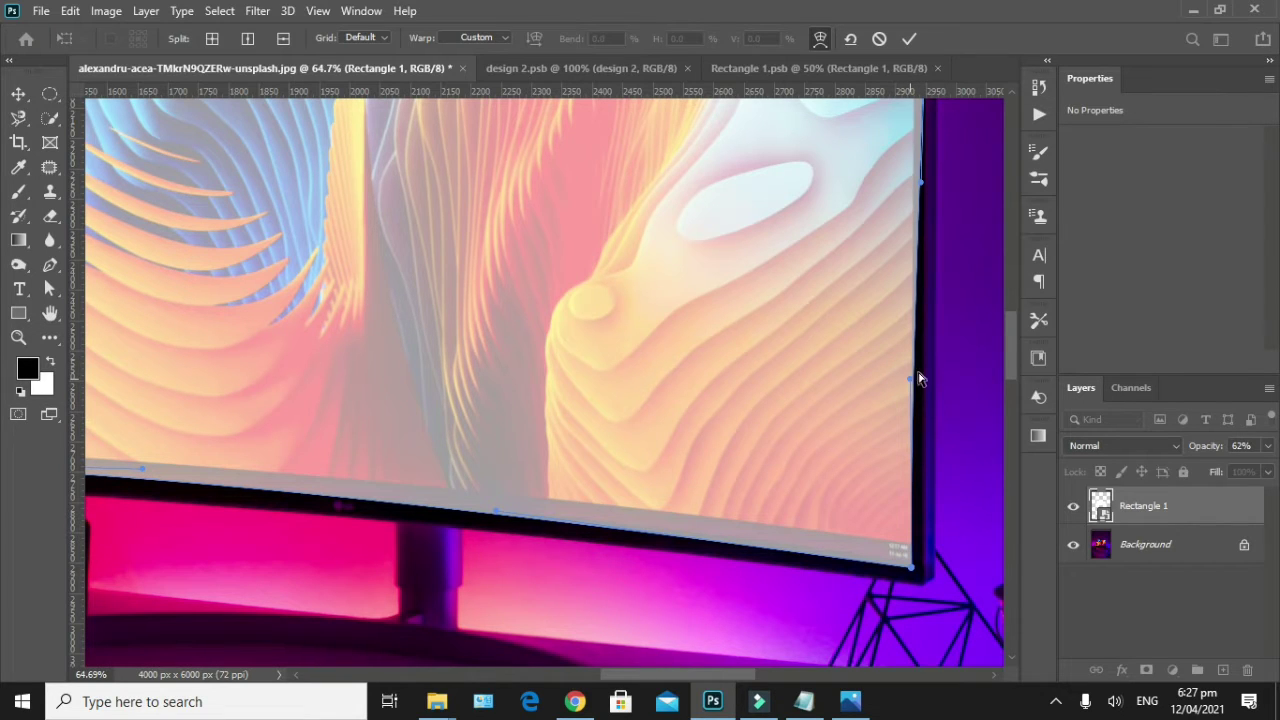
pyautogui.scroll(2, 930, 362)
pyautogui.scroll(3, 925, 366)
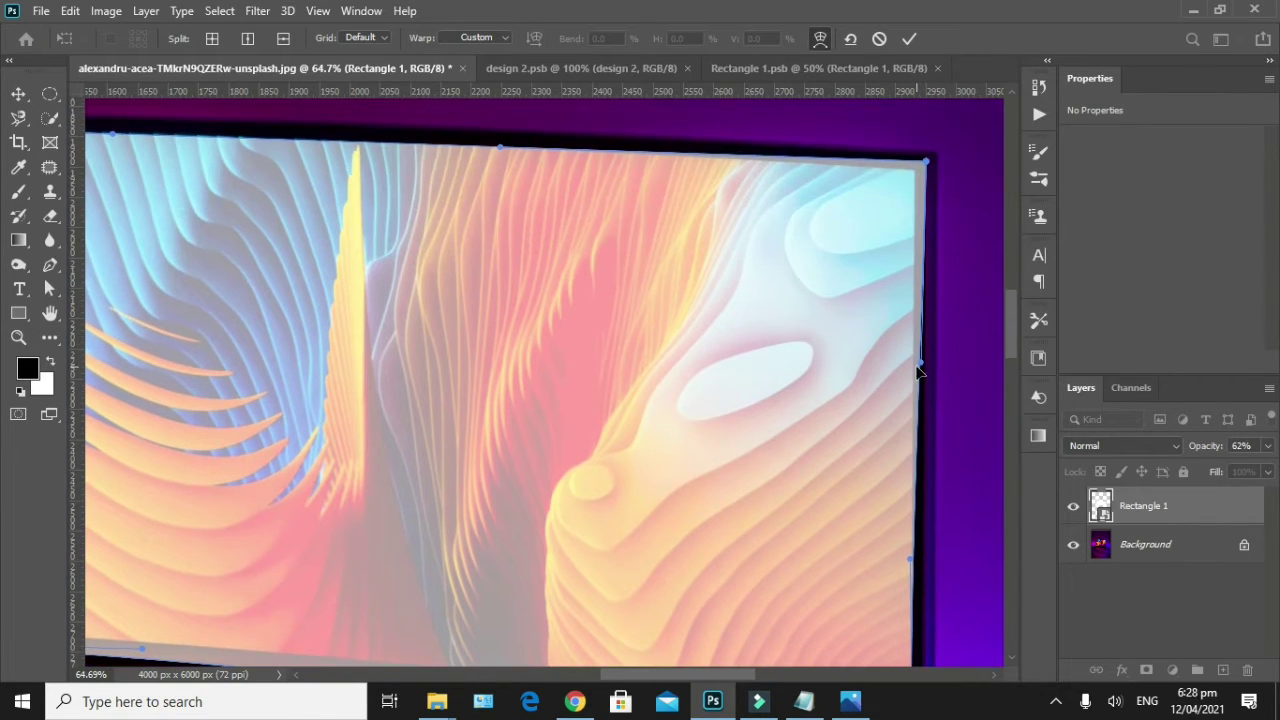
pyautogui.moveTo(928, 170); pyautogui.dragTo(918, 172)
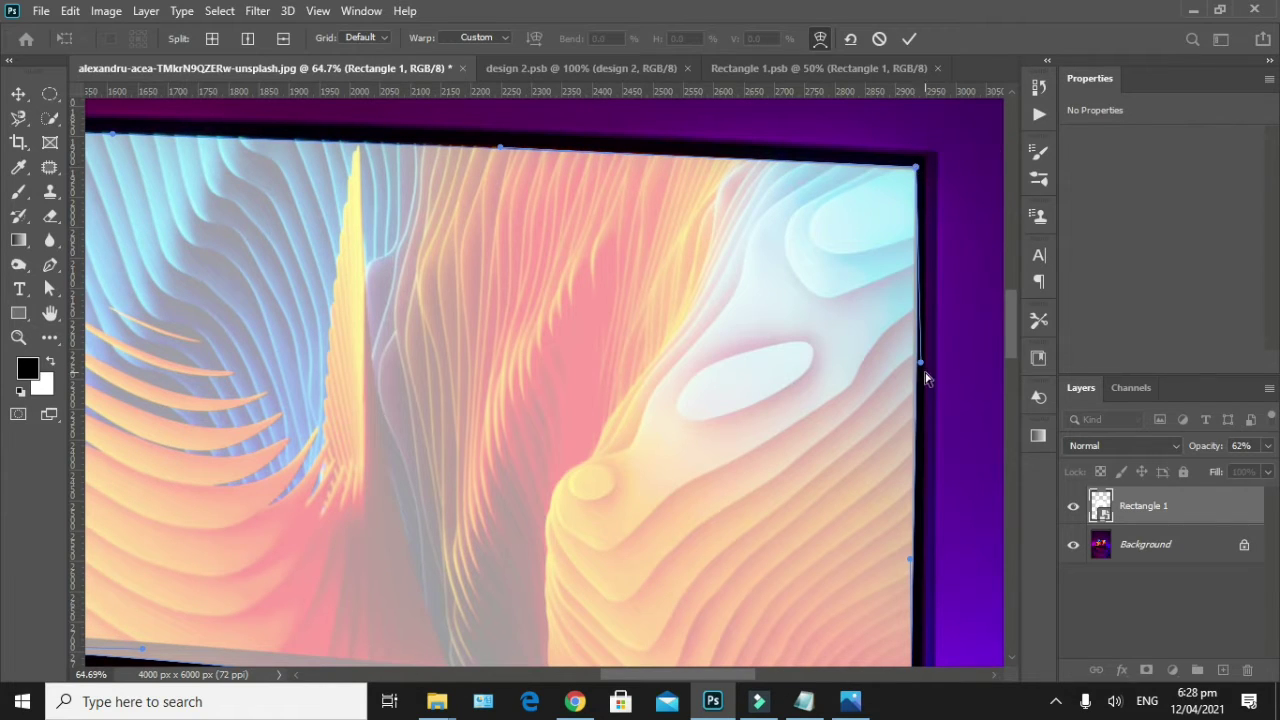
pyautogui.moveTo(924, 368); pyautogui.dragTo(919, 372)
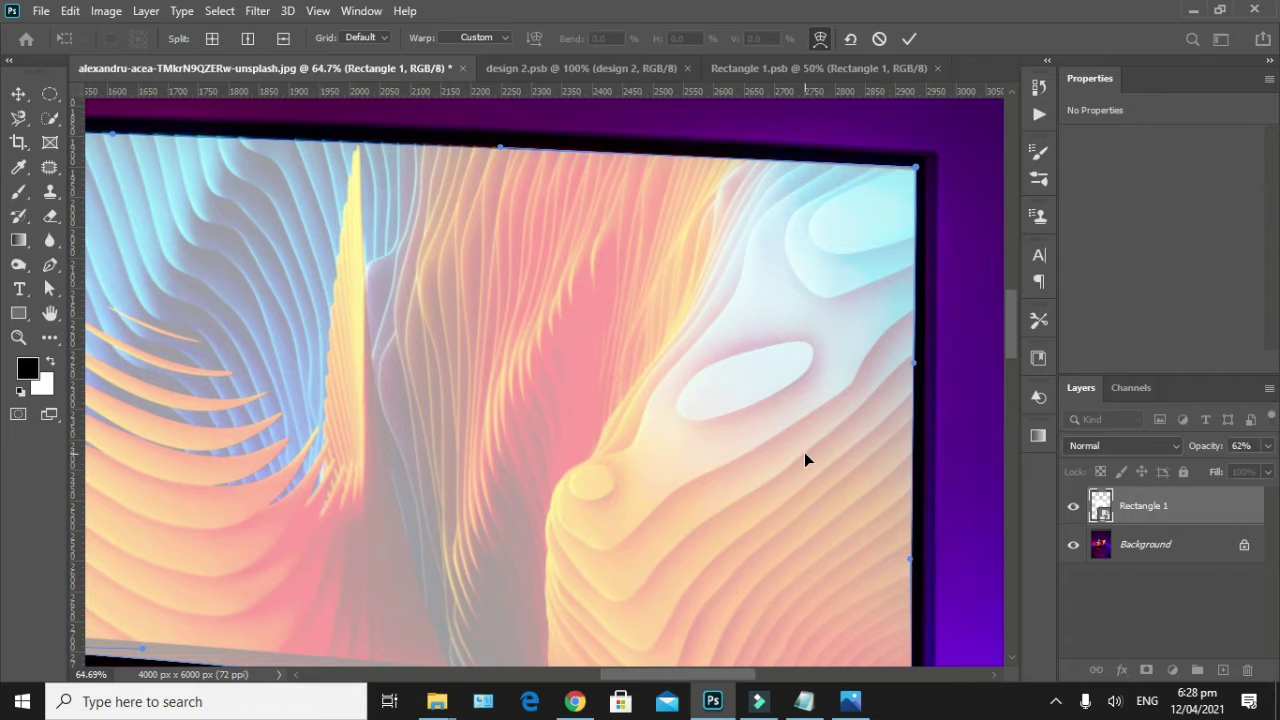
pyautogui.scroll(-3, 804, 452)
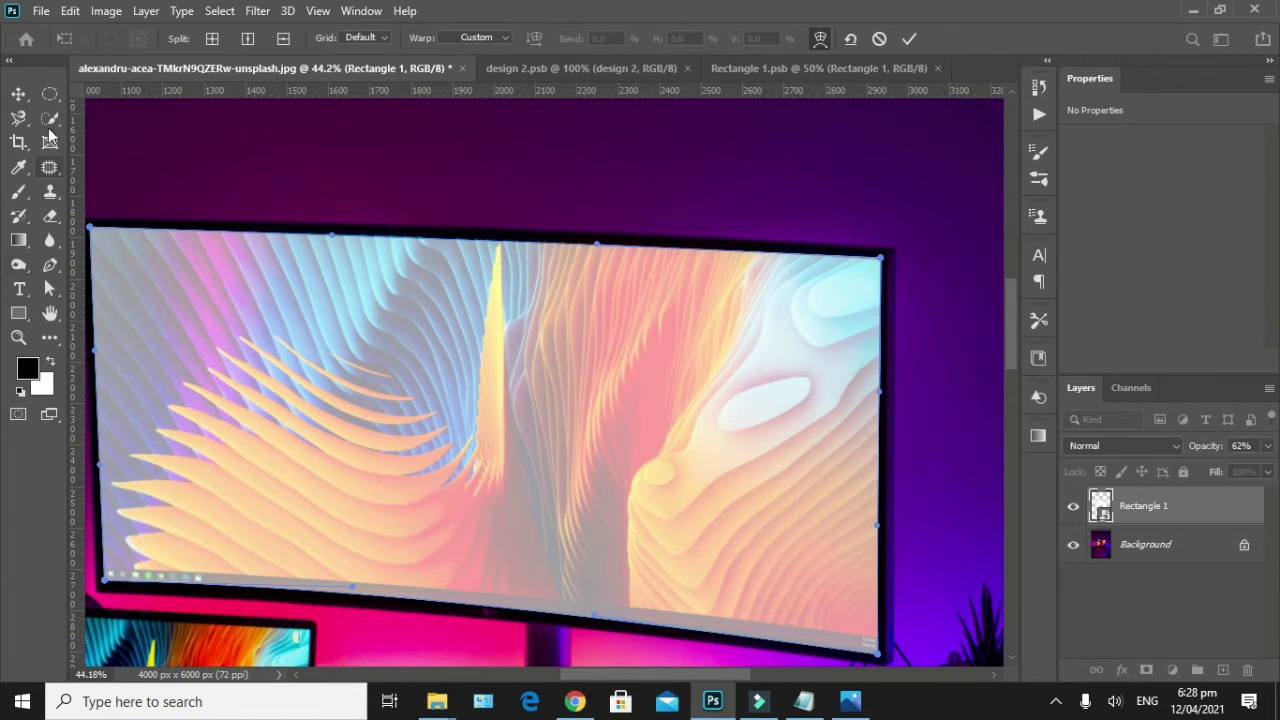
pyautogui.moveTo(397, 283)
pyautogui.mouseDown()
pyautogui.moveTo(481, 271)
pyautogui.moveTo(443, 266)
pyautogui.mouseUp()
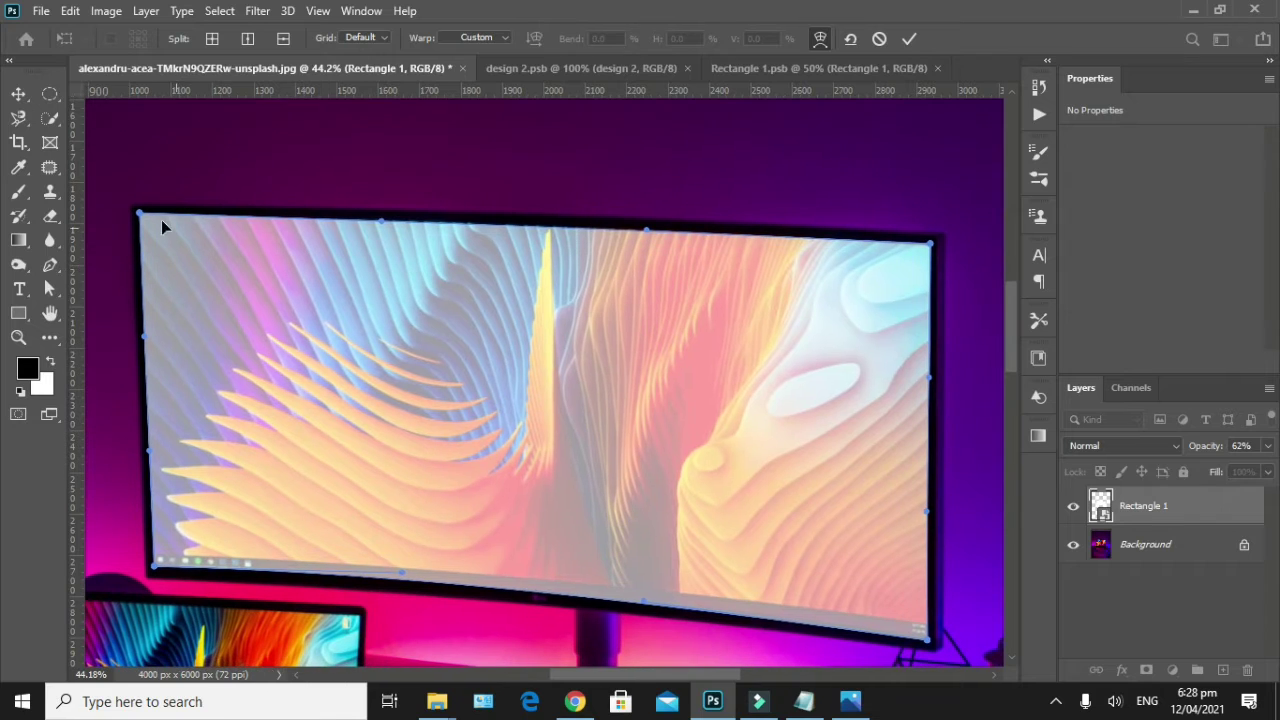
pyautogui.click(18, 93)
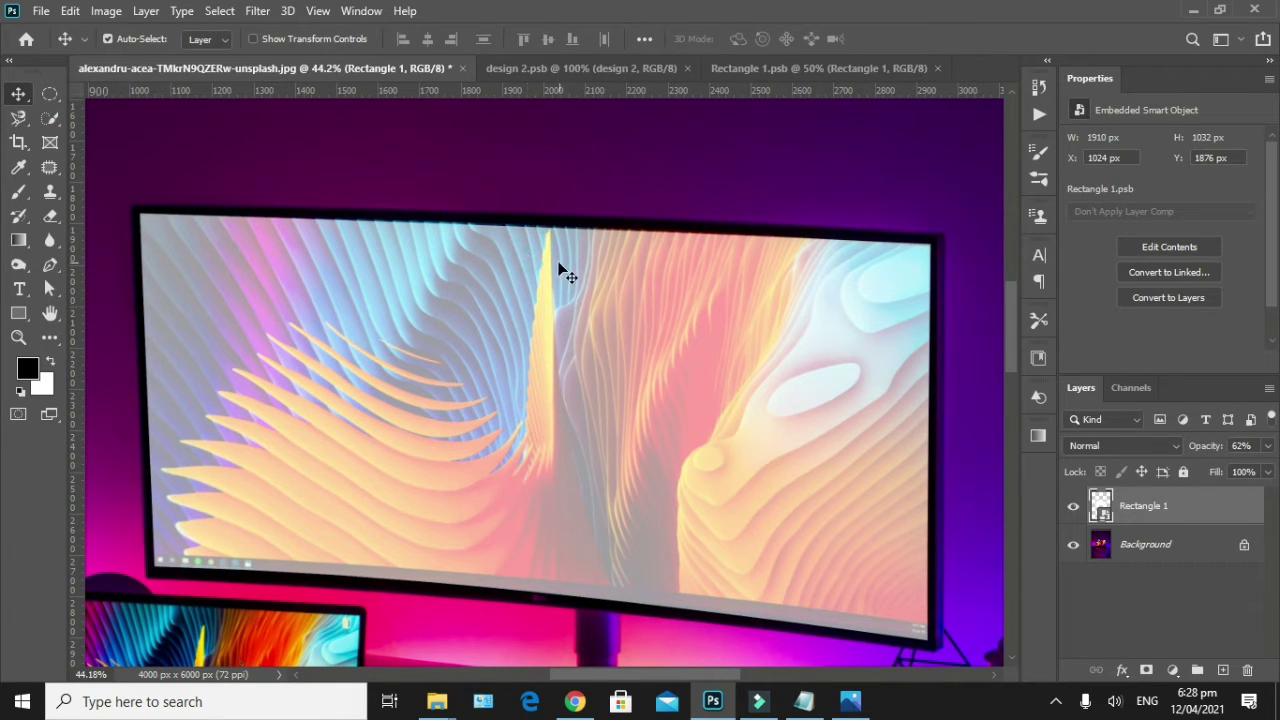
# Pan to show the monitor and laptop, then start a new transform on the screen image.
pyautogui.scroll(-1, 221, 587)
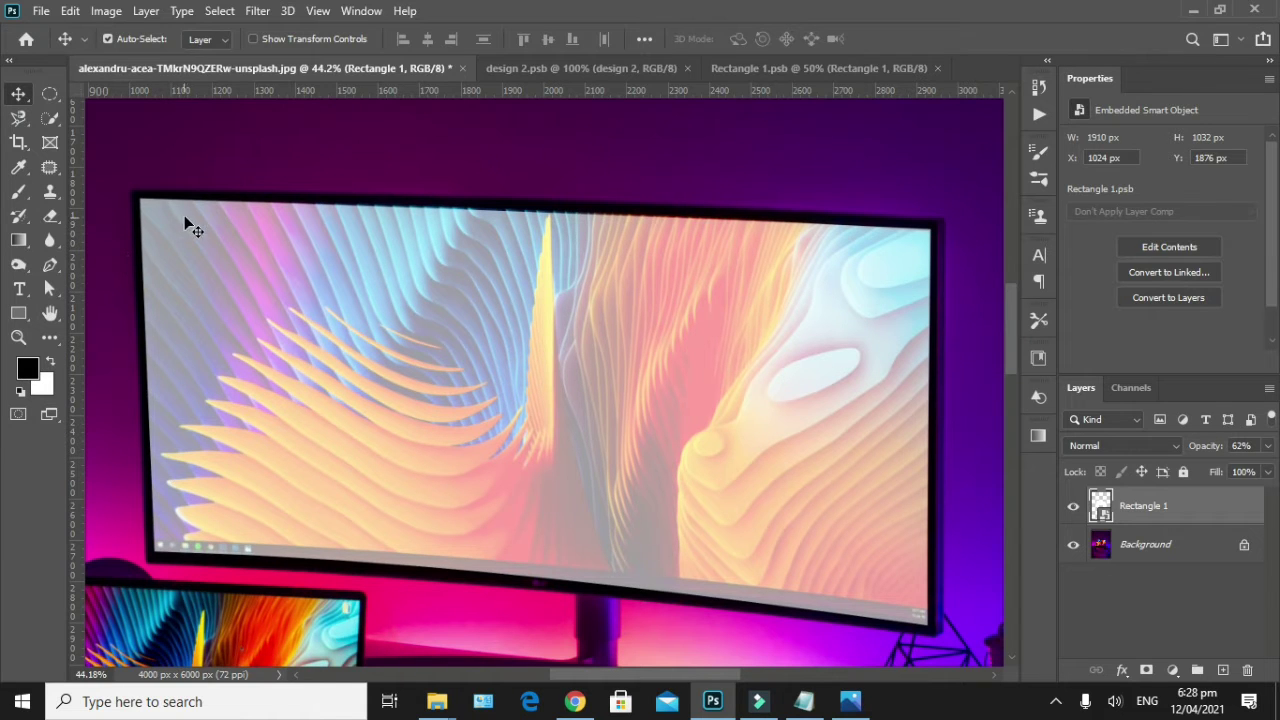
pyautogui.scroll(1, 350, 205)
pyautogui.scroll(-1, 840, 472)
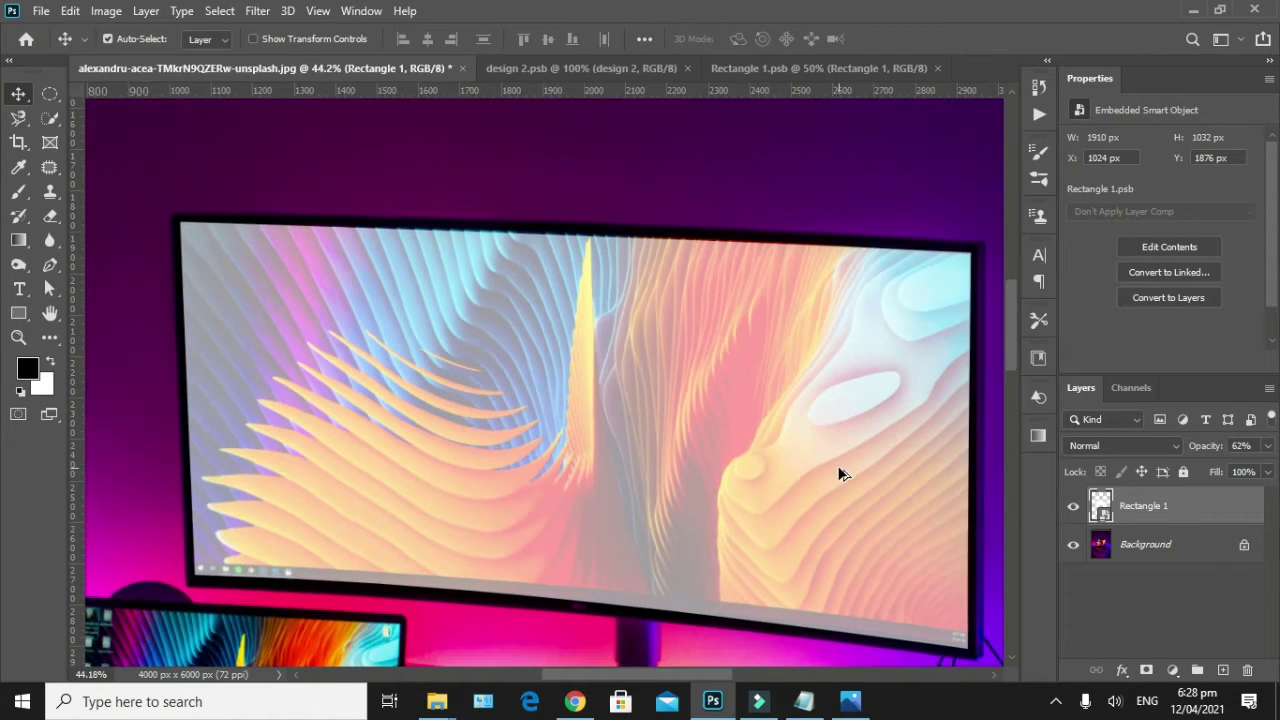
pyautogui.scroll(-2, 925, 575)
pyautogui.scroll(4, 873, 562)
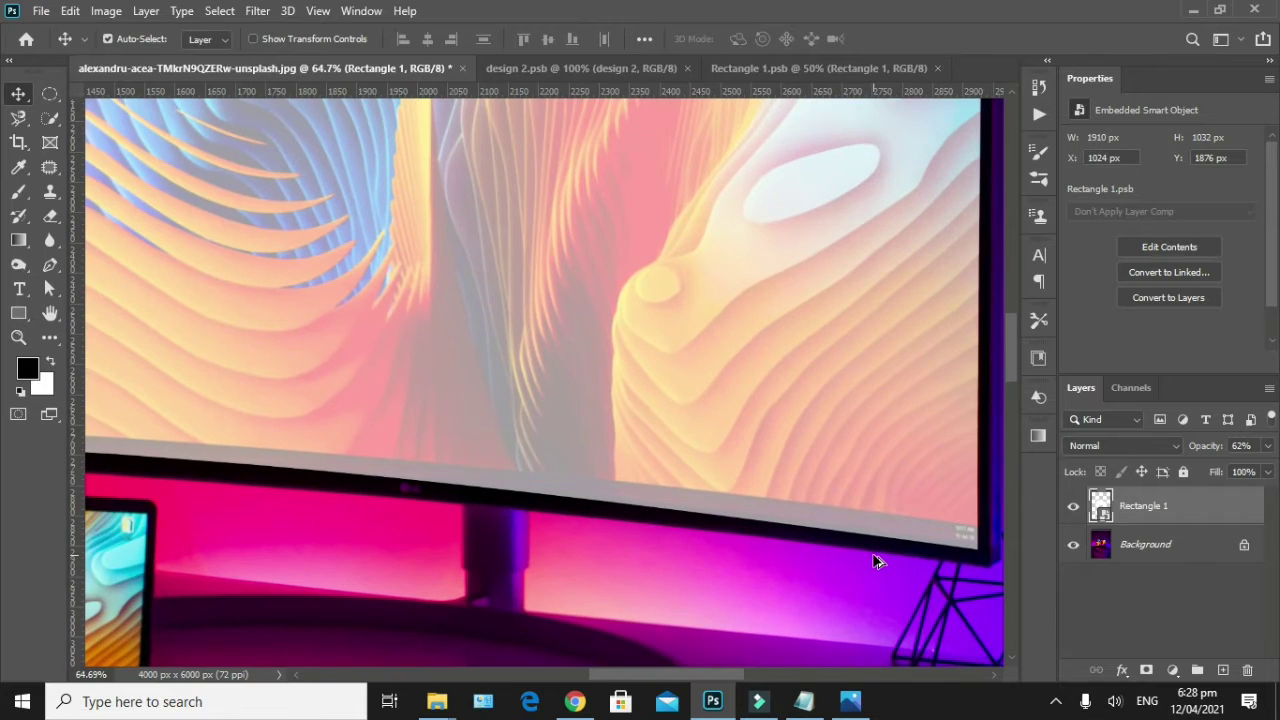
pyautogui.scroll(-1, 785, 550)
pyautogui.scroll(-1, 785, 550)
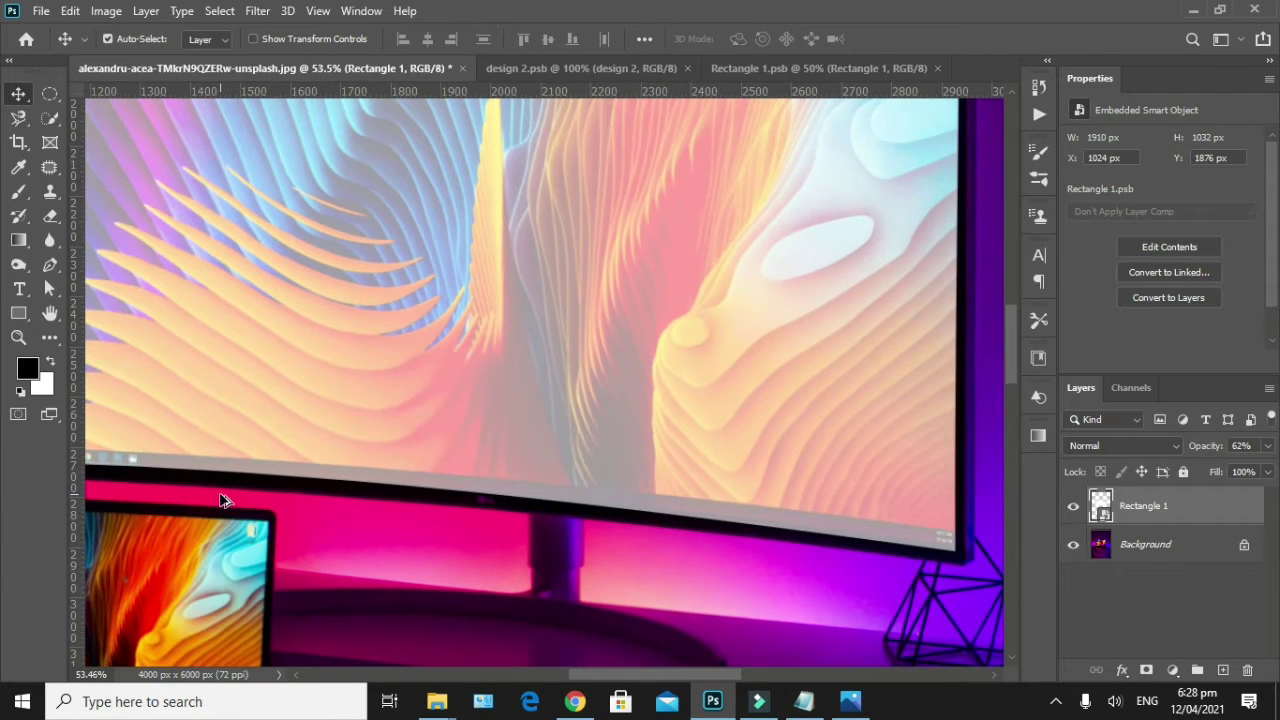
pyautogui.scroll(-1, 222, 500)
pyautogui.moveTo(223, 471); pyautogui.dragTo(312, 565)
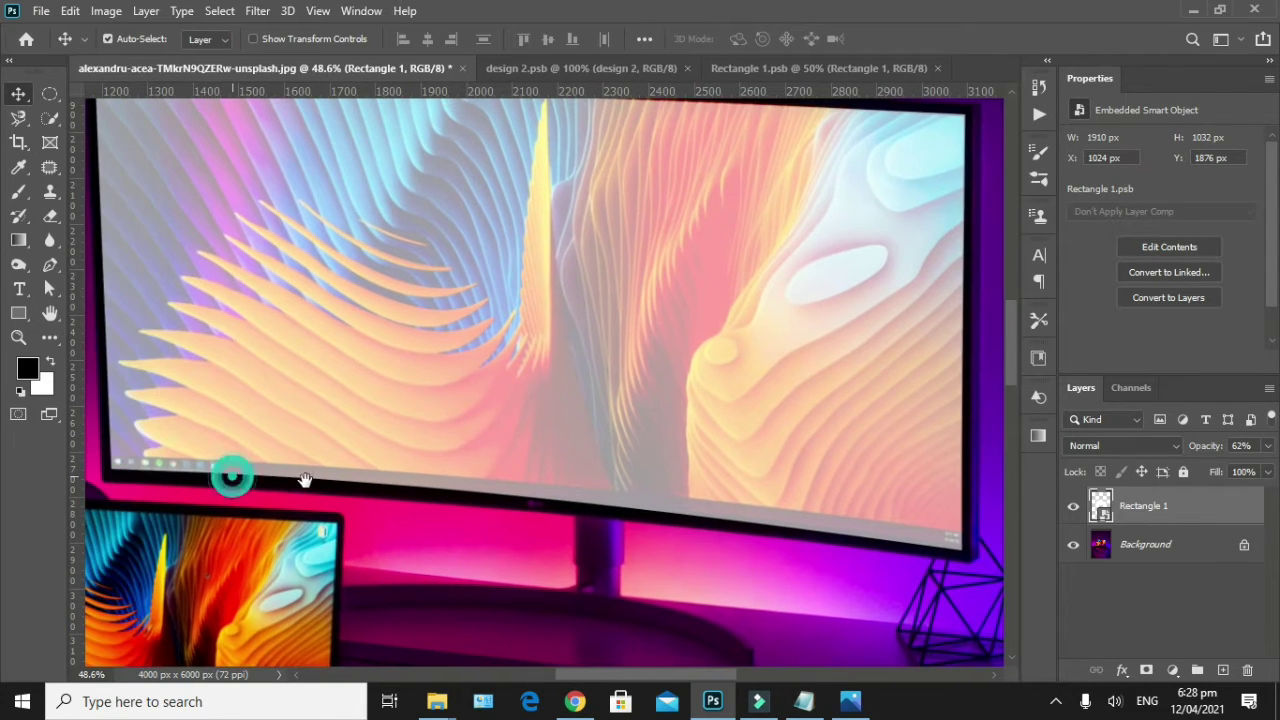
pyautogui.scroll(2, 574, 207)
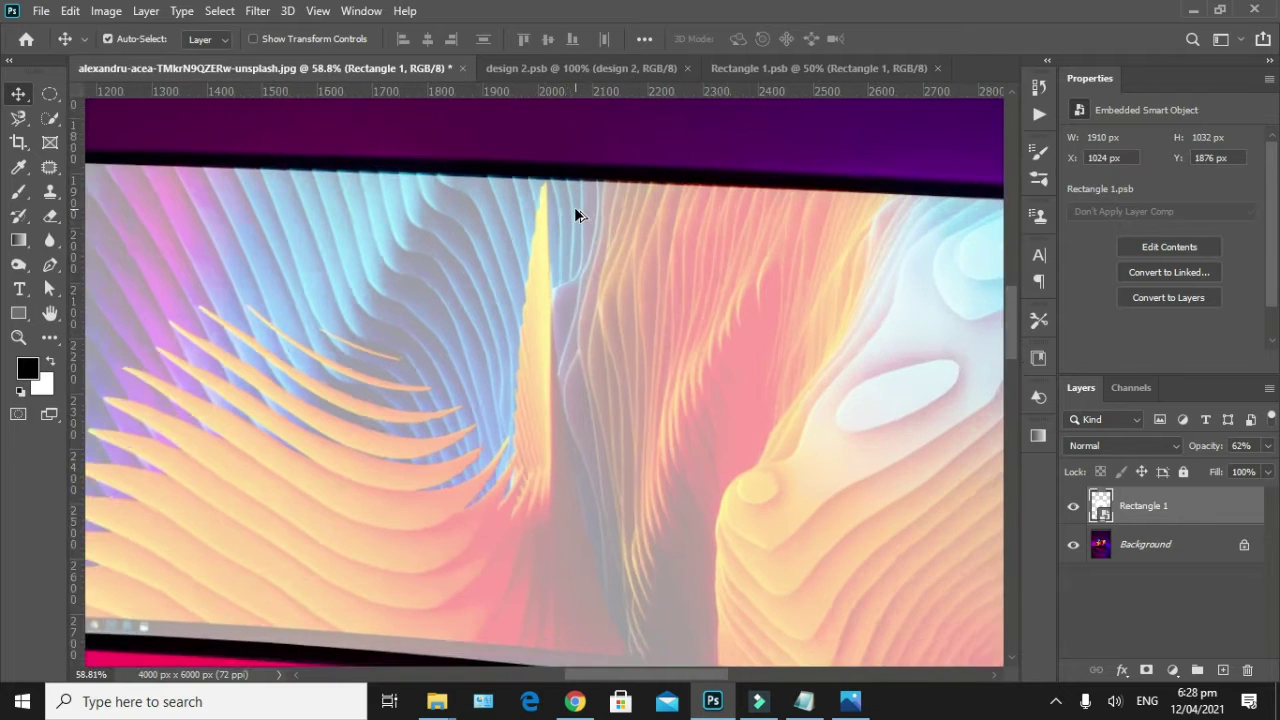
pyautogui.scroll(1, 574, 207)
pyautogui.click(566, 220)
pyautogui.hotkey('ctrl', 't')
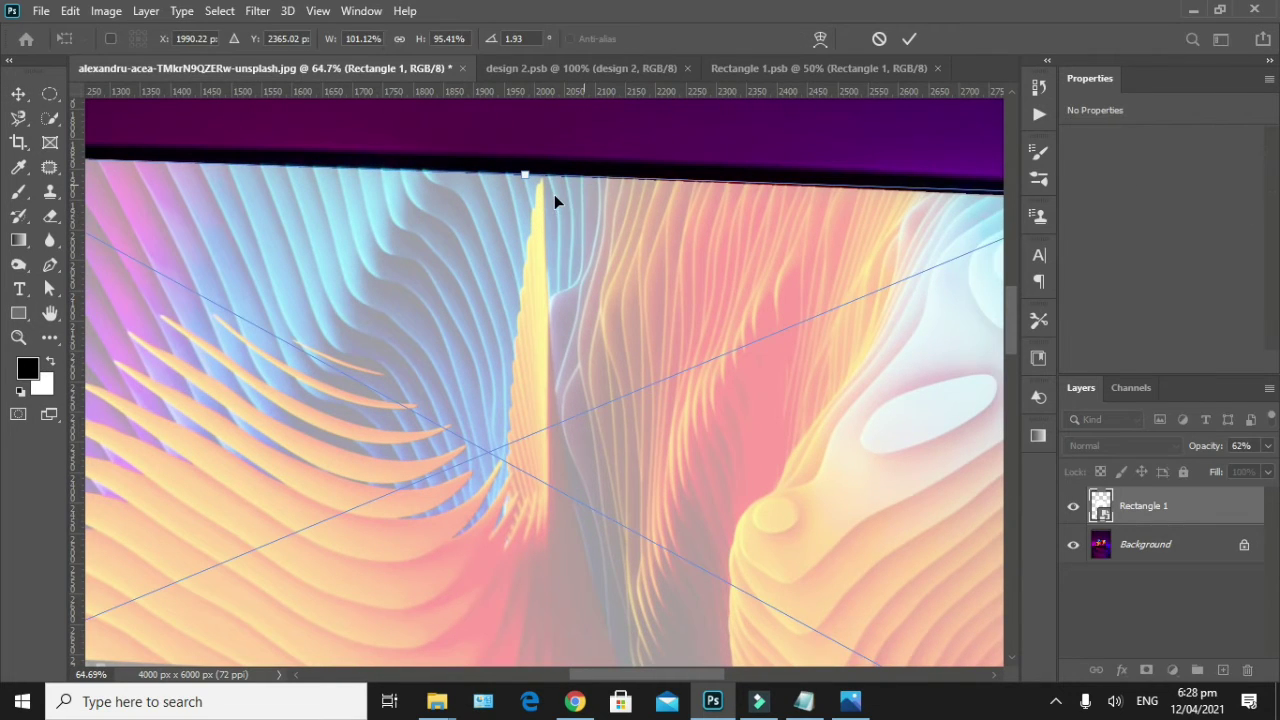
# Warp the graphic's top edge along the monitor's upper curve with an added split, and commit.
pyautogui.scroll(-1, 553, 196)
pyautogui.scroll(-1, 555, 205)
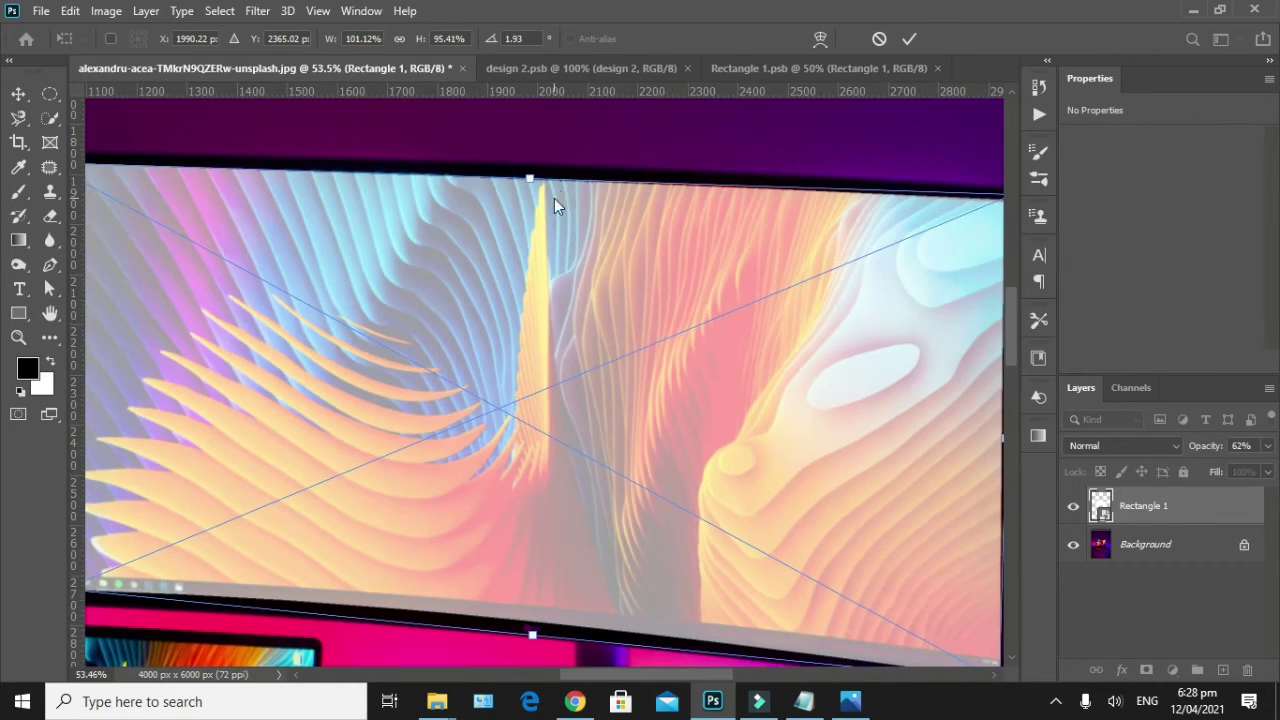
pyautogui.click(820, 38)
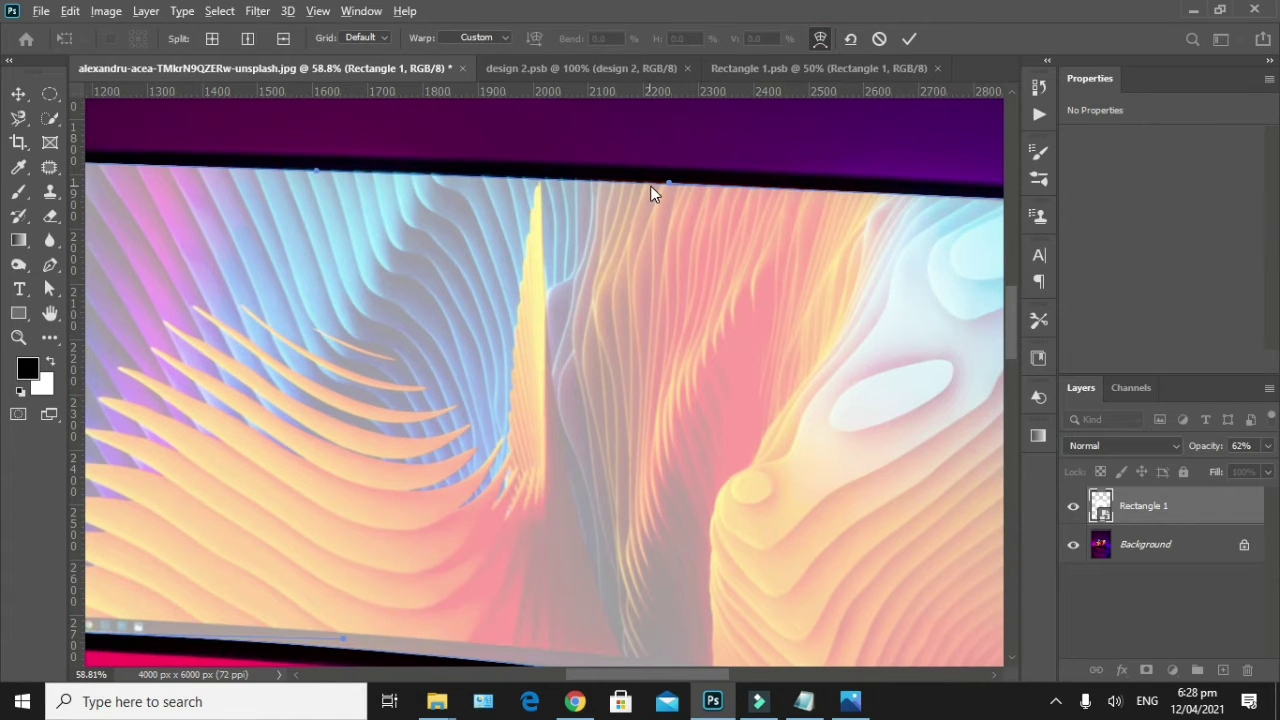
pyautogui.click(650, 187)
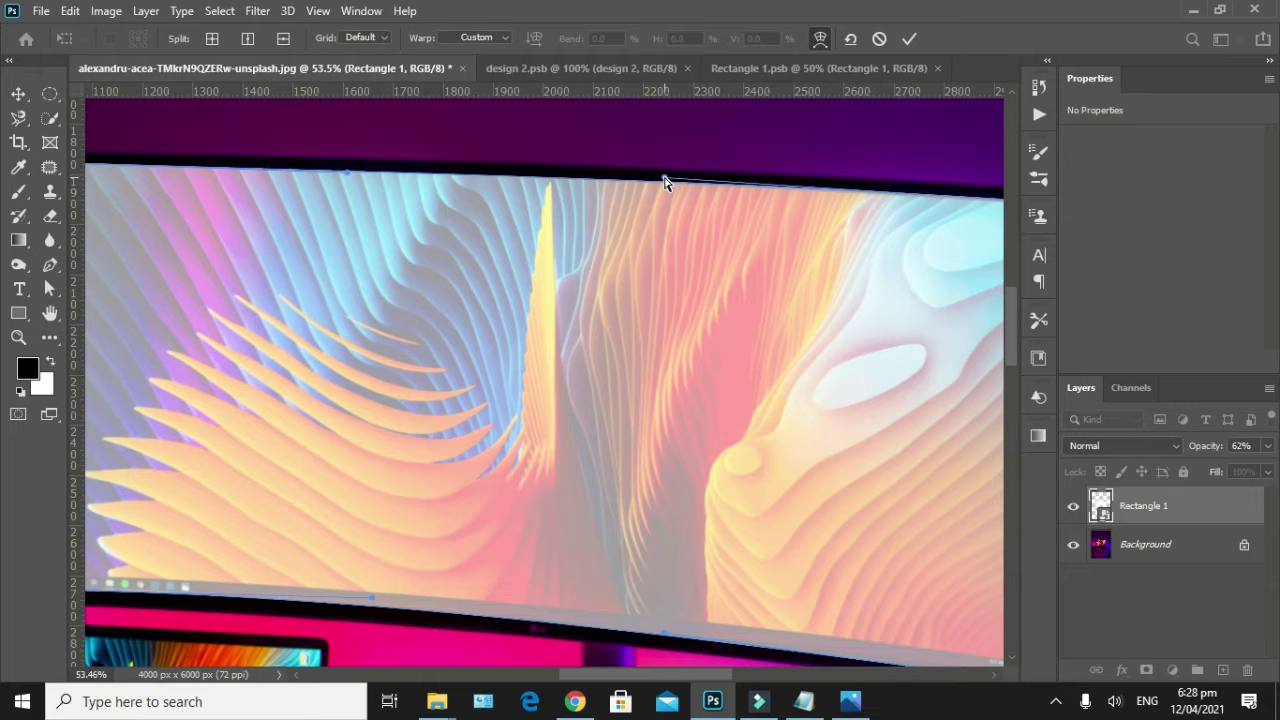
pyautogui.click(666, 183)
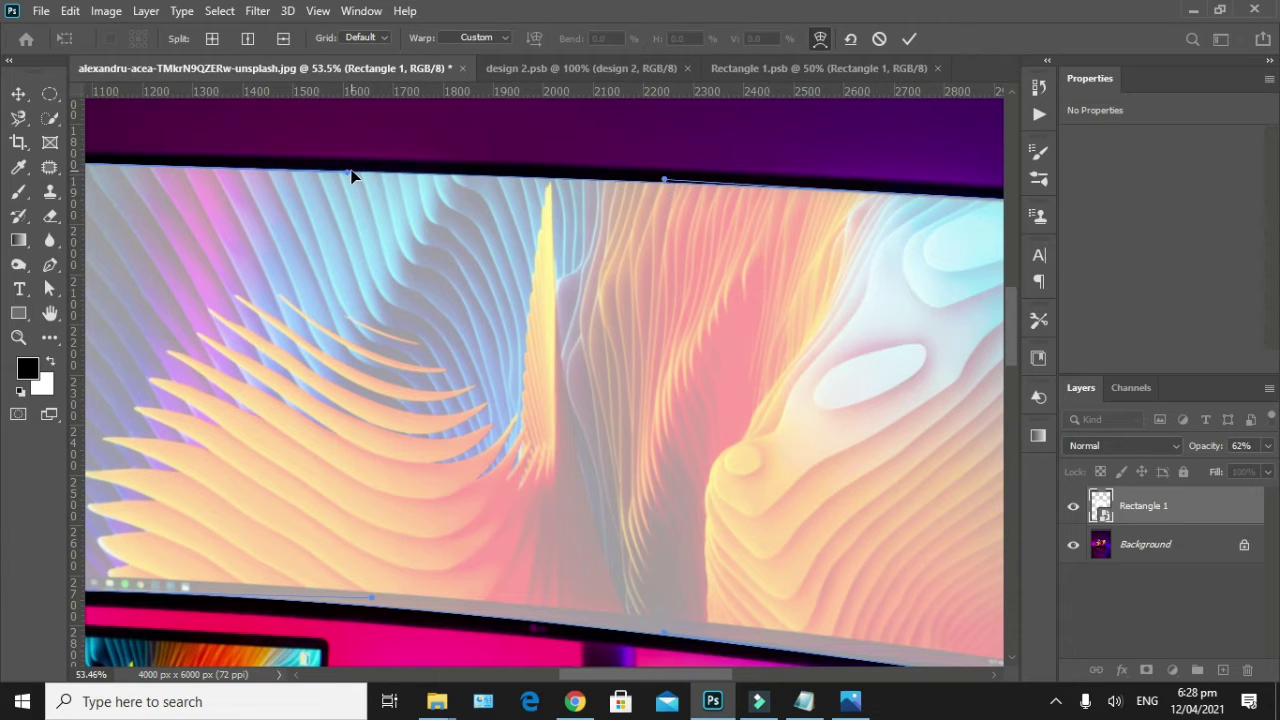
pyautogui.moveTo(350, 175); pyautogui.dragTo(350, 170)
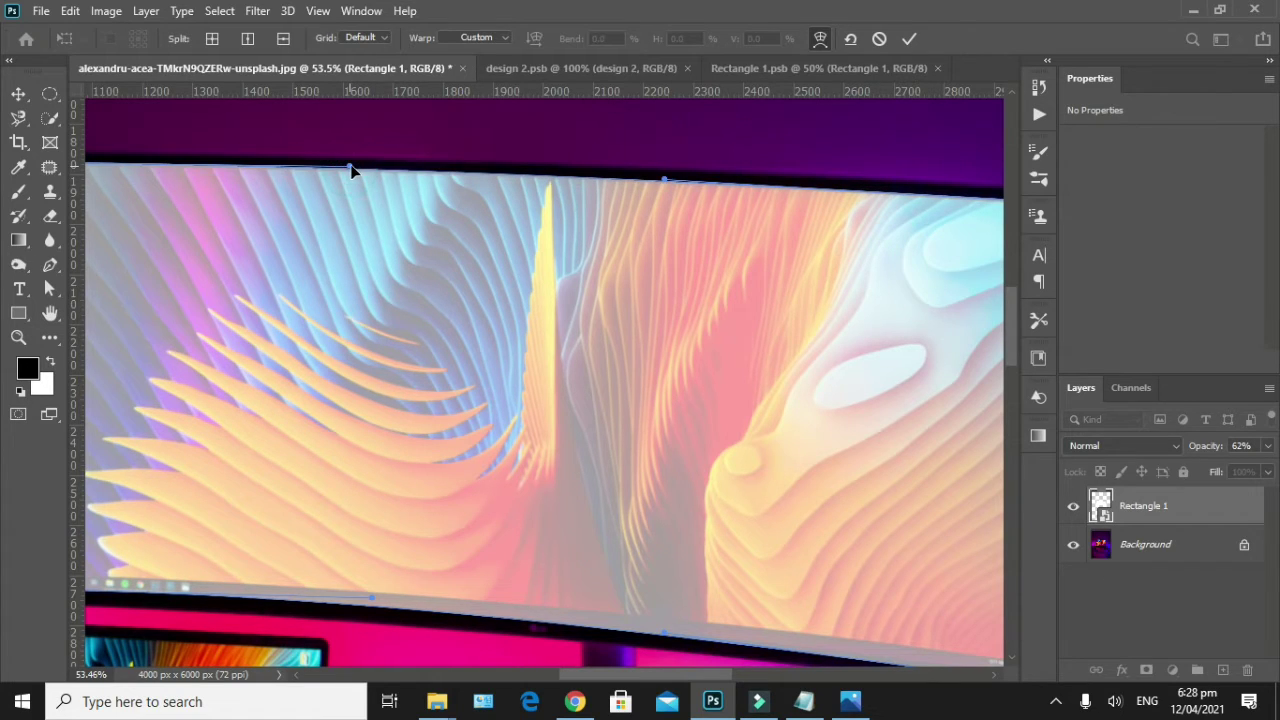
pyautogui.click(914, 40)
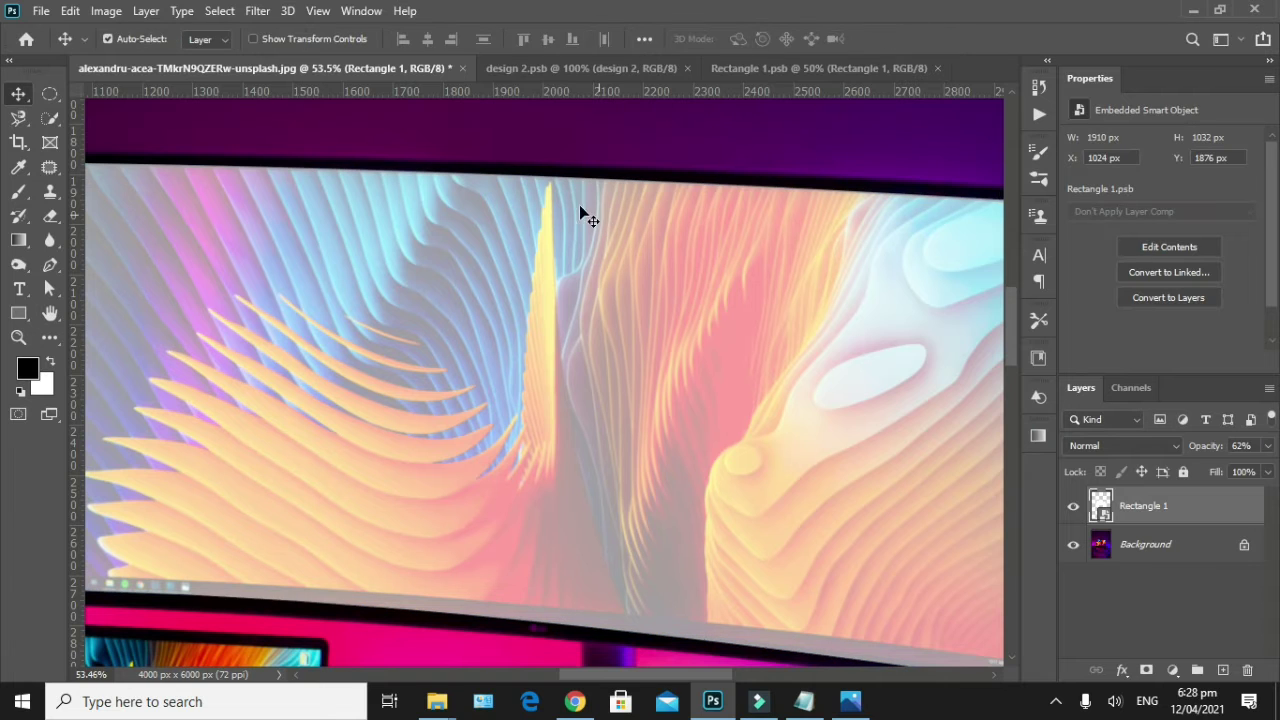
# Restore the Rectangle 1 layer to 100% opacity and clear its name for renaming.
pyautogui.scroll(-2, 564, 197)
pyautogui.scroll(1, 588, 163)
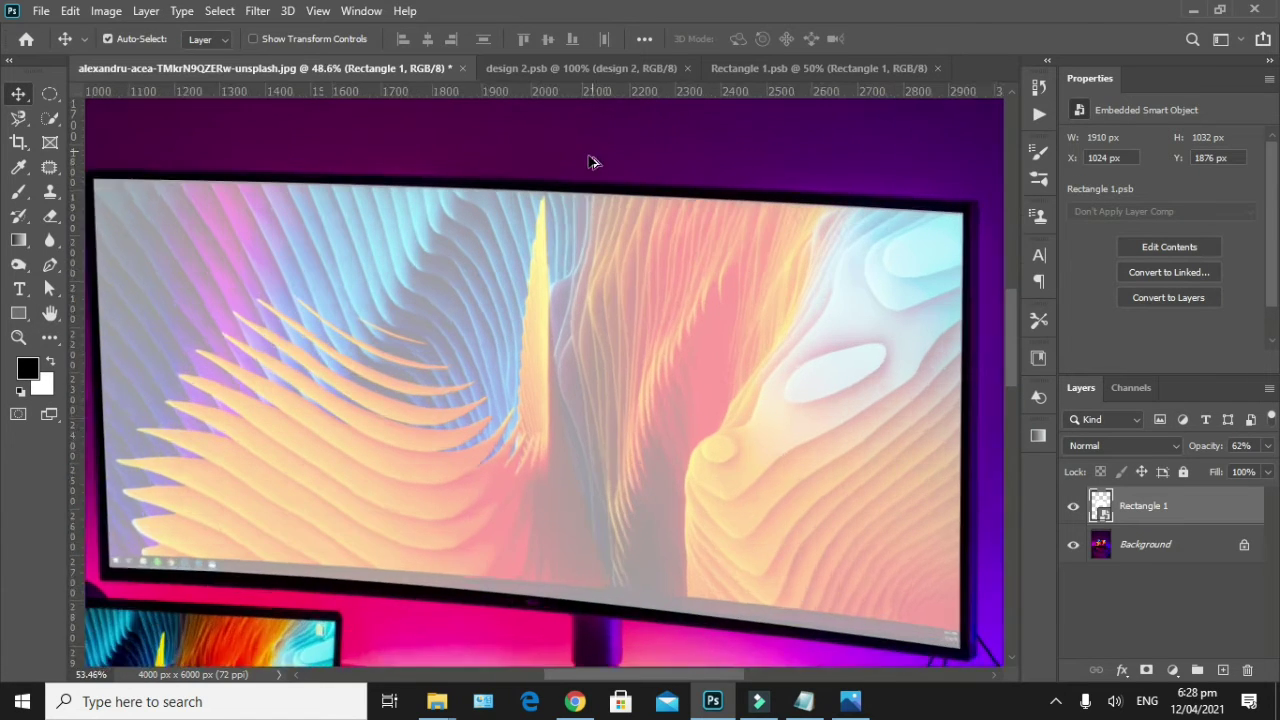
pyautogui.scroll(2, 585, 222)
pyautogui.scroll(2, 585, 222)
pyautogui.scroll(-3, 585, 222)
pyautogui.scroll(-1, 654, 371)
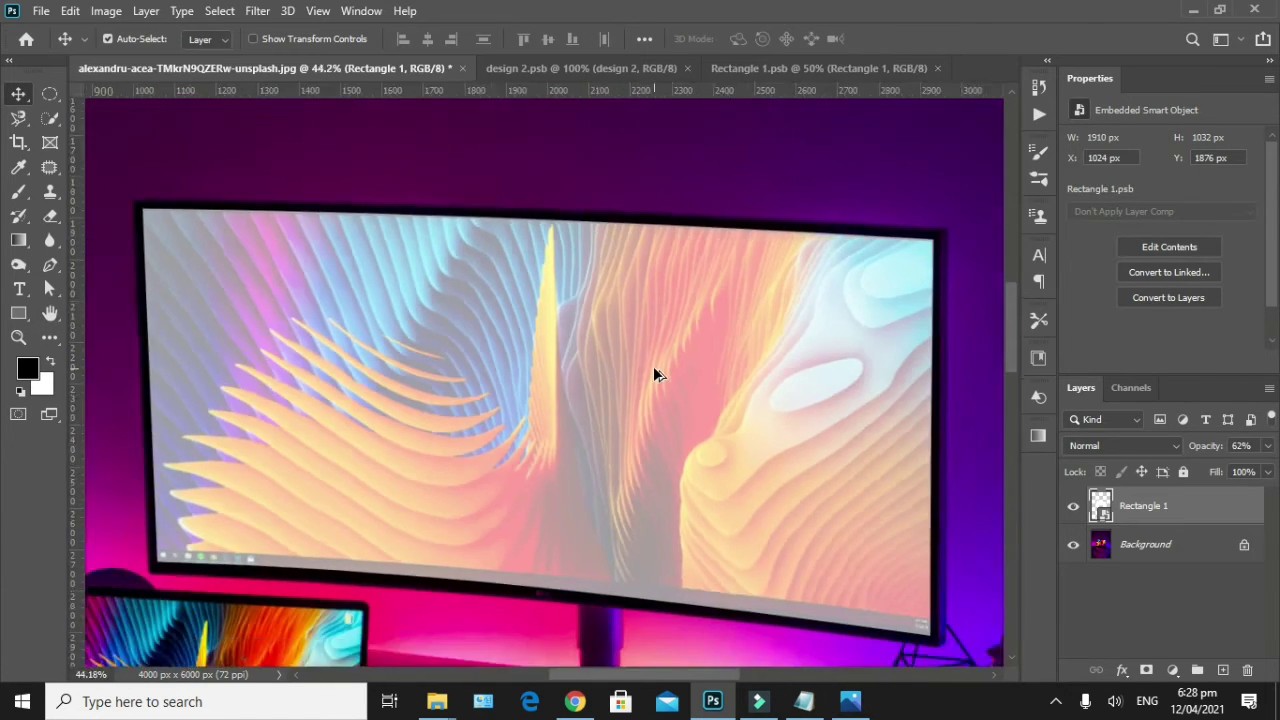
pyautogui.scroll(-1, 654, 371)
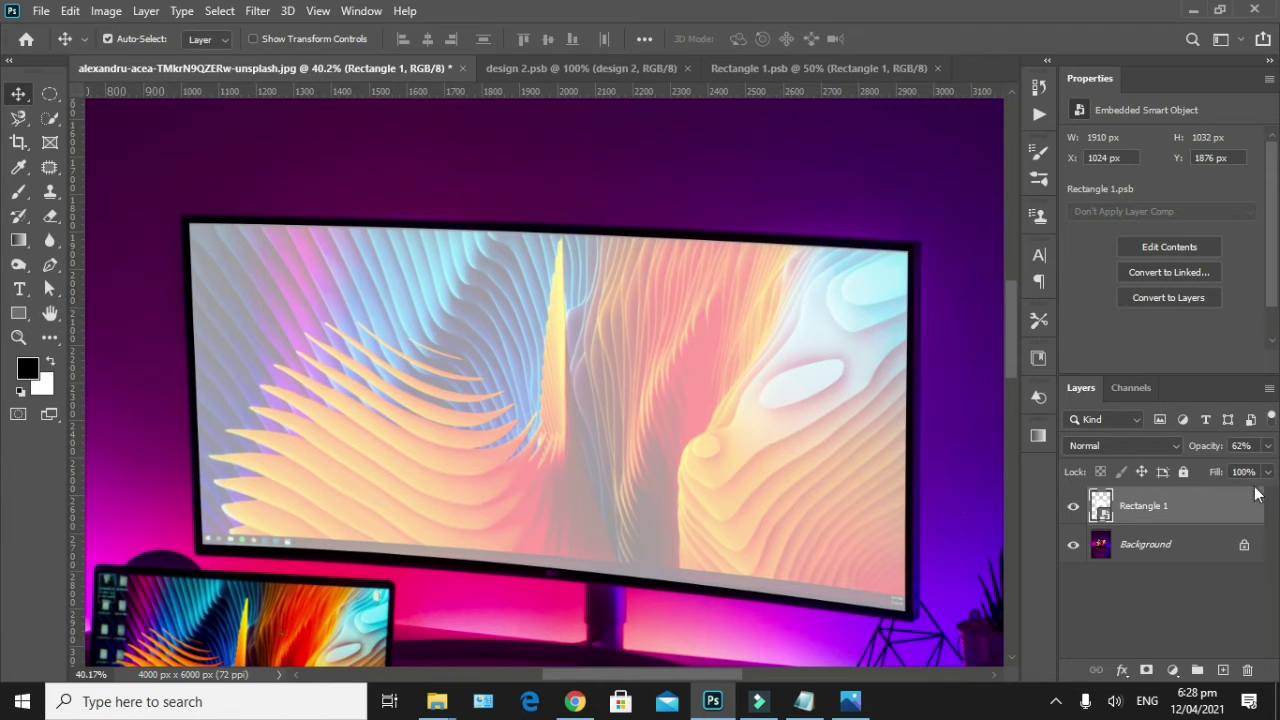
pyautogui.click(1267, 446)
pyautogui.moveTo(1262, 478); pyautogui.dragTo(1270, 478)
pyautogui.scroll(-1, 1006, 471)
pyautogui.doubleClick(1150, 506)
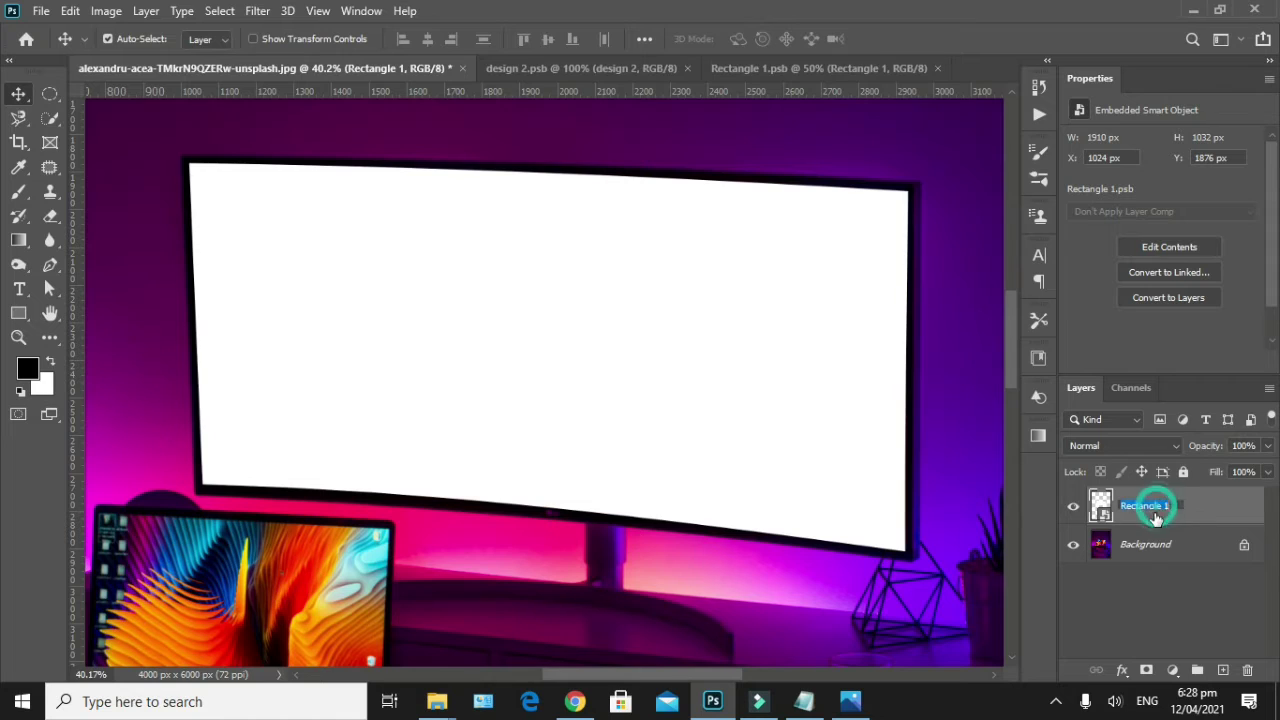
pyautogui.press('BackSpace')
# Confirm the layer name DESIGN 1 and pan the view toward the laptop.
pyautogui.press('Return')
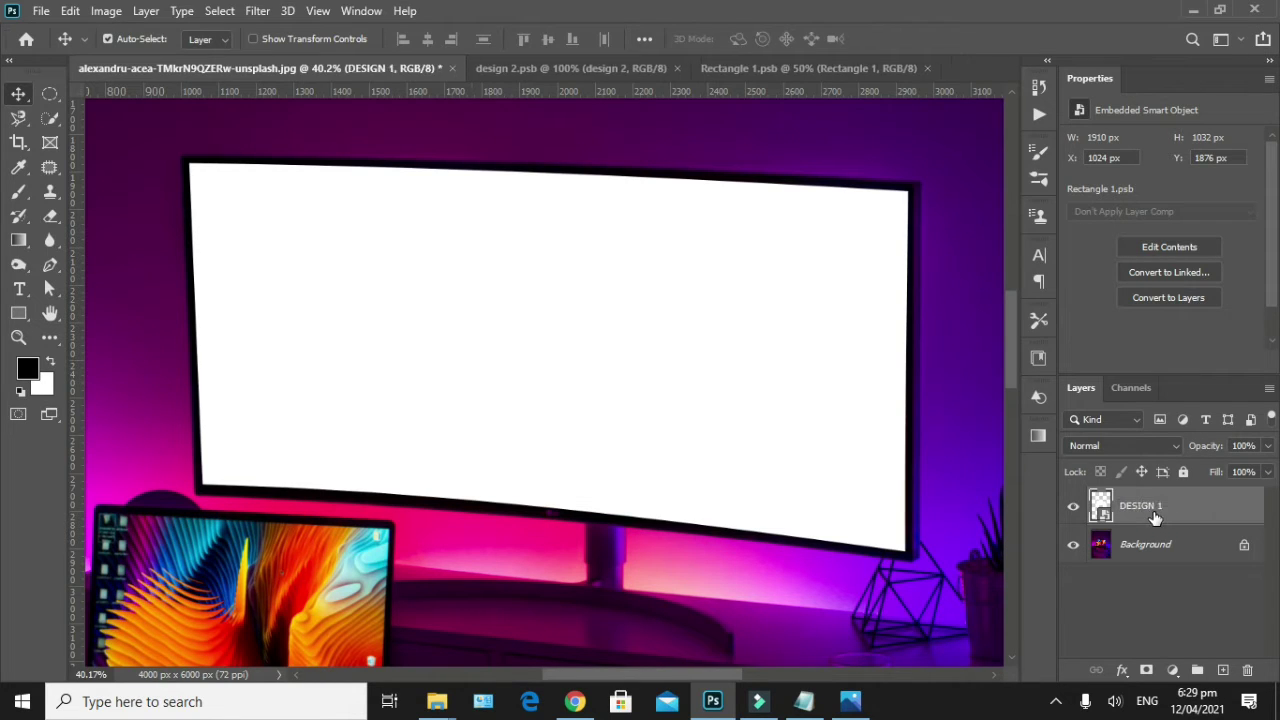
pyautogui.scroll(-1, 913, 475)
pyautogui.scroll(-1, 385, 443)
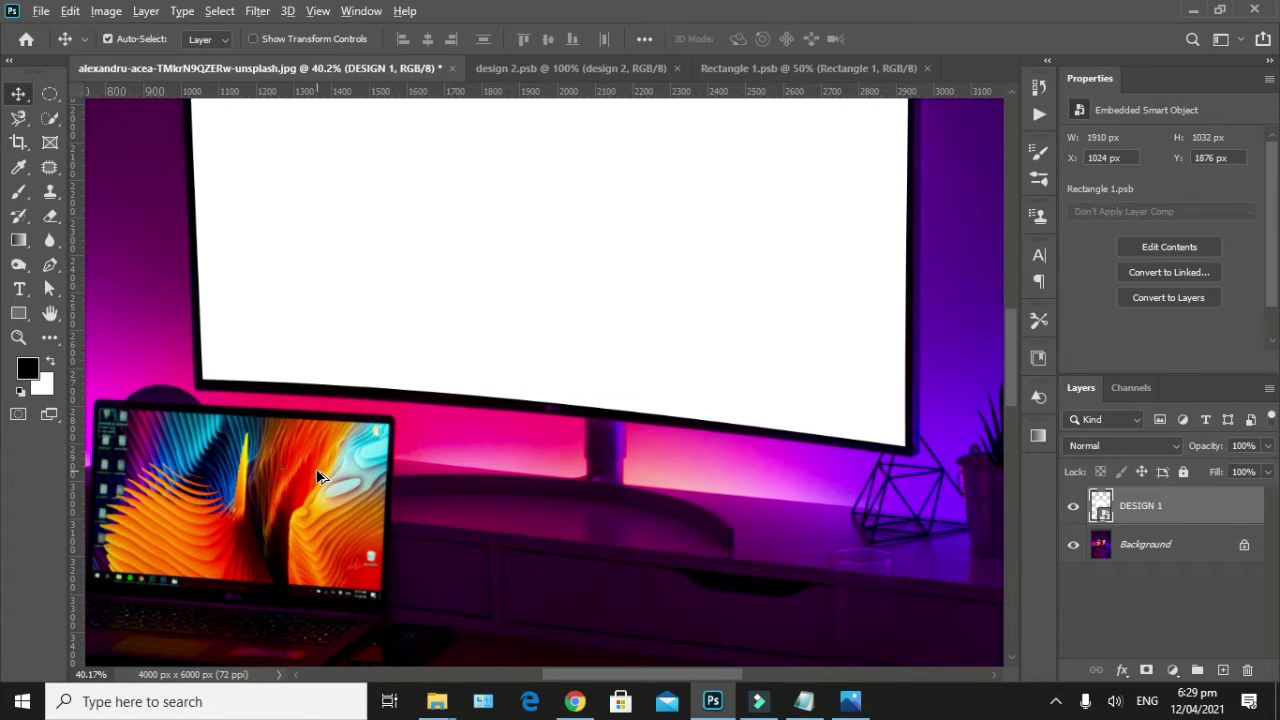
pyautogui.scroll(1, 316, 470)
pyautogui.scroll(1, 322, 465)
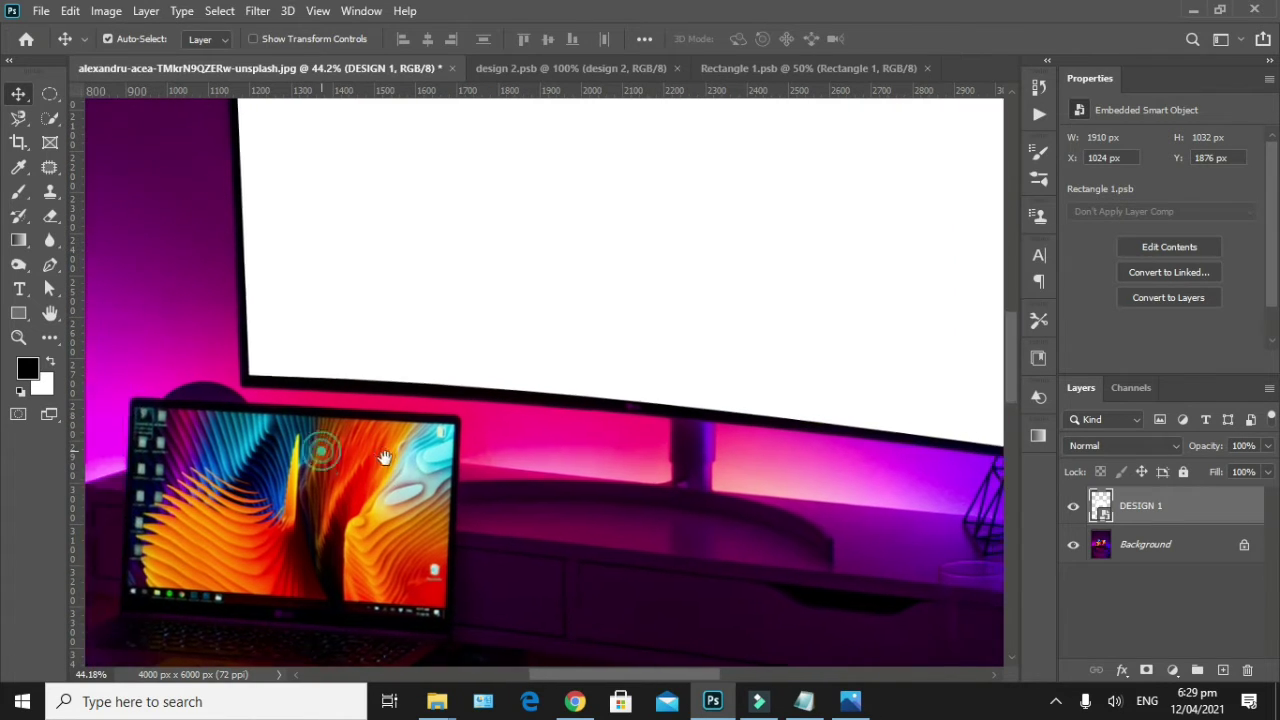
pyautogui.scroll(1, 284, 490)
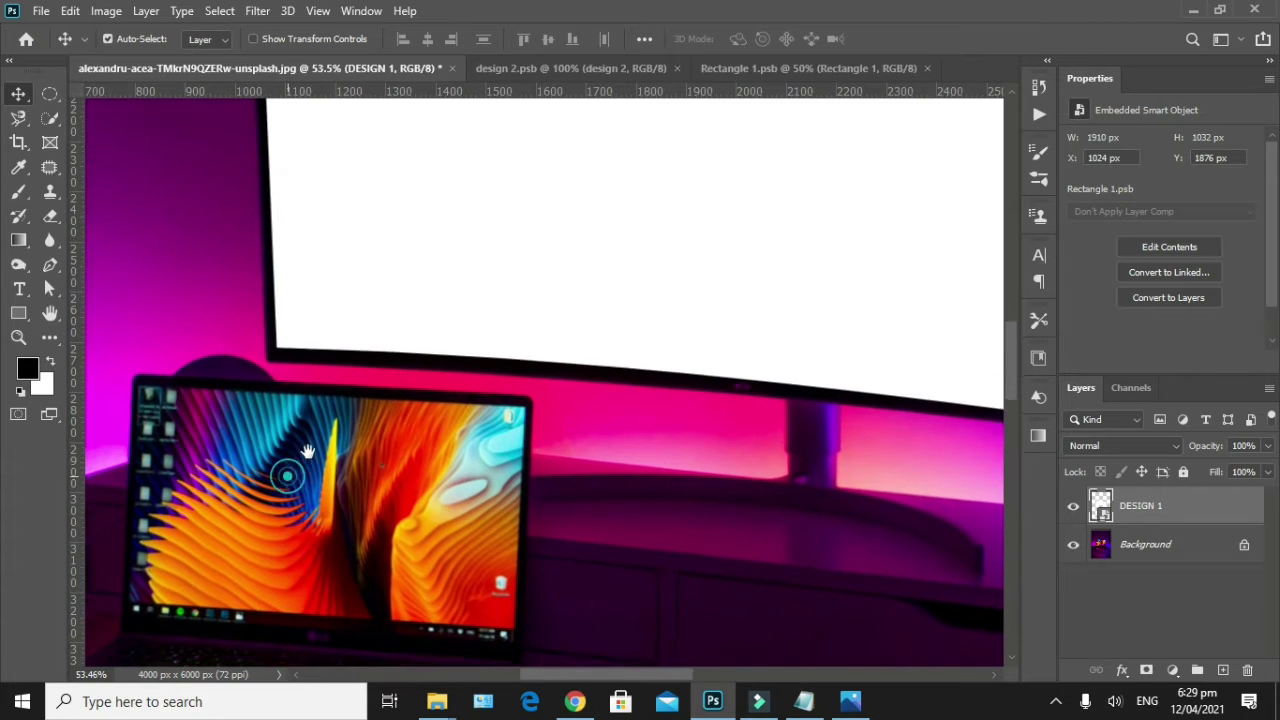
pyautogui.scroll(-2, 278, 500)
pyautogui.hscroll(-2, 278, 490)
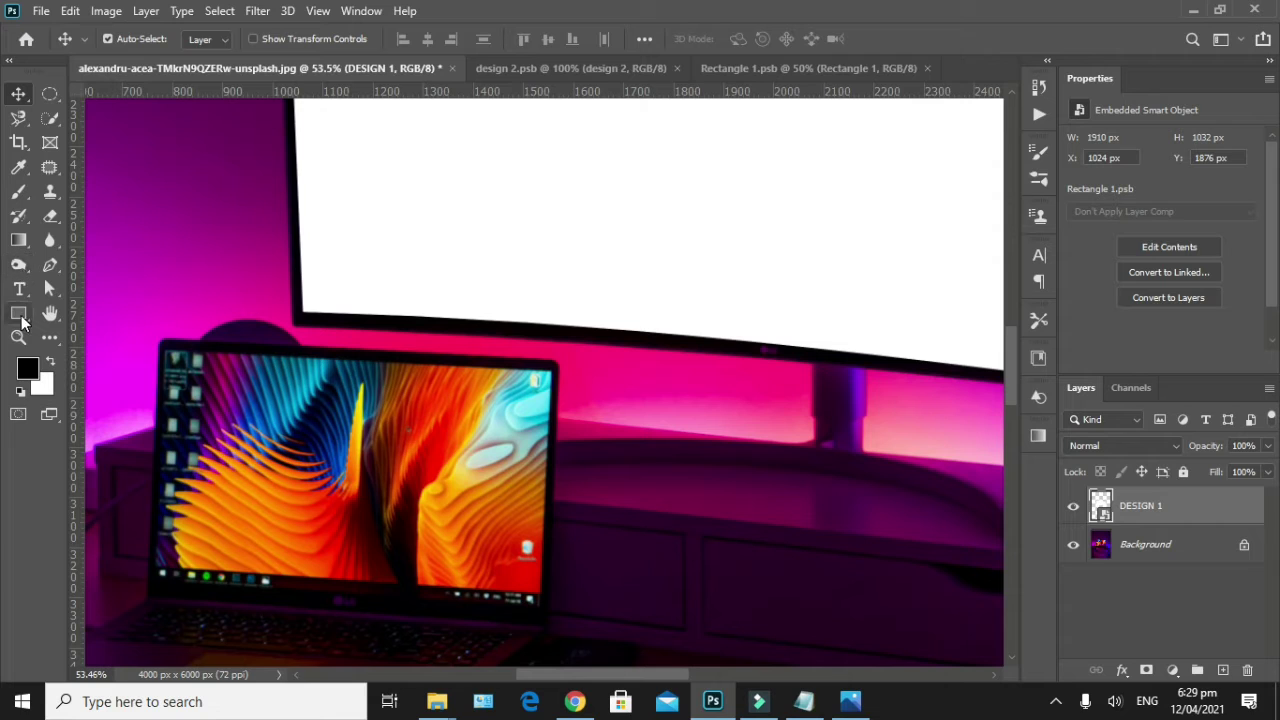
# Draw a 753 × 527 px rectangle over the laptop screen.
pyautogui.click(19, 314)
pyautogui.scroll(1, 169, 364)
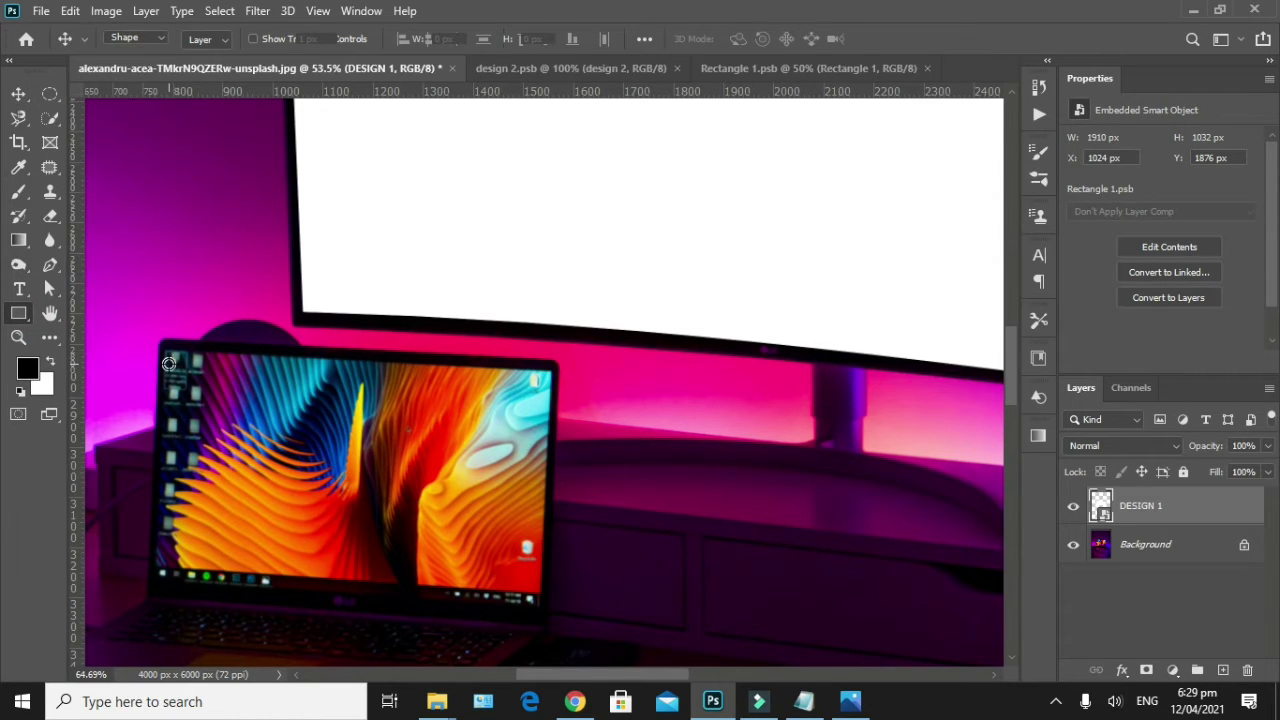
pyautogui.scroll(2, 169, 364)
pyautogui.scroll(-2, 281, 427)
pyautogui.scroll(-2, 266, 357)
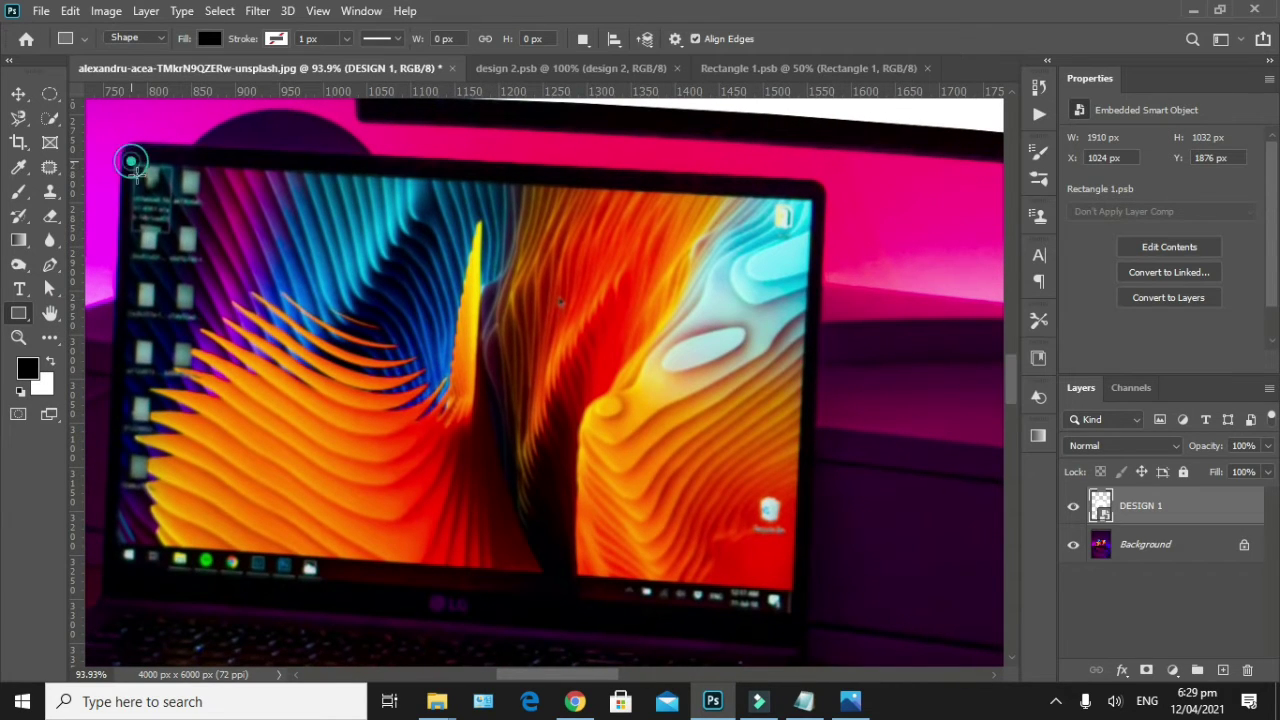
pyautogui.moveTo(130, 165); pyautogui.dragTo(793, 626)
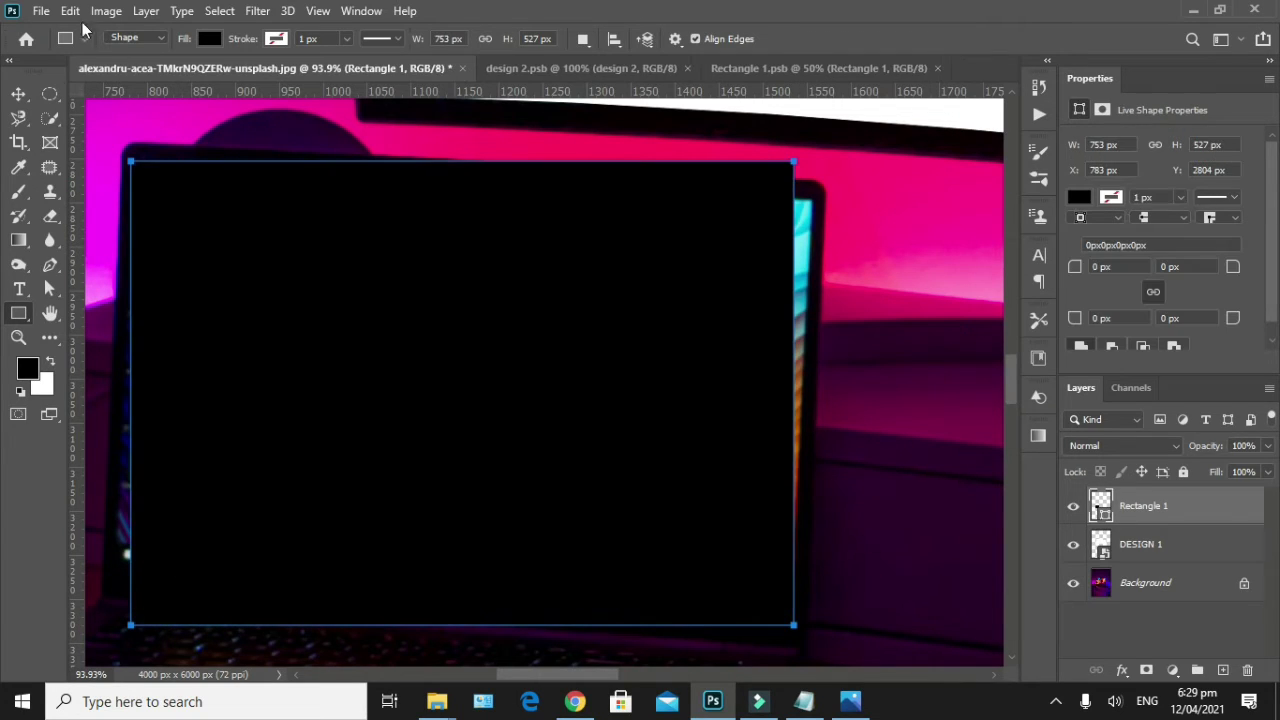
# Fill the laptop-screen rectangle with white via the foreground/background colour swap.
pyautogui.click(50, 362)
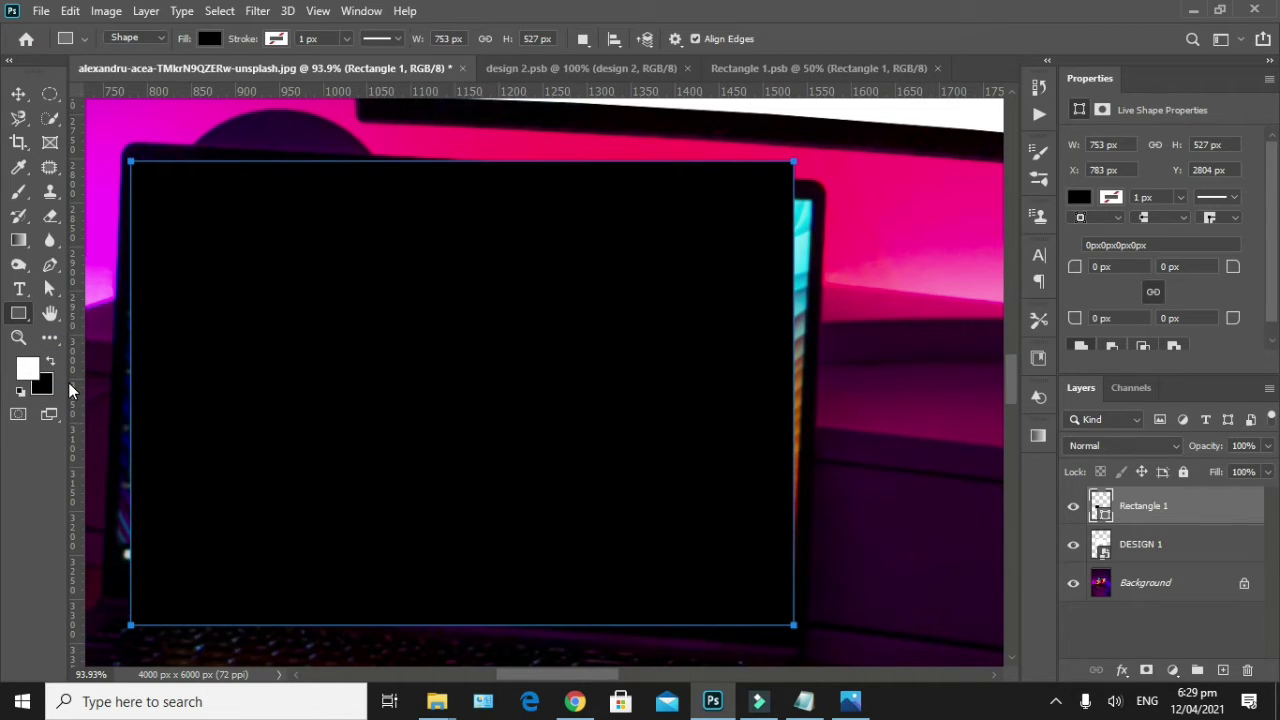
pyautogui.press('Escape')
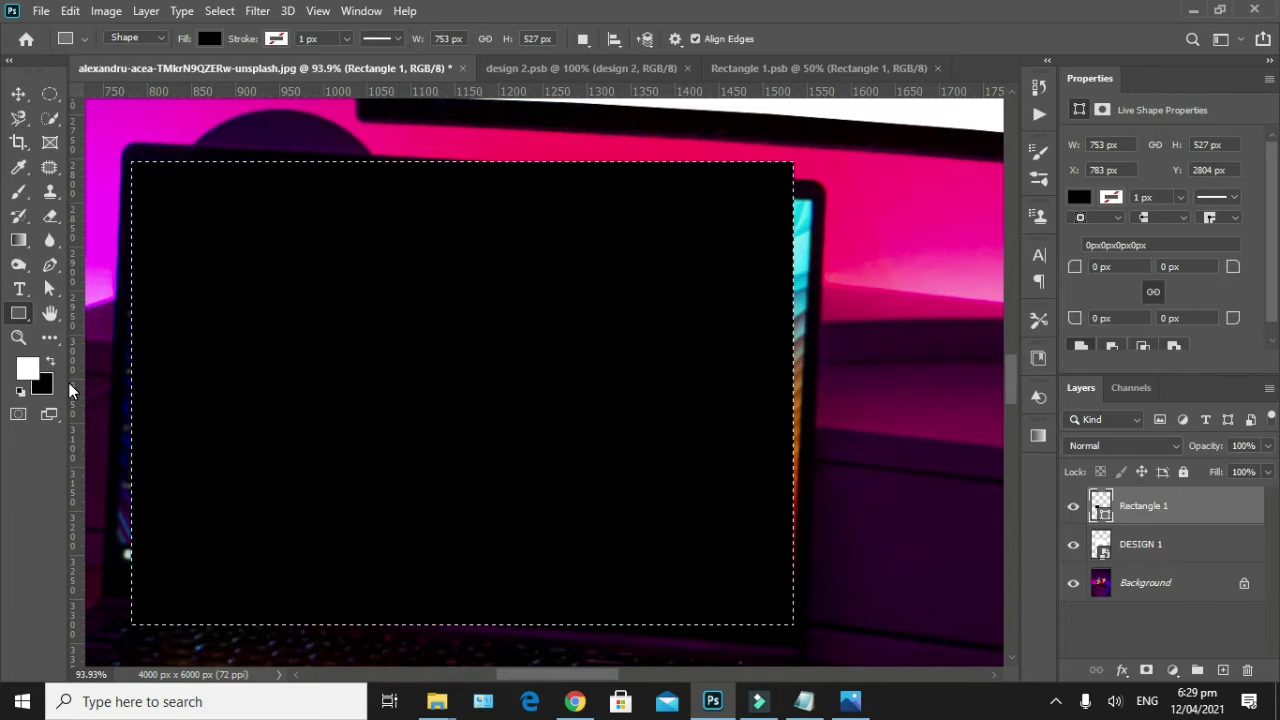
pyautogui.hotkey('ctrl', 'd')
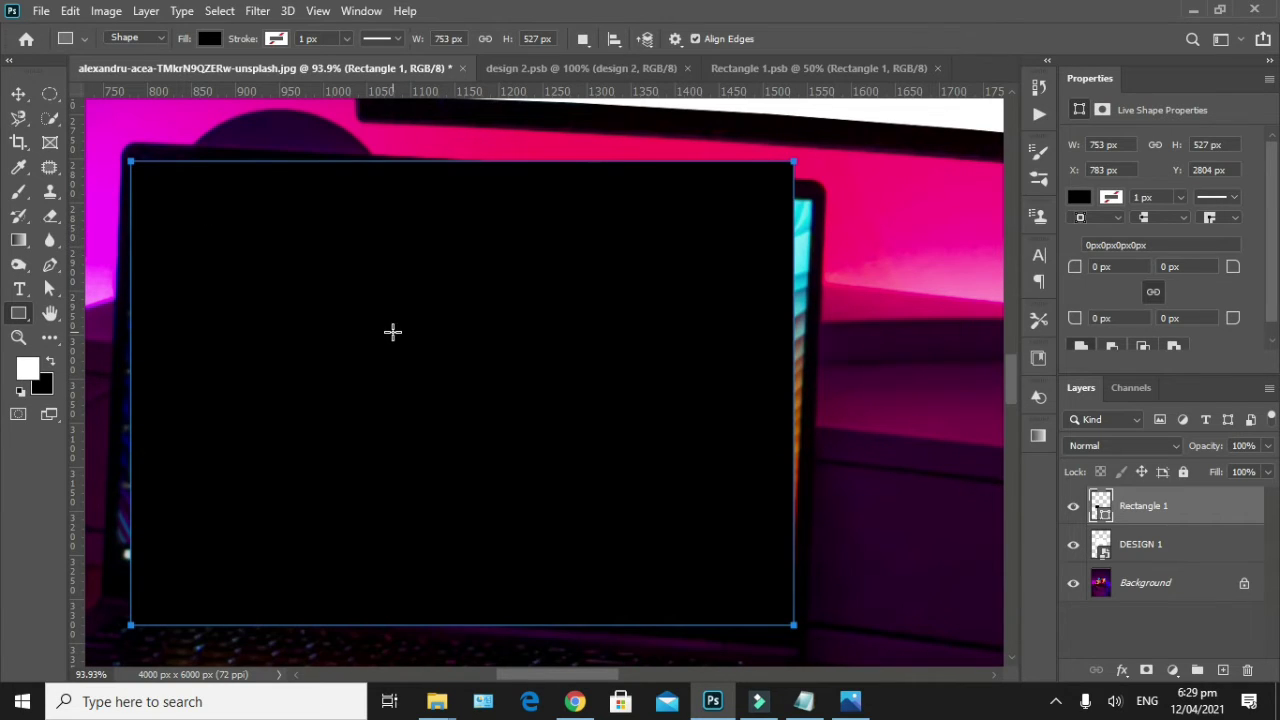
pyautogui.press('Escape')
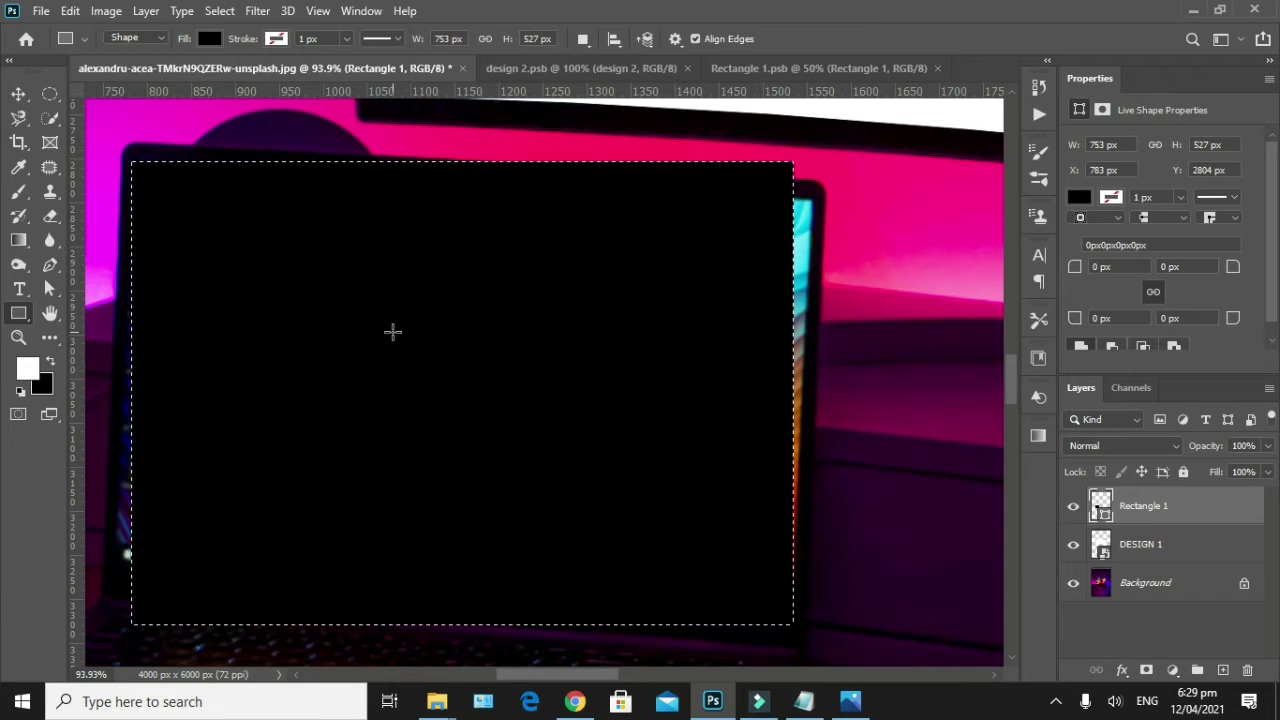
pyautogui.hotkey('ctrl', 'd')
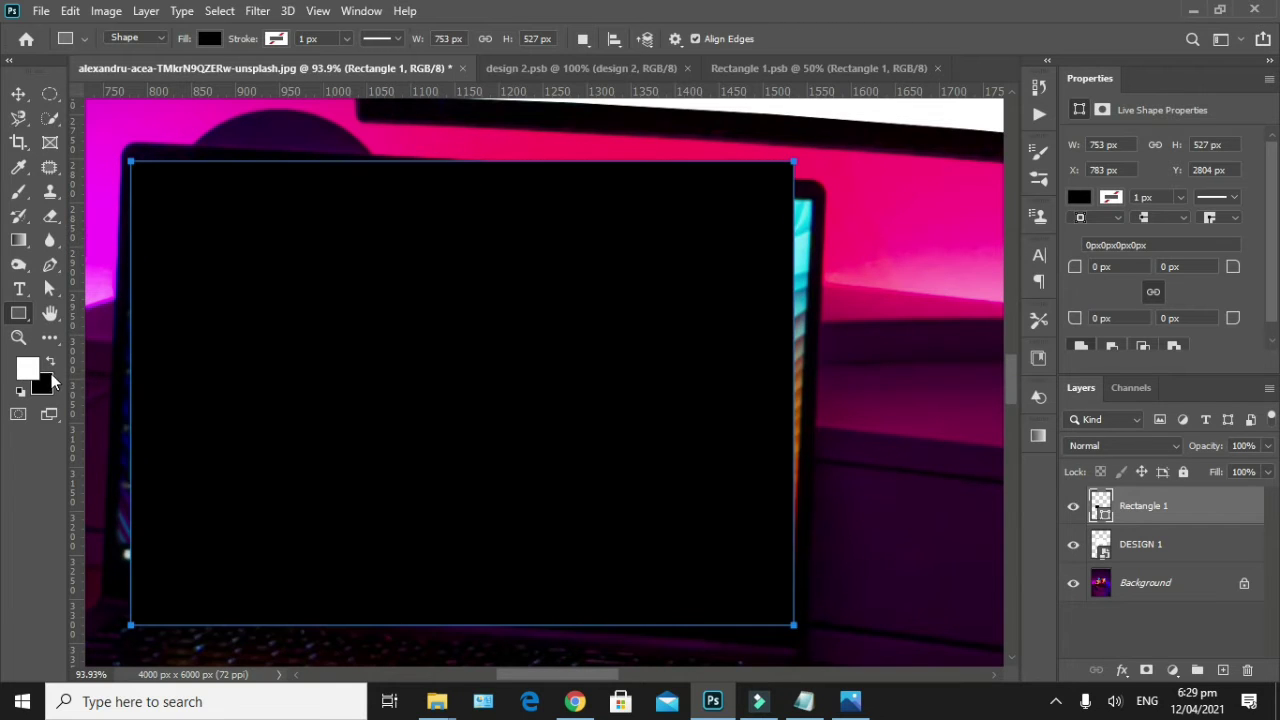
pyautogui.click(50, 363)
pyautogui.hotkey('ctrl', 'BackSpace')
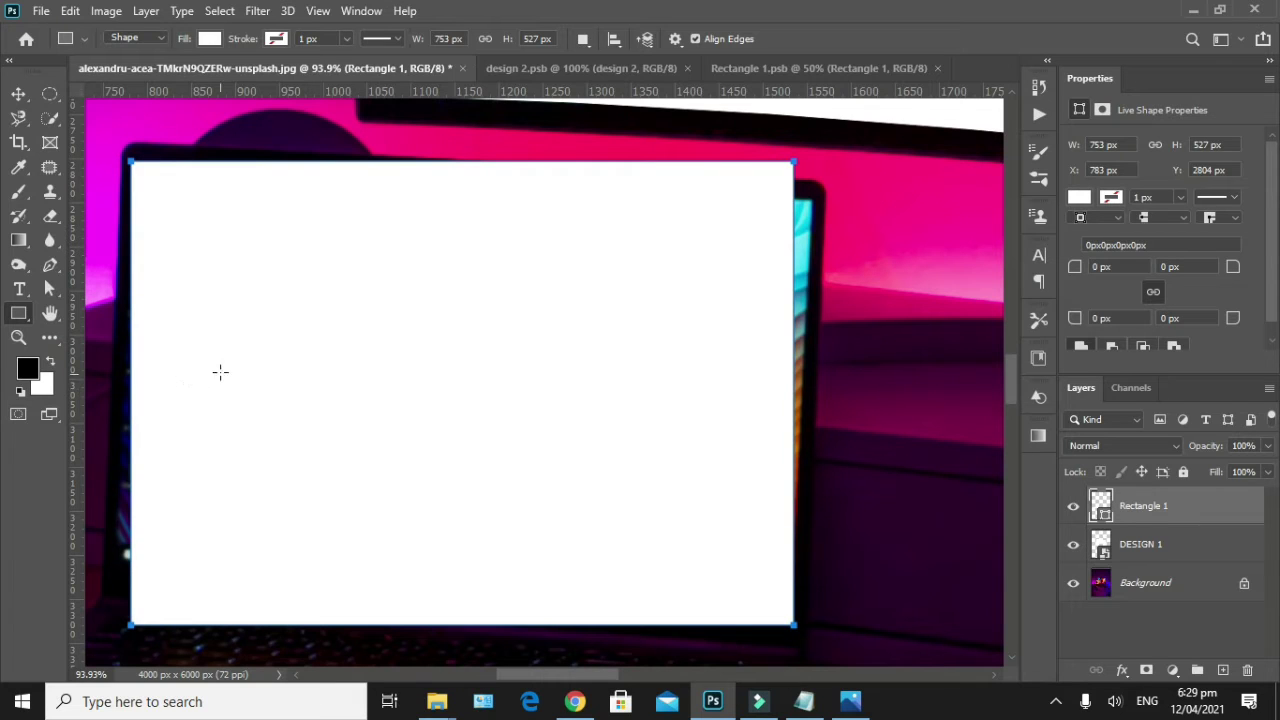
pyautogui.click(18, 93)
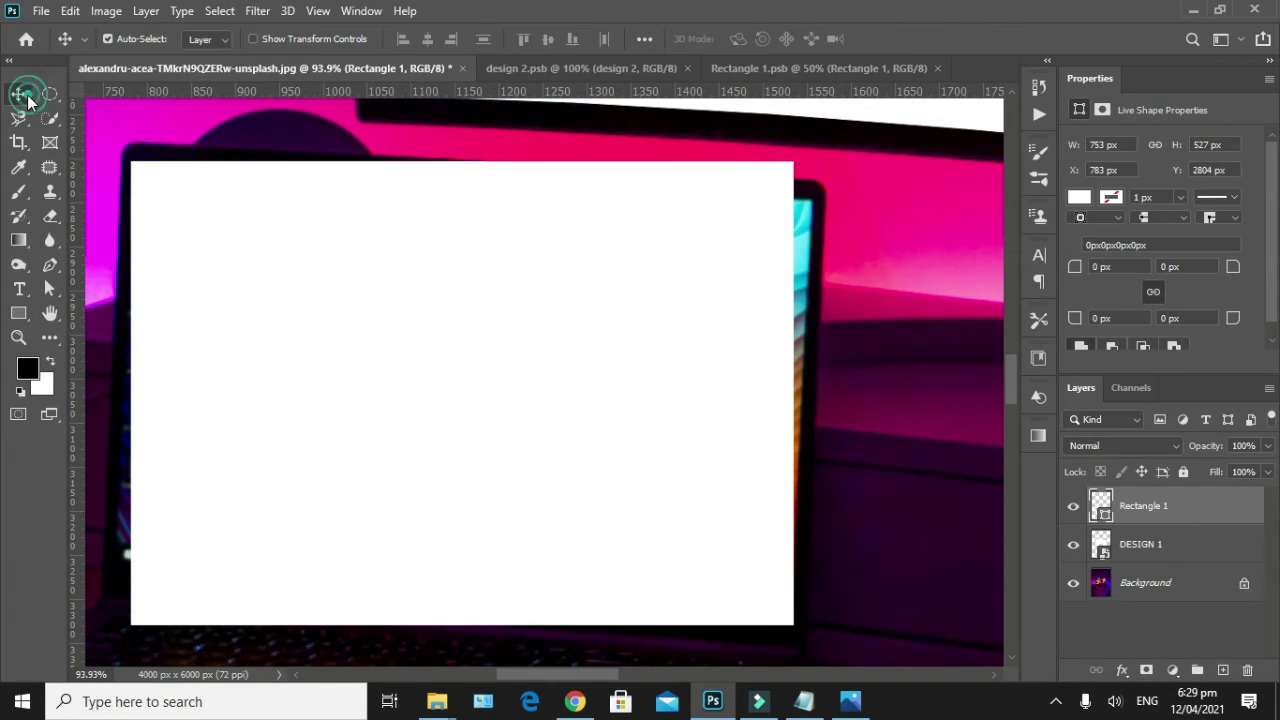
# Convert the laptop rectangle into a smart object.
pyautogui.click(305, 233)
pyautogui.rightClick(1156, 515)
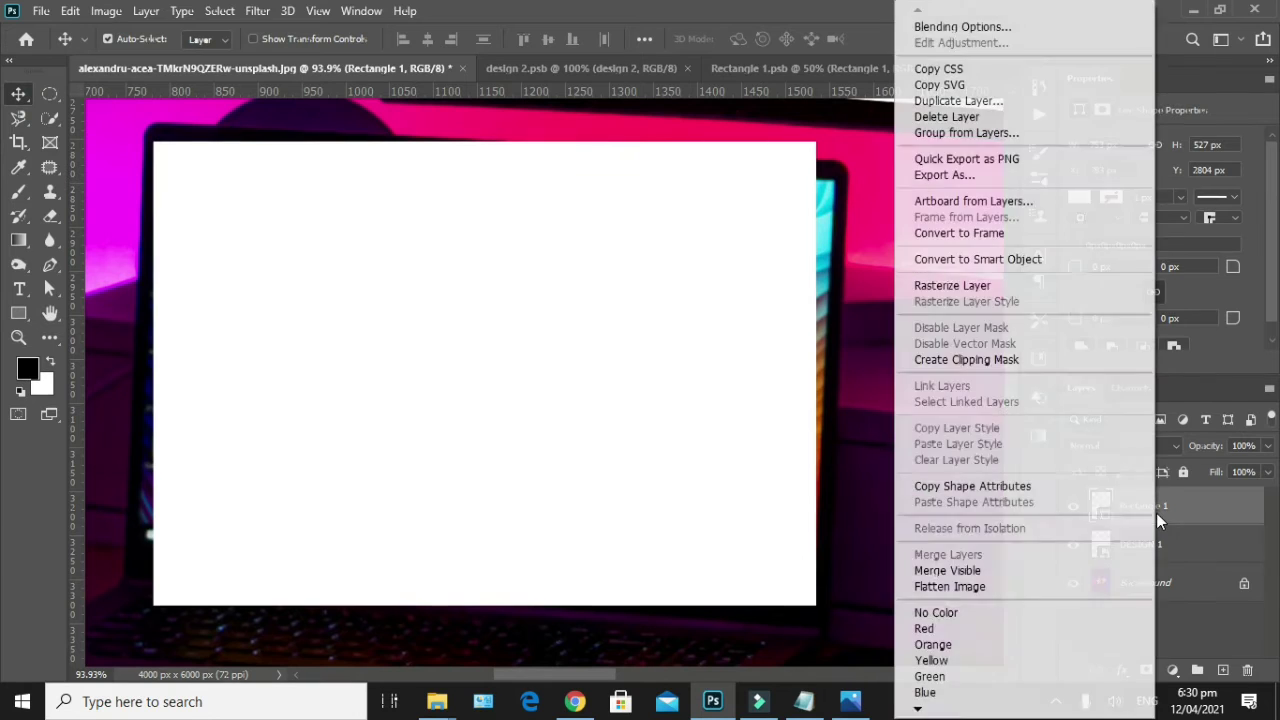
pyautogui.click(1022, 258)
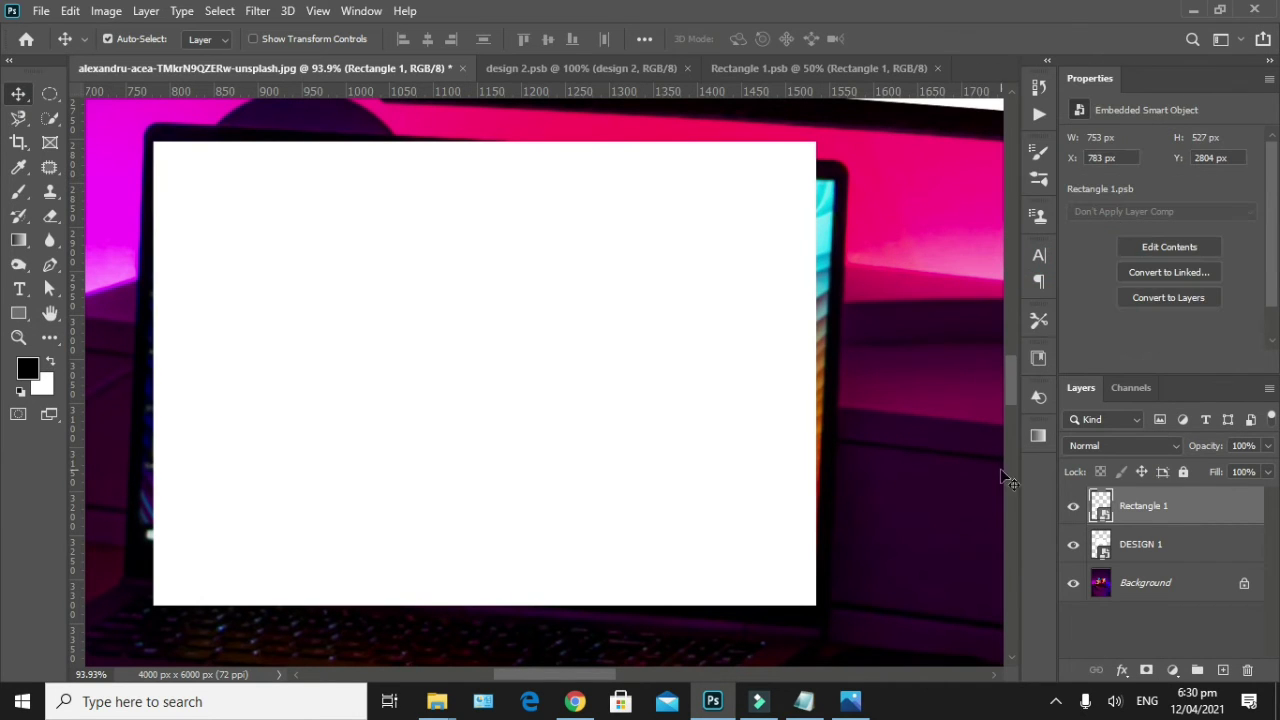
pyautogui.click(660, 334)
pyautogui.hotkey('ctrl', 't')
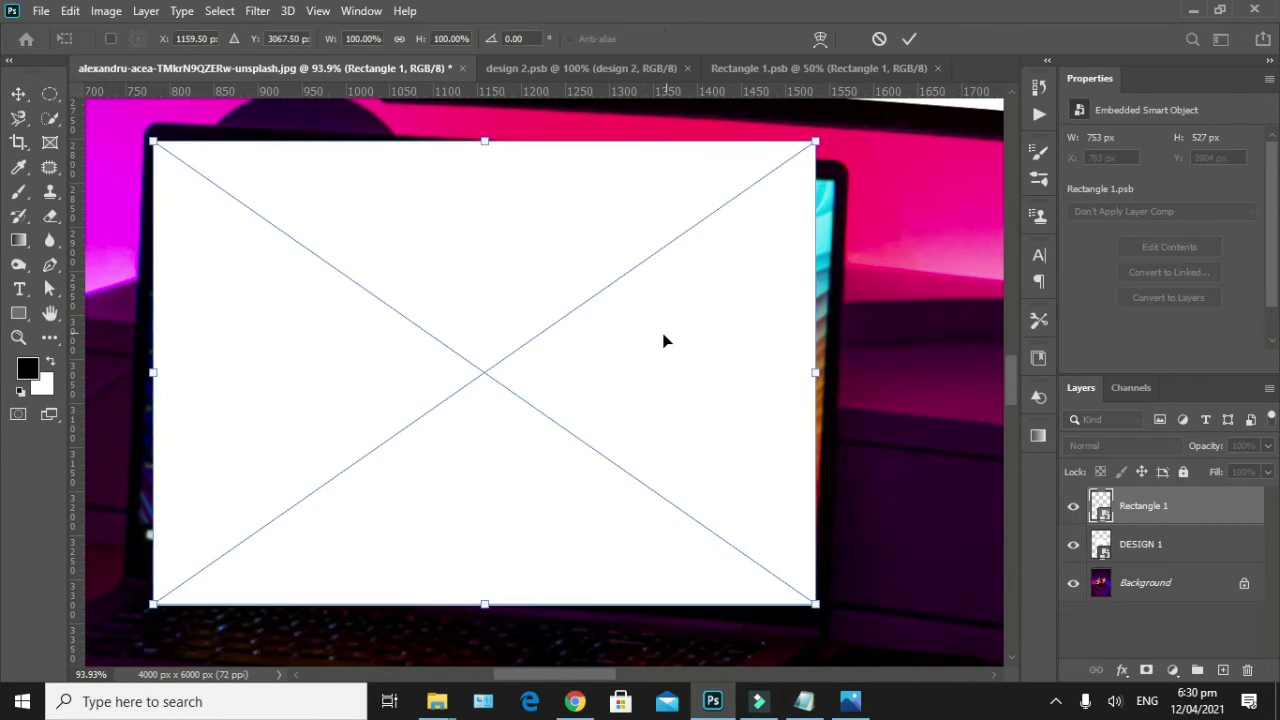
pyautogui.click(909, 38)
# Distort the placeholder's top-right, bottom-left and bottom-right corners onto the laptop screen.
pyautogui.hotkey('ctrl', 't')
pyautogui.click(70, 11)
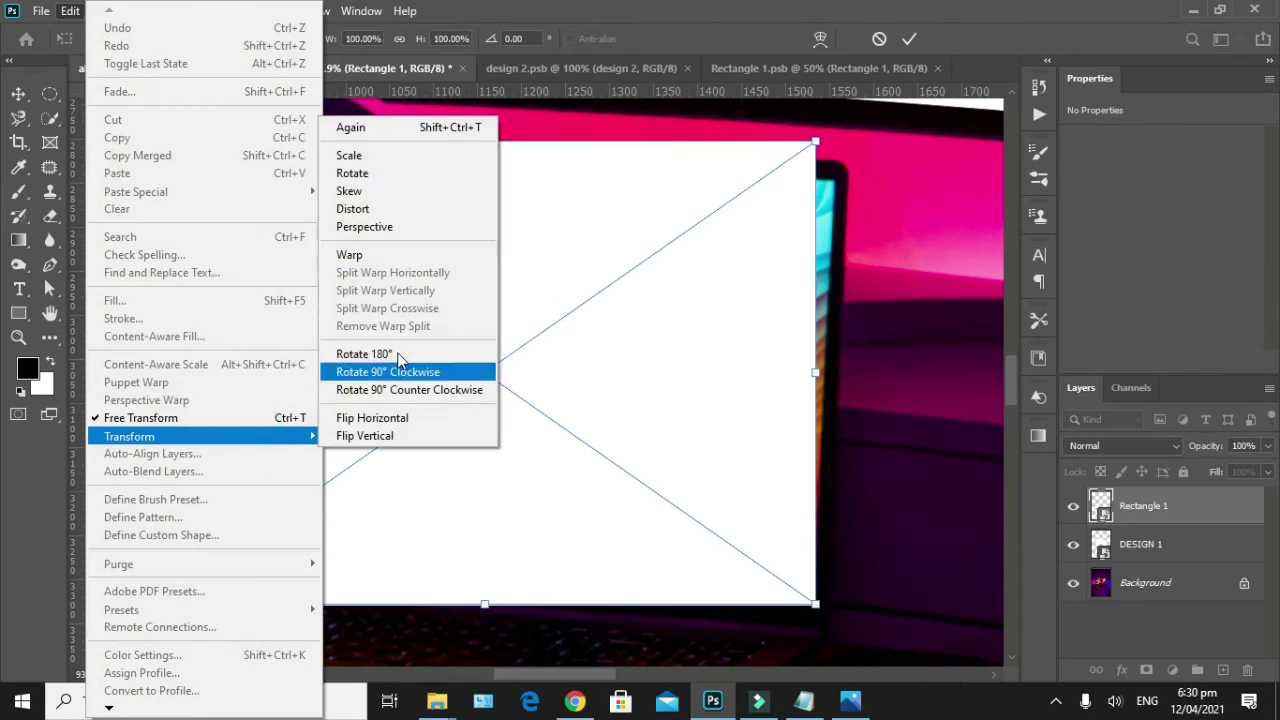
pyautogui.click(400, 212)
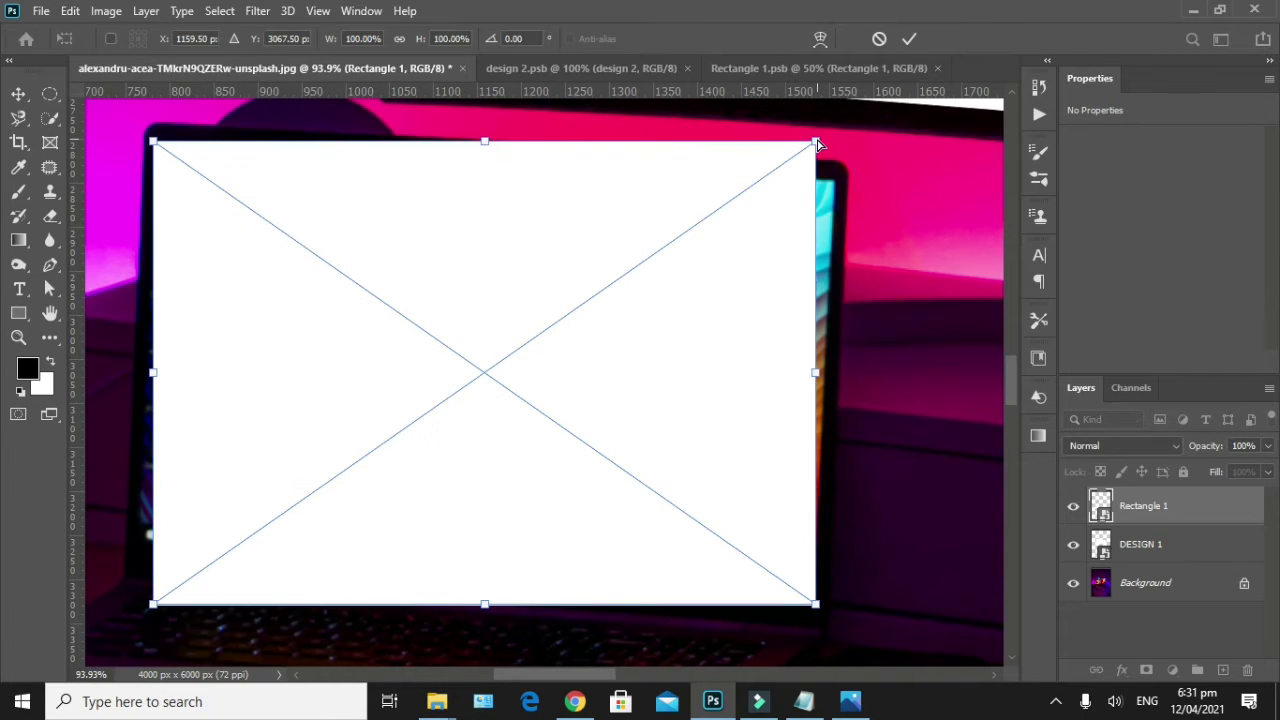
pyautogui.moveTo(817, 145); pyautogui.dragTo(840, 181)
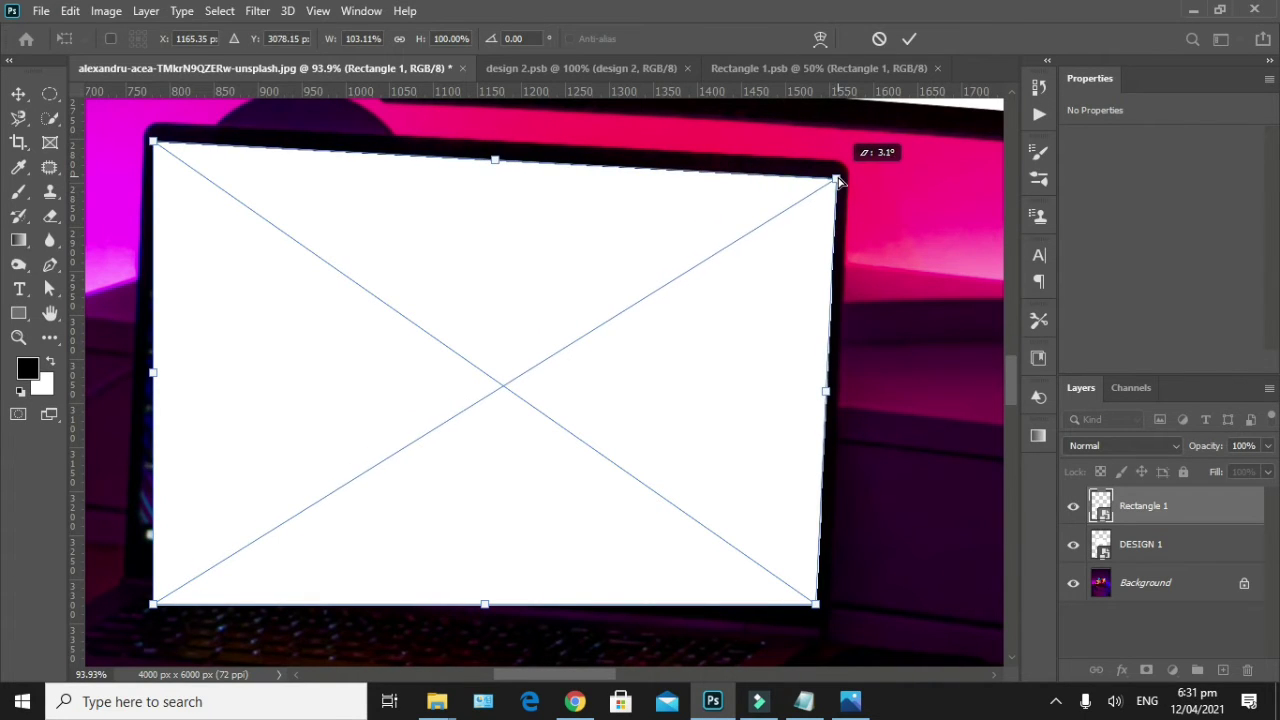
pyautogui.moveTo(153, 606); pyautogui.dragTo(138, 553)
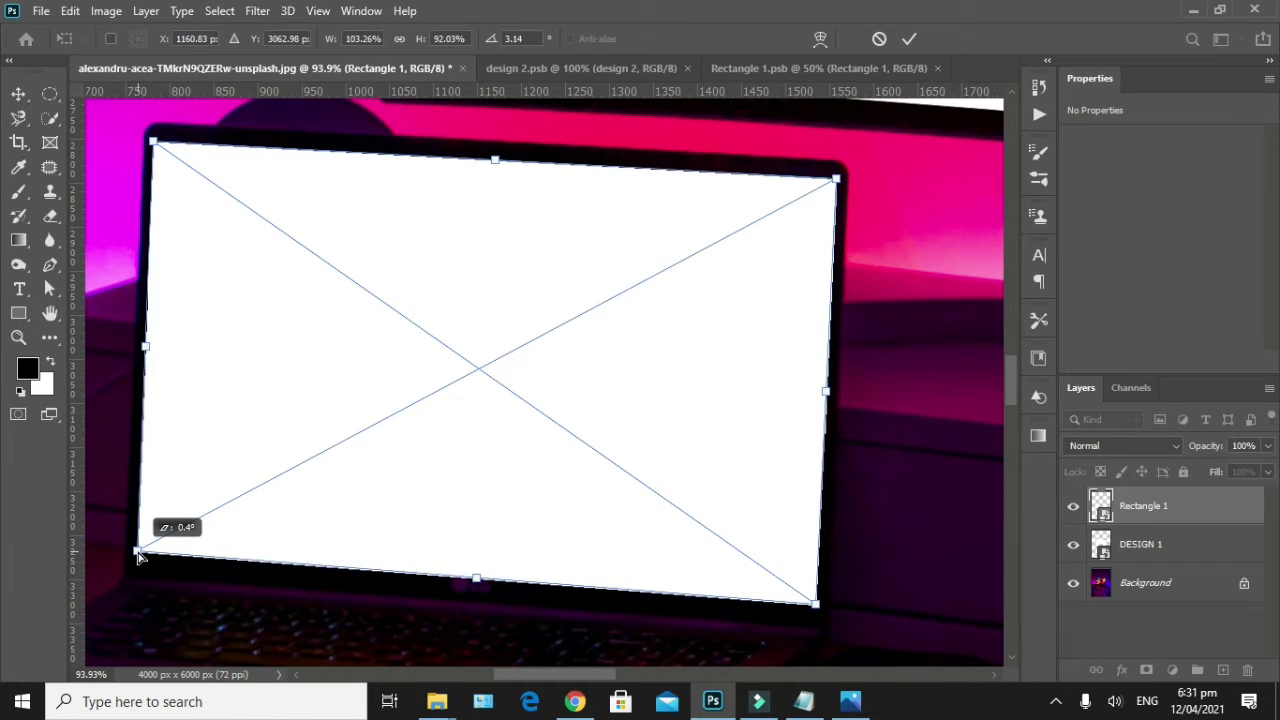
pyautogui.moveTo(814, 606); pyautogui.dragTo(810, 594)
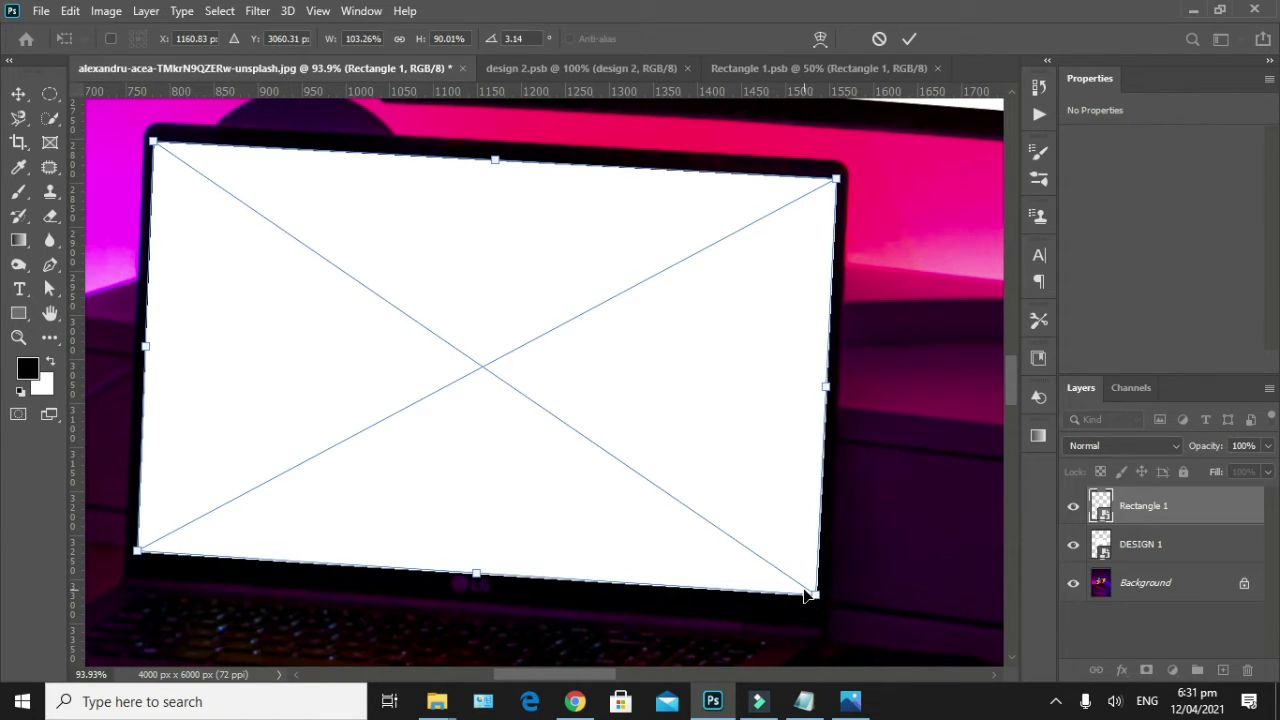
# Set the placeholder's opacity to 72%, apply the distortion, and reselect the layer.
pyautogui.moveTo(1267, 446); pyautogui.dragTo(1243, 472)
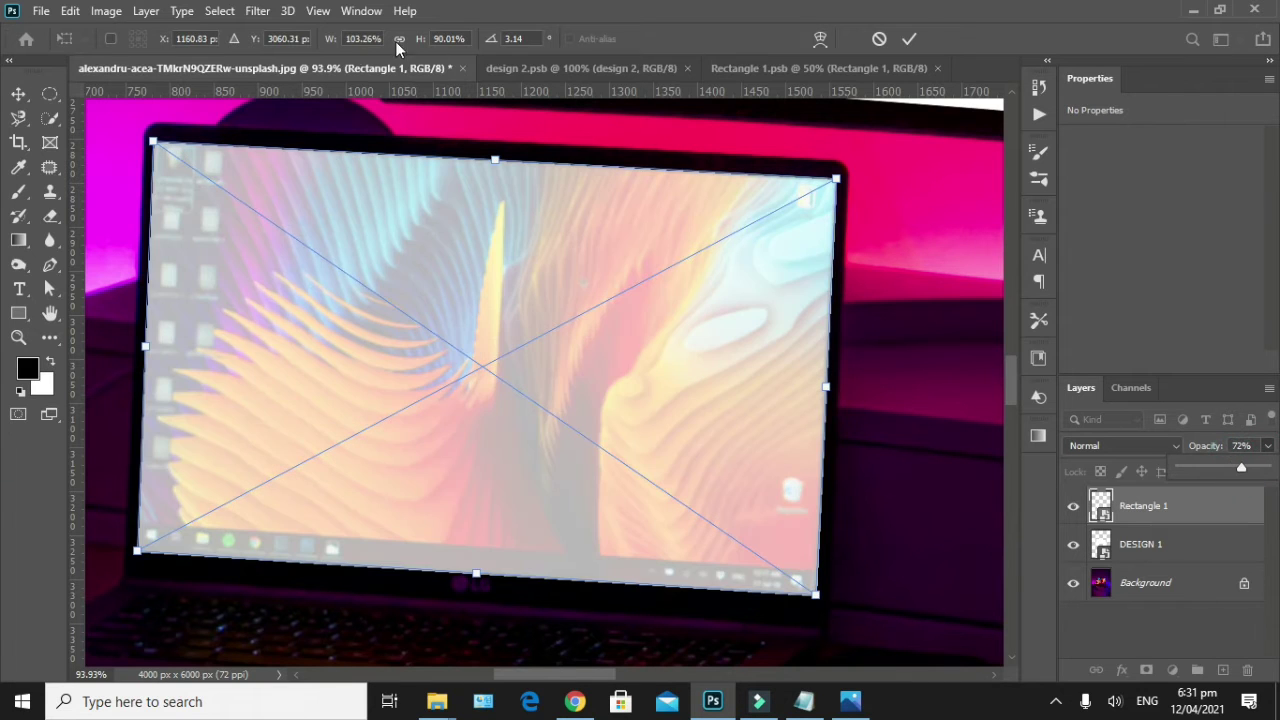
pyautogui.click(908, 40)
pyautogui.click(914, 300)
pyautogui.click(757, 252)
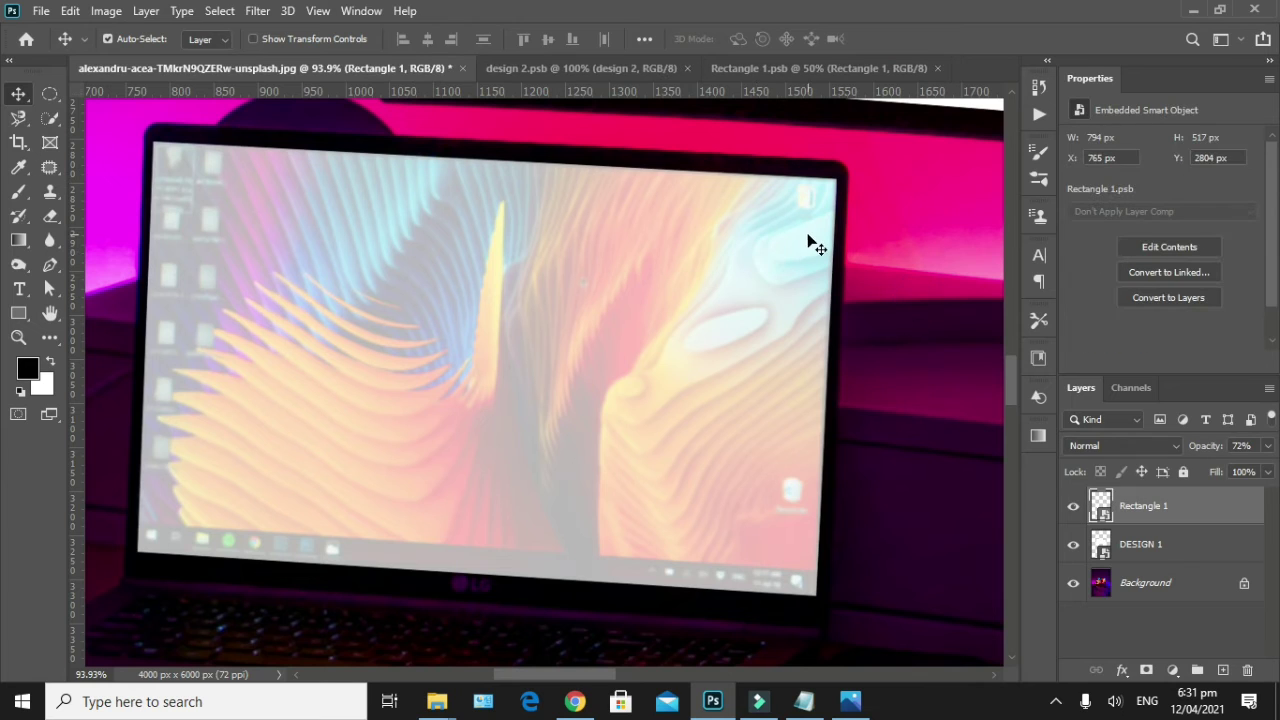
# Turn off Auto-Select and zoom in to inspect the laptop placeholder's edges.
pyautogui.press('ctrl')
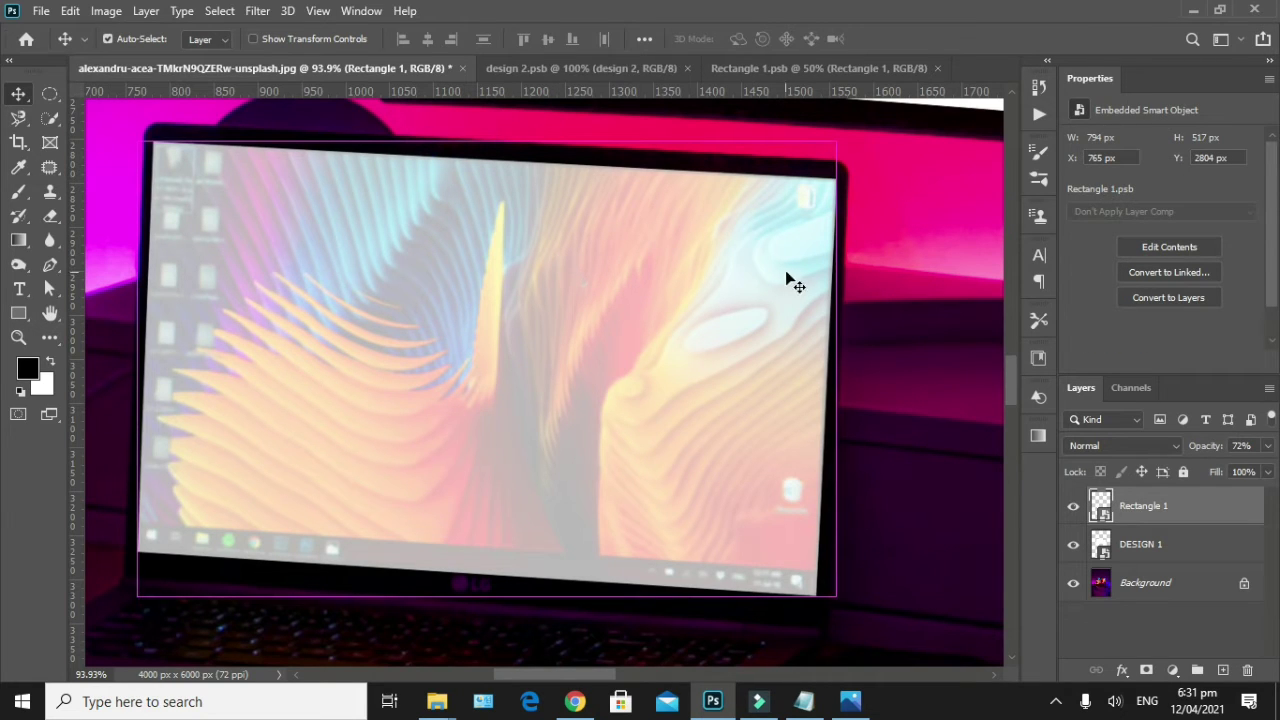
pyautogui.scroll(2, 850, 201)
pyautogui.scroll(1, 857, 200)
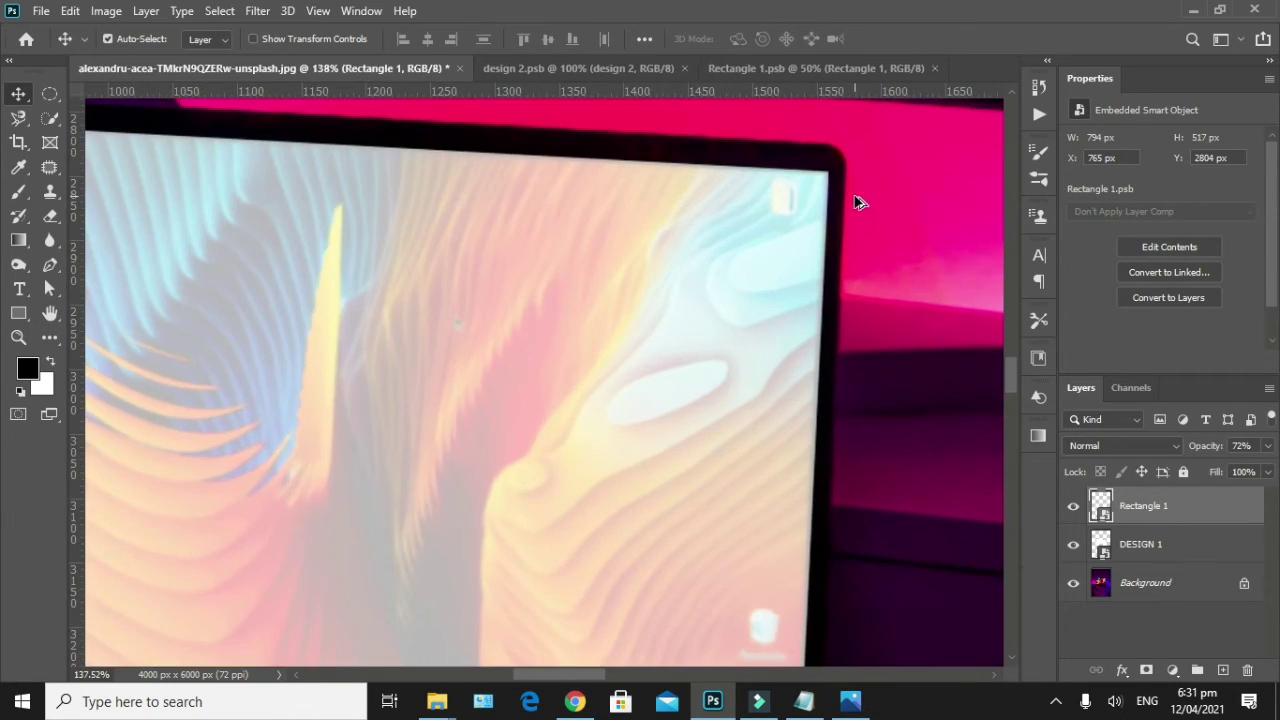
pyautogui.scroll(-3, 806, 386)
pyautogui.scroll(-1, 815, 540)
pyautogui.scroll(2, 784, 575)
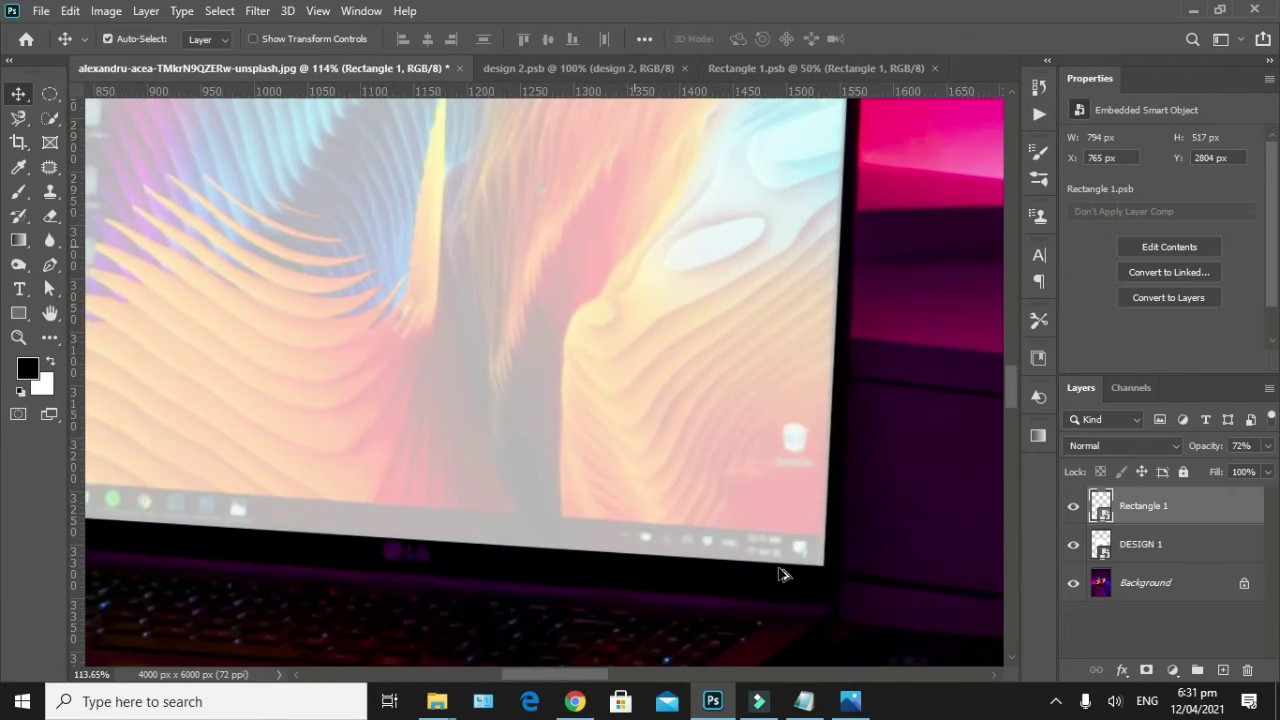
pyautogui.scroll(1, 784, 575)
pyautogui.scroll(-2, 784, 575)
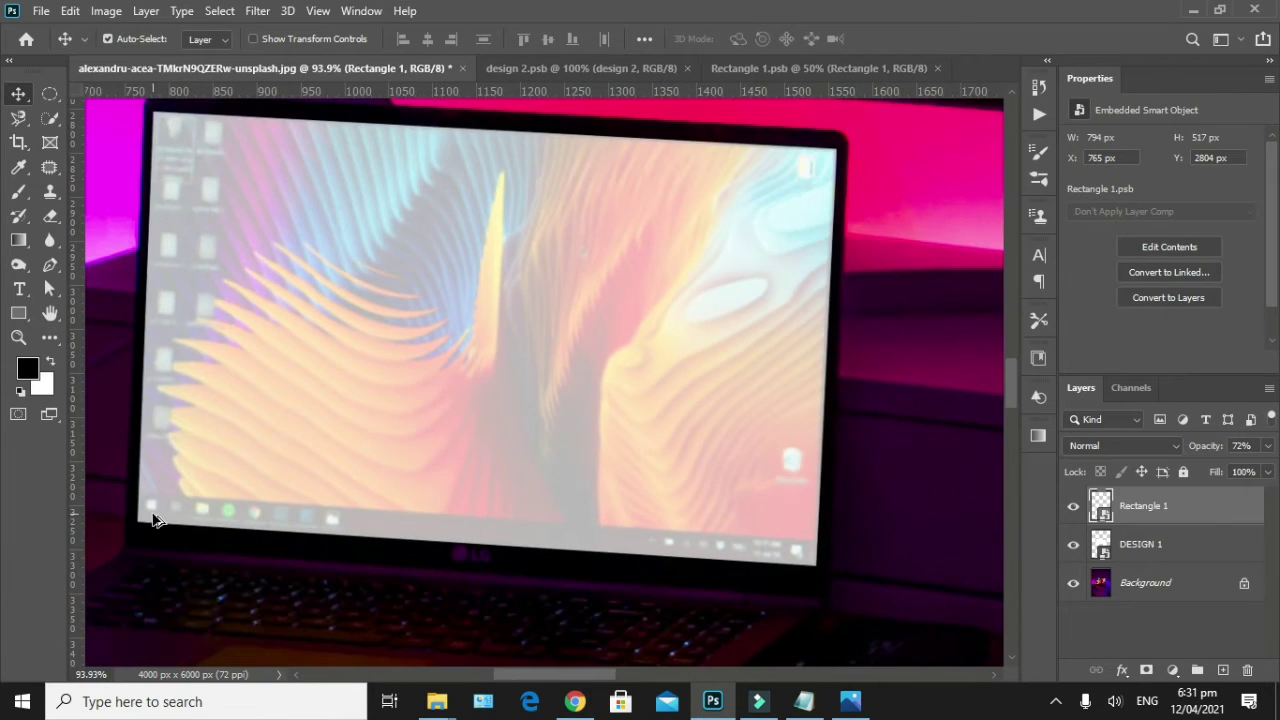
pyautogui.scroll(2, 114, 512)
pyautogui.scroll(1, 120, 512)
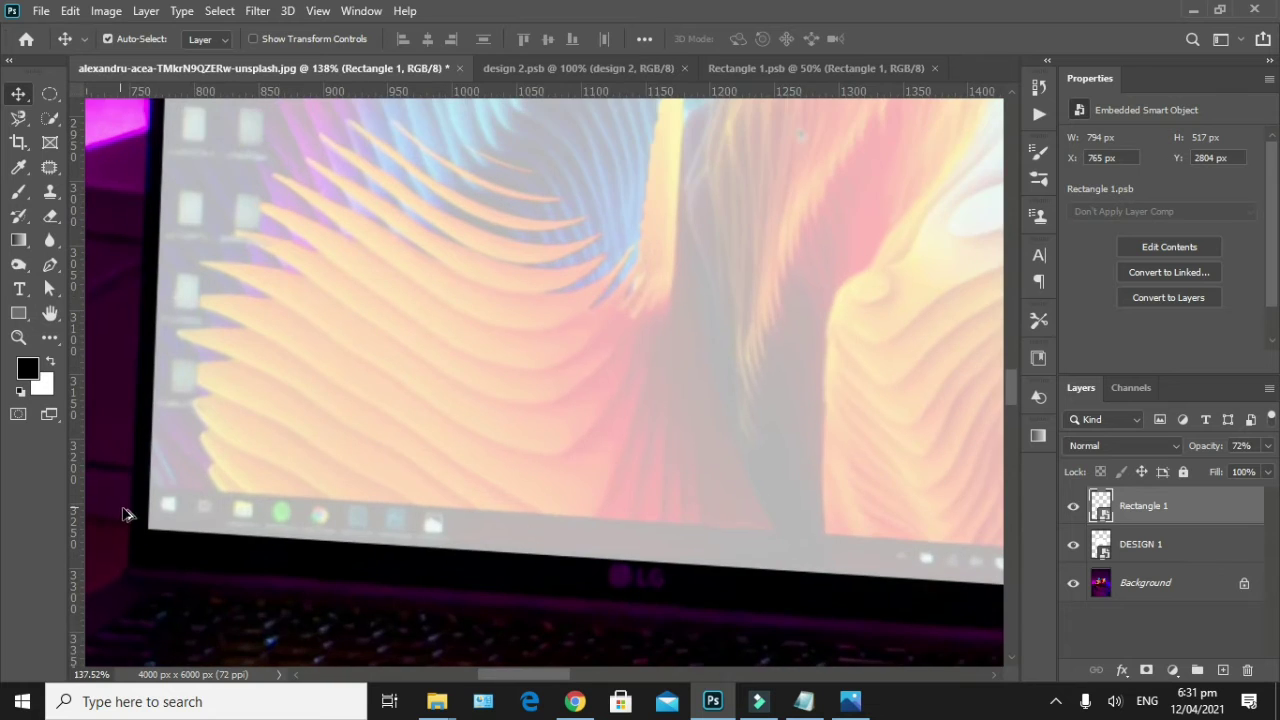
pyautogui.scroll(1, 128, 514)
# Start a new Free Transform on the laptop-screen placeholder.
pyautogui.scroll(-2, 193, 461)
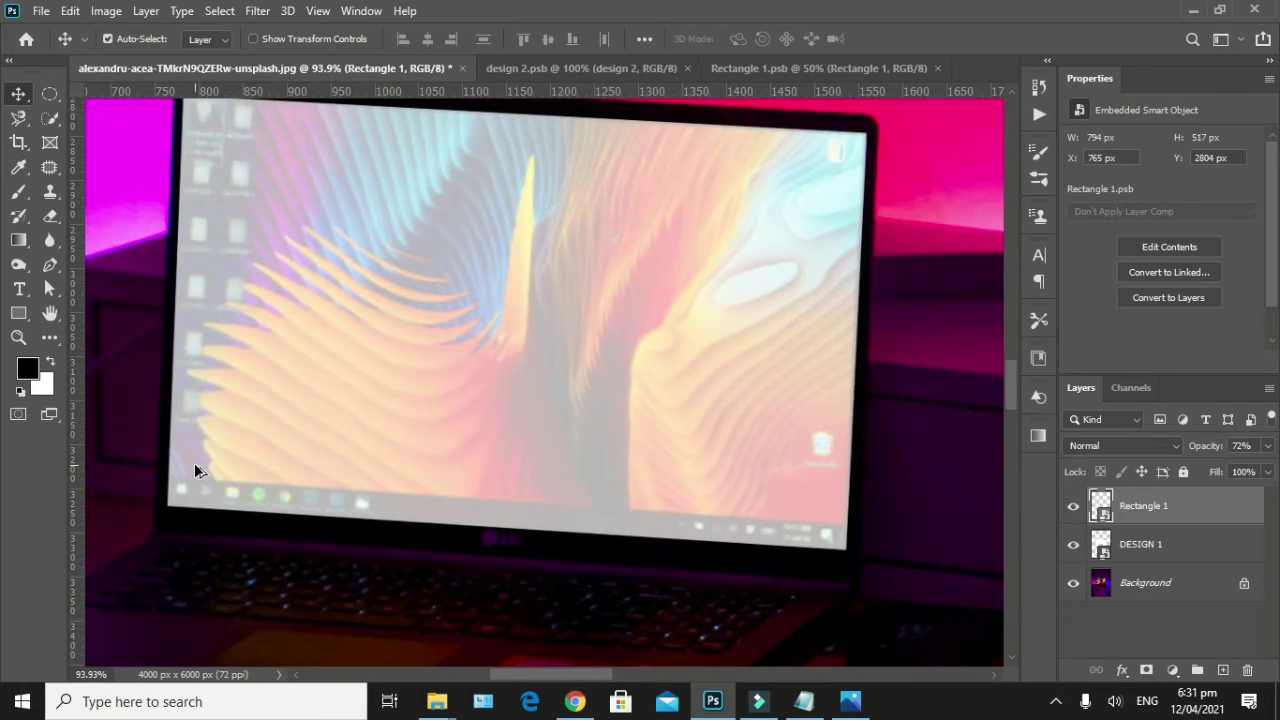
pyautogui.scroll(2, 397, 334)
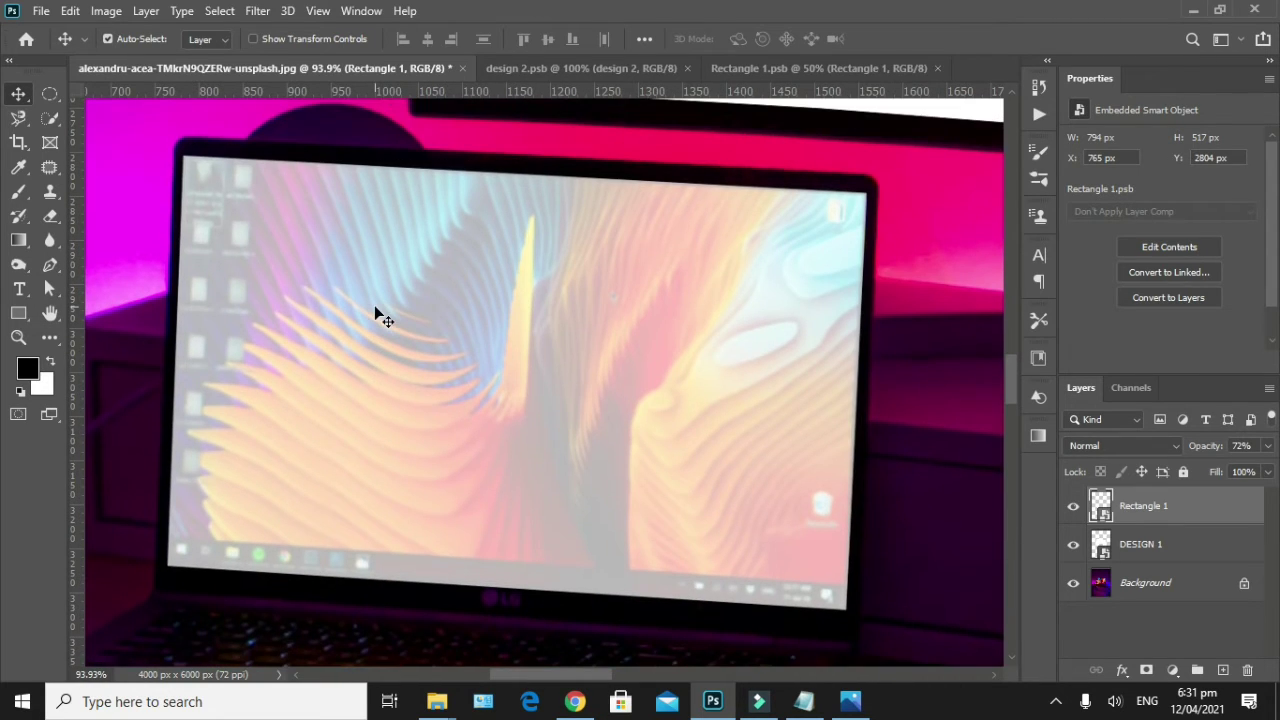
pyautogui.hotkey('ctrl', 't')
# Warp the placeholder's bottom edge to follow the laptop screen and apply the warp.
pyautogui.click(820, 38)
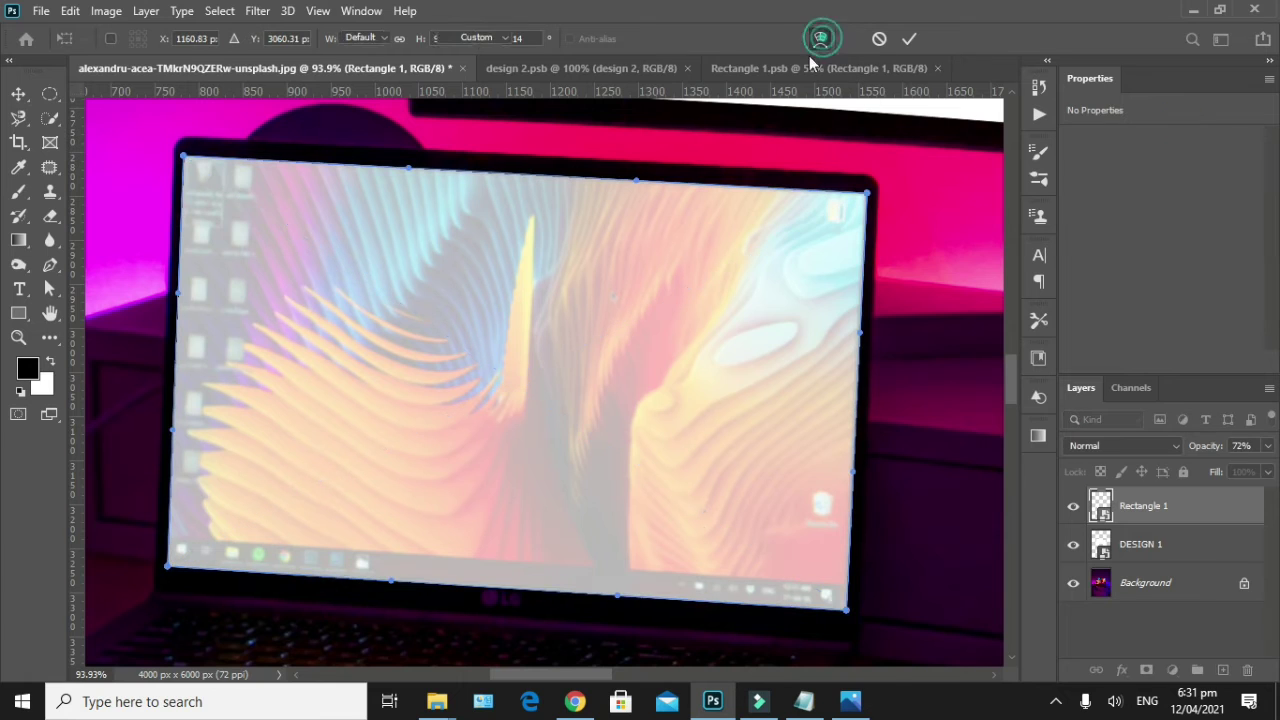
pyautogui.scroll(1, 537, 616)
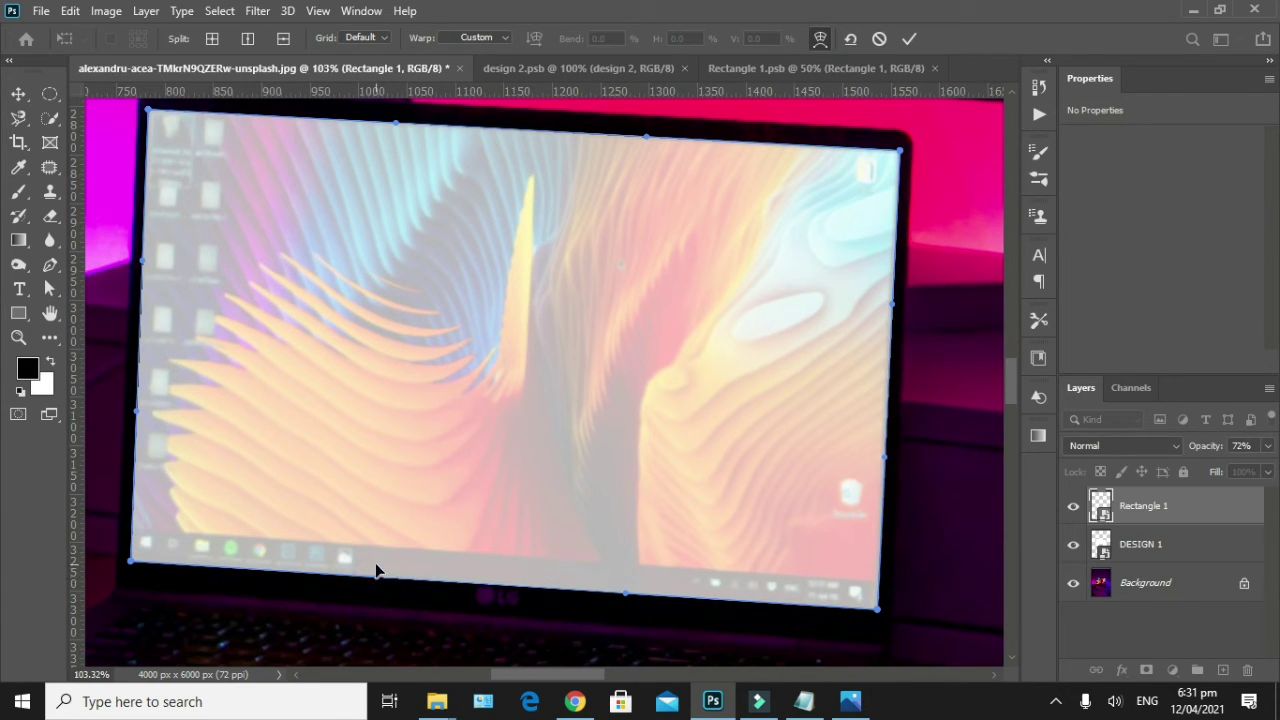
pyautogui.moveTo(378, 584); pyautogui.dragTo(380, 575)
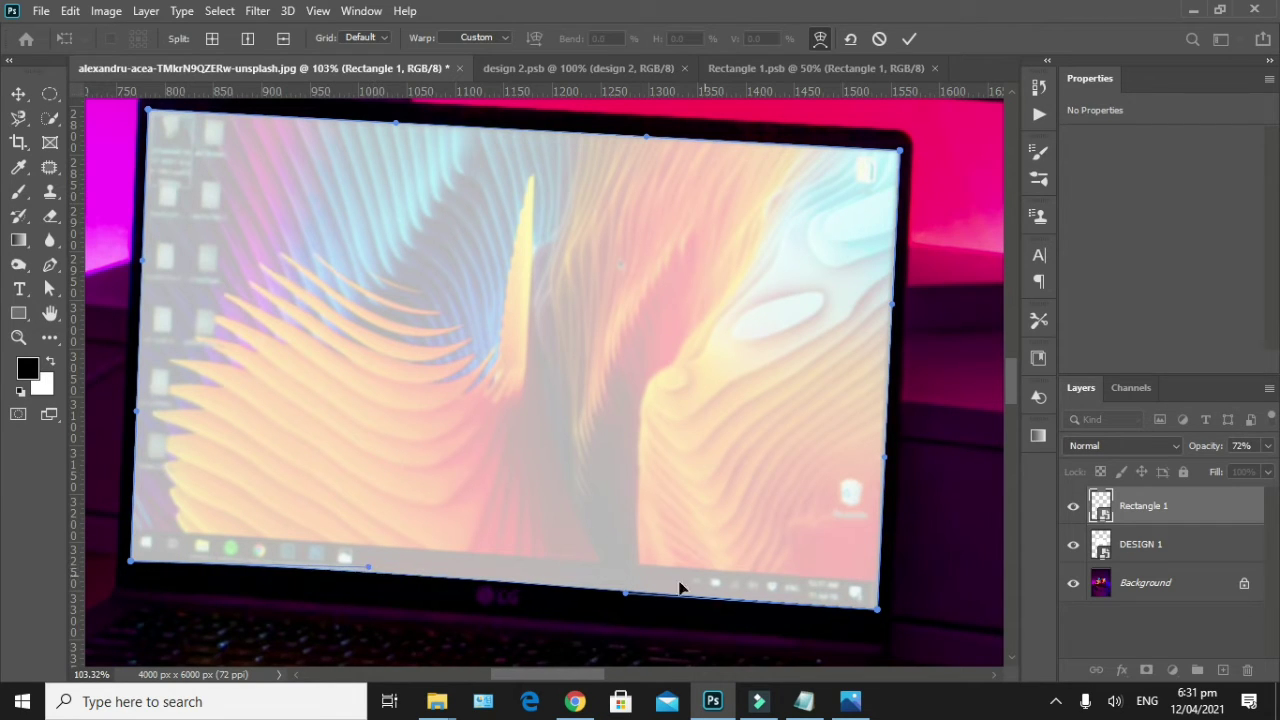
pyautogui.moveTo(623, 598); pyautogui.dragTo(618, 598)
pyautogui.scroll(2, 263, 418)
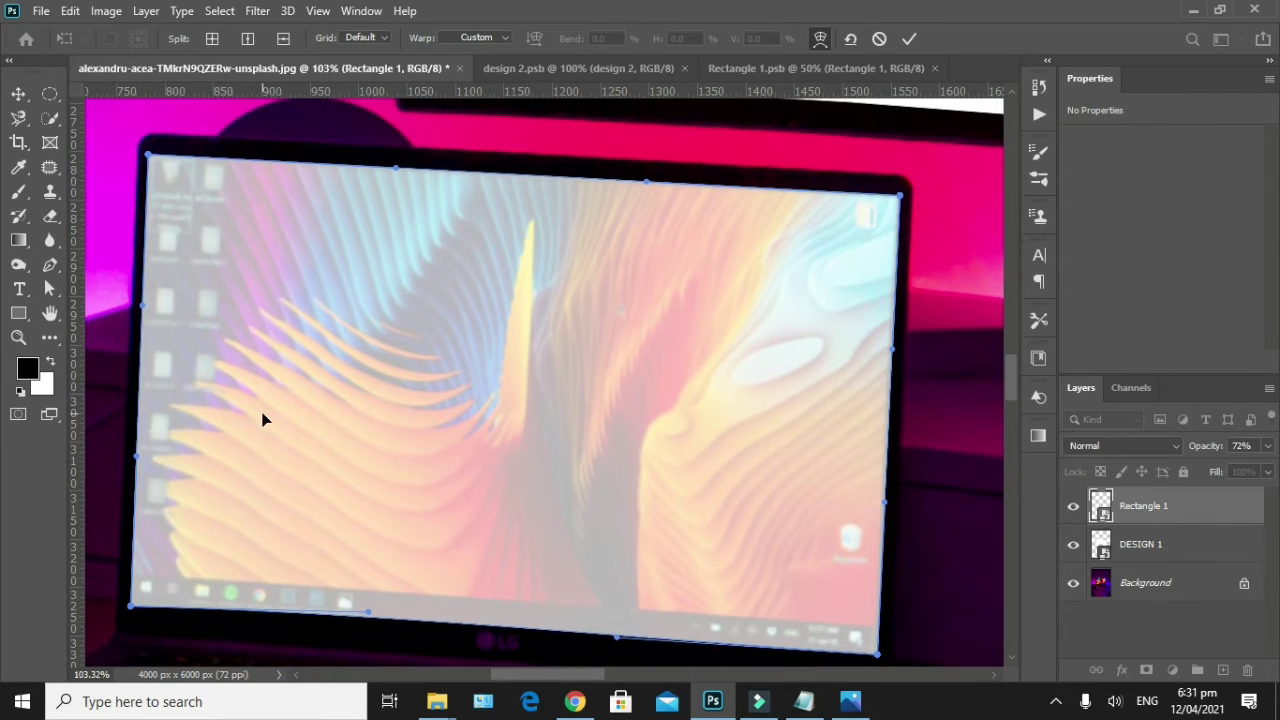
pyautogui.press('Return')
# Set Rectangle 1's opacity back to 100%.
pyautogui.scroll(-1, 385, 446)
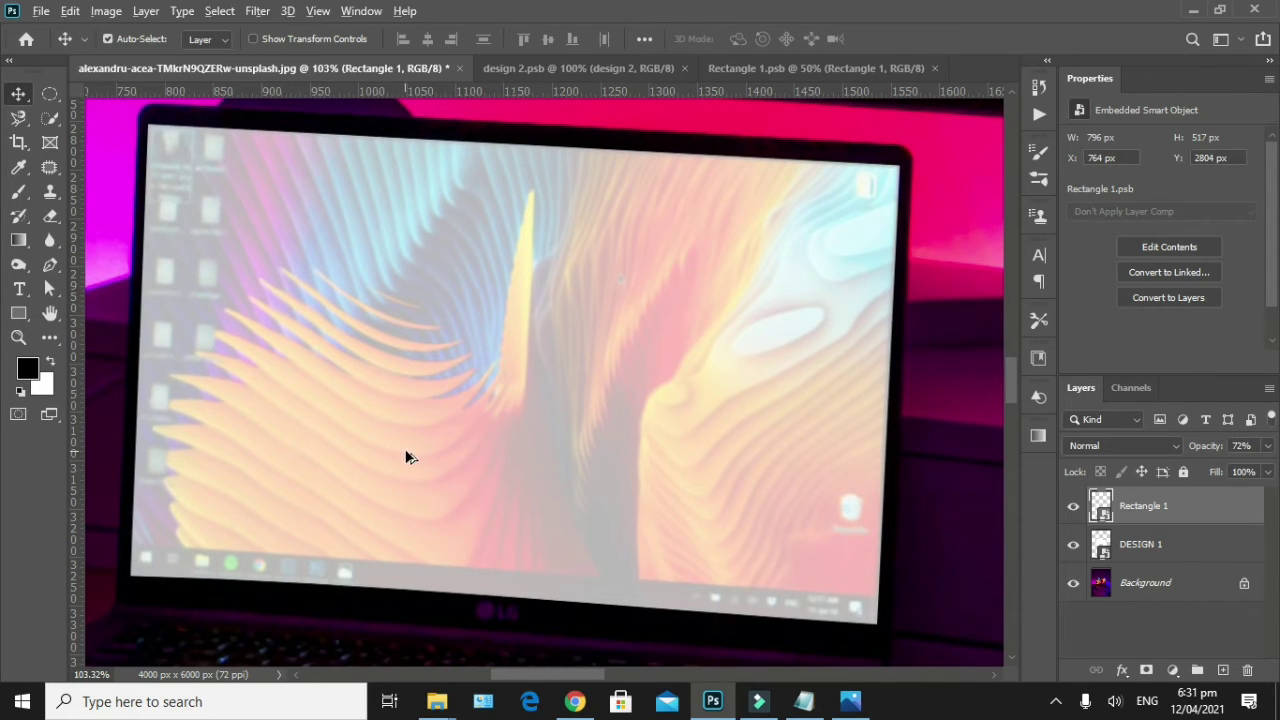
pyautogui.scroll(-2, 406, 451)
pyautogui.moveTo(1268, 446); pyautogui.dragTo(1278, 478)
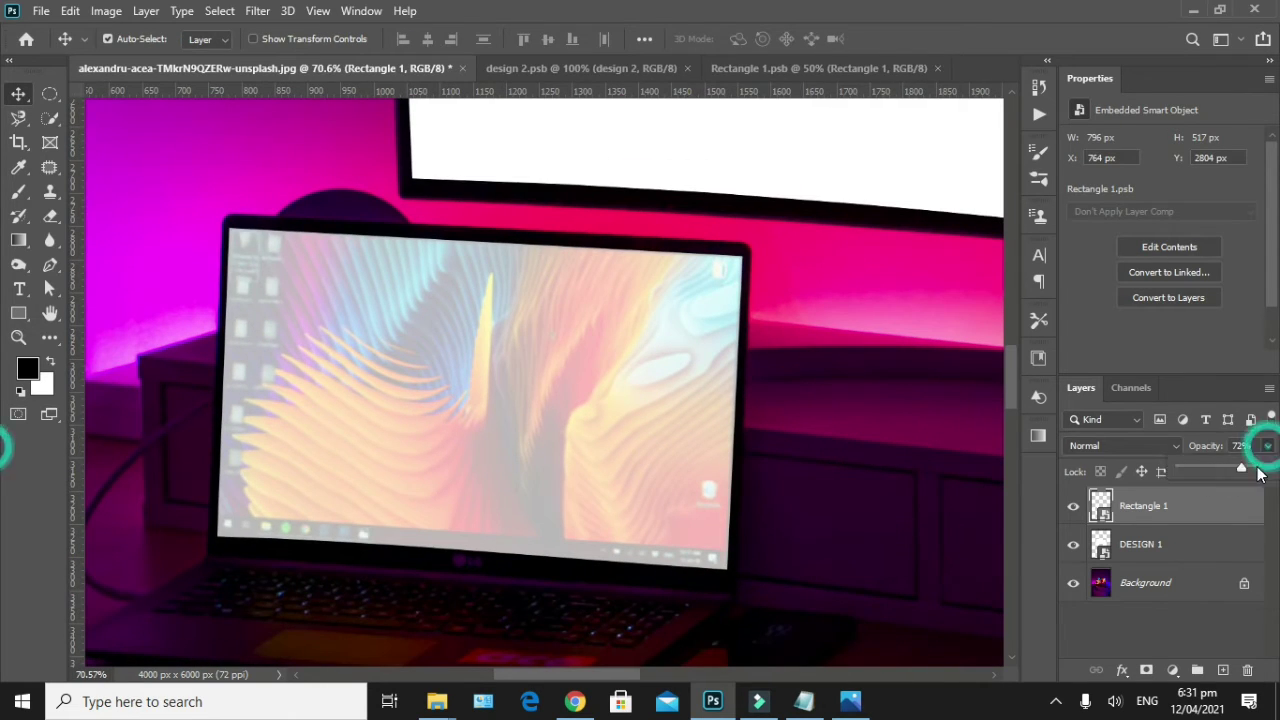
# Add a white layer mask to Rectangle 1 and switch to the Brush tool.
pyautogui.click(22, 103)
pyautogui.click(1146, 672)
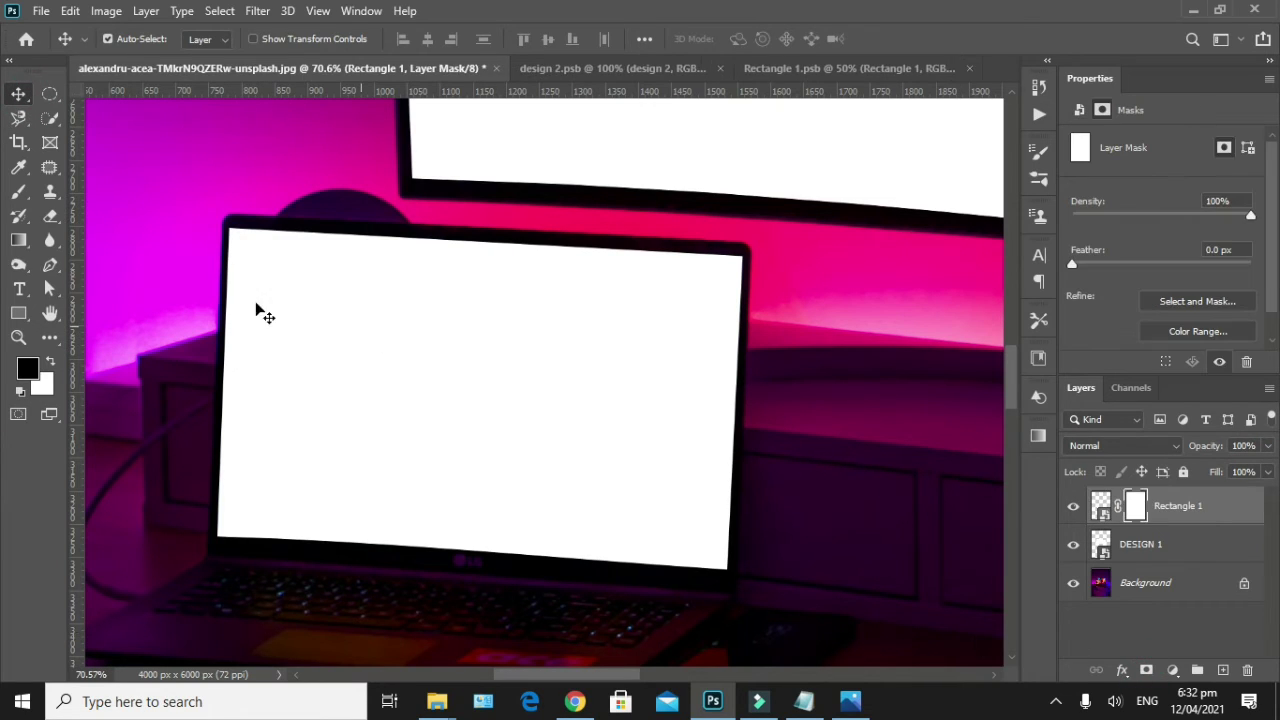
pyautogui.click(18, 191)
pyautogui.scroll(3, 714, 271)
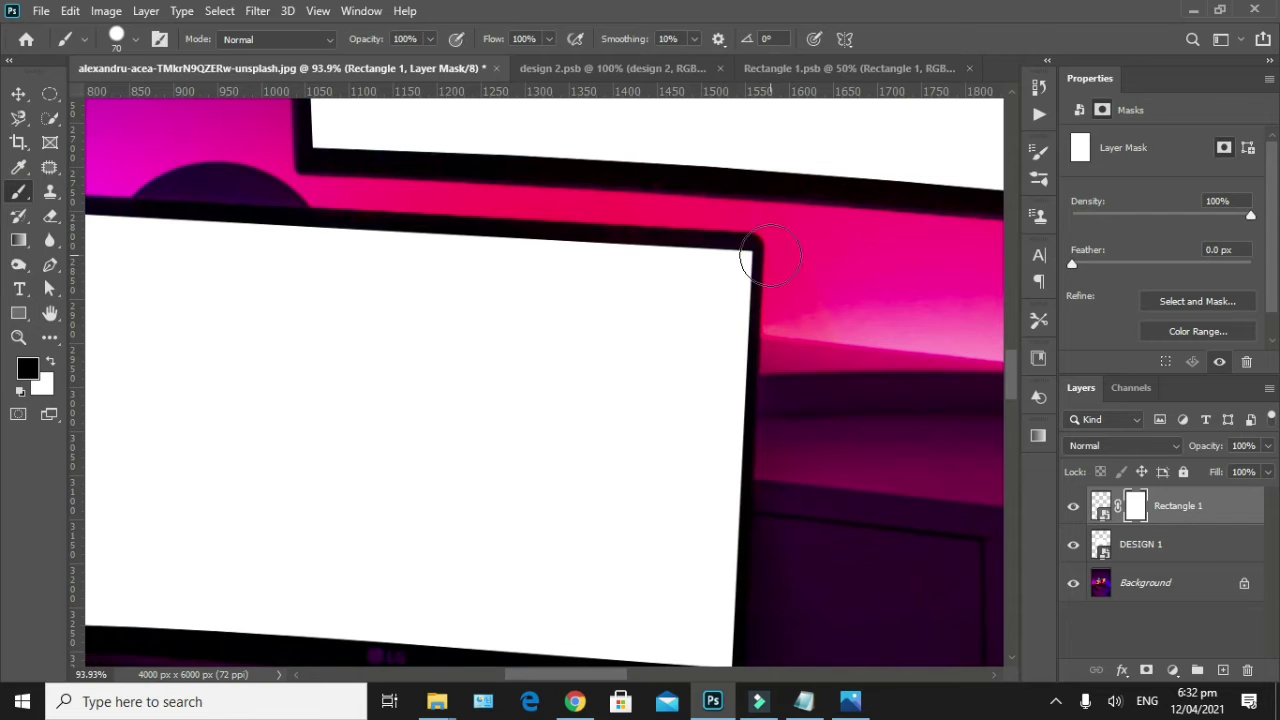
pyautogui.scroll(1, 764, 251)
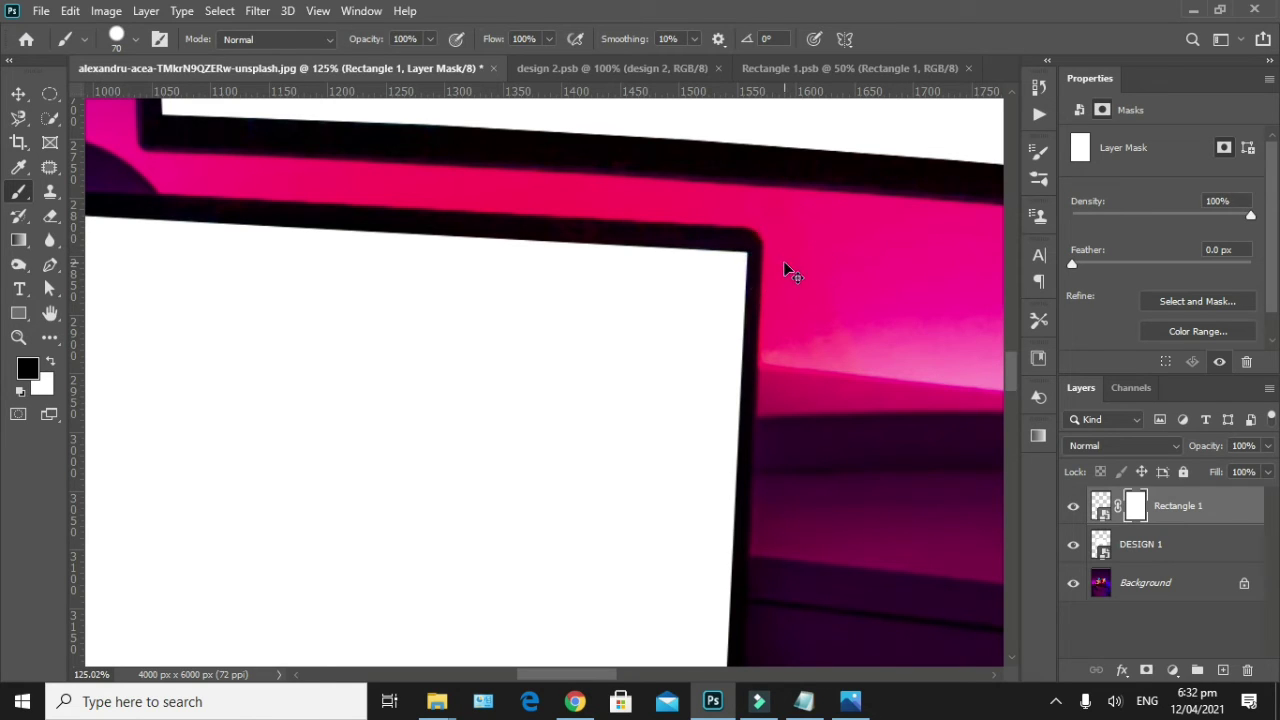
pyautogui.scroll(2, 785, 270)
pyautogui.scroll(2, 786, 250)
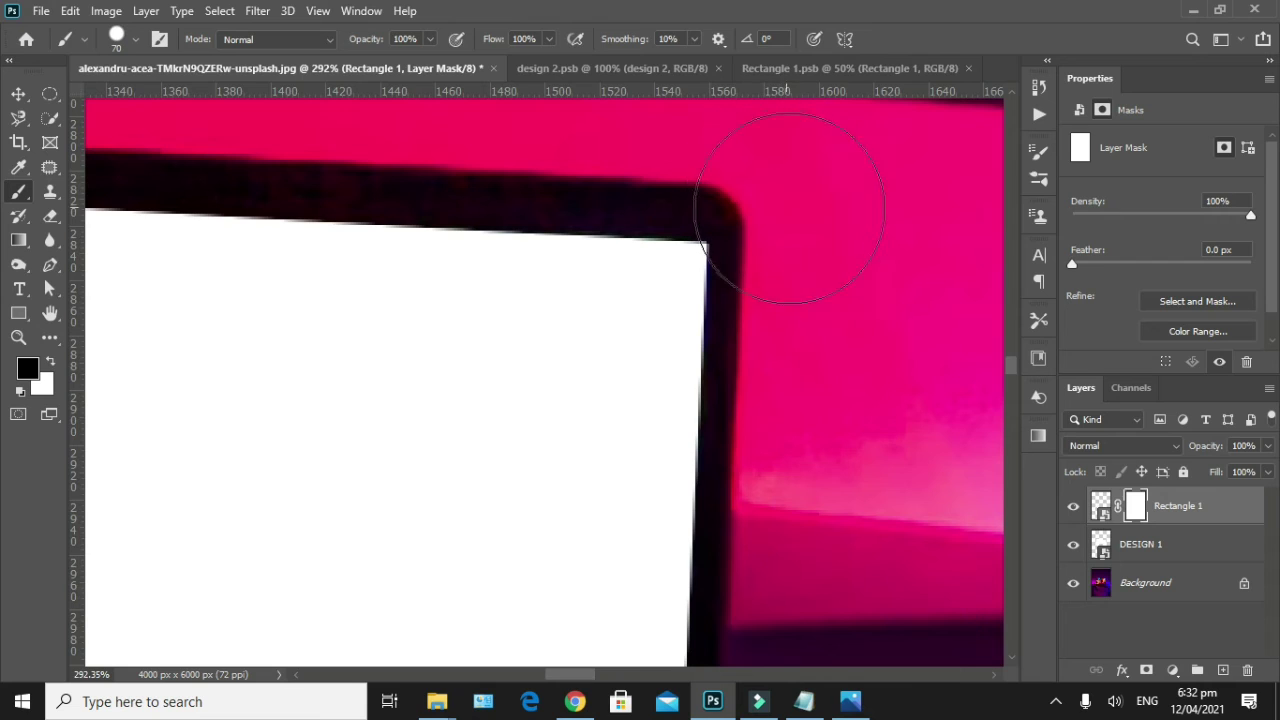
# Reduce the brush size to 35 and inspect the mask edges around the laptop screen.
pyautogui.press('[')
pyautogui.press('[')
pyautogui.press('[')
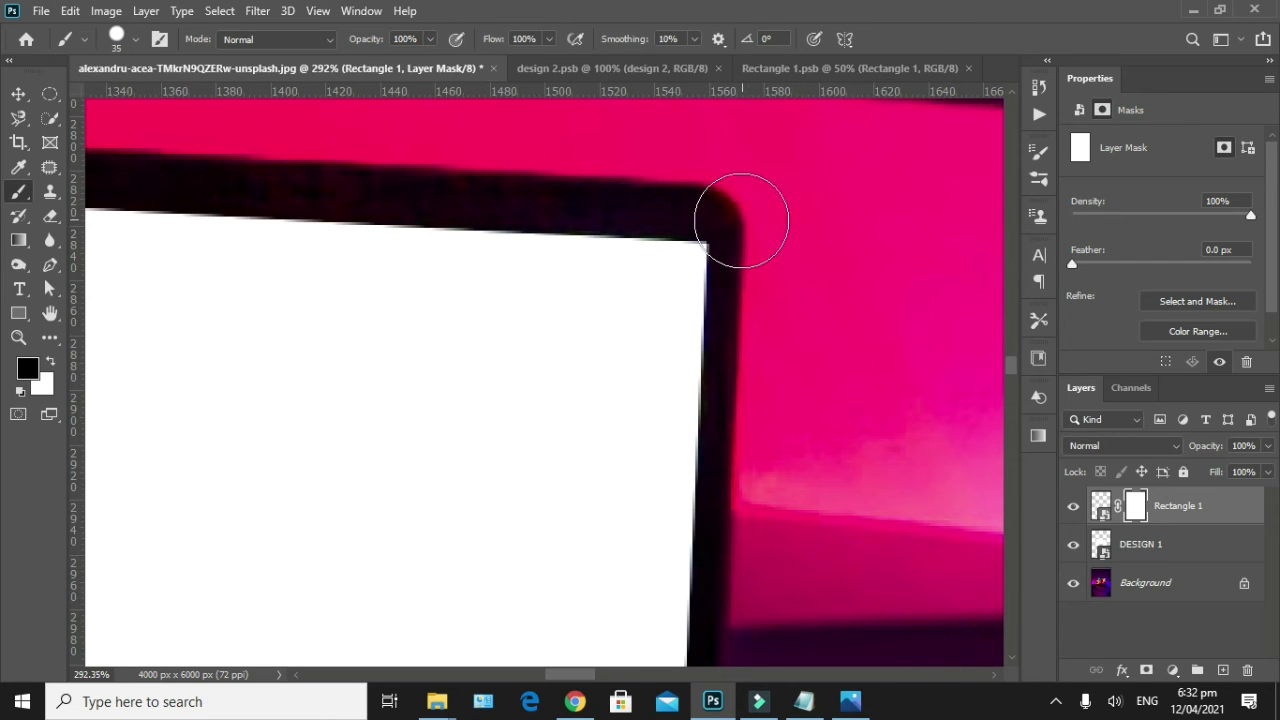
pyautogui.scroll(-2, 722, 372)
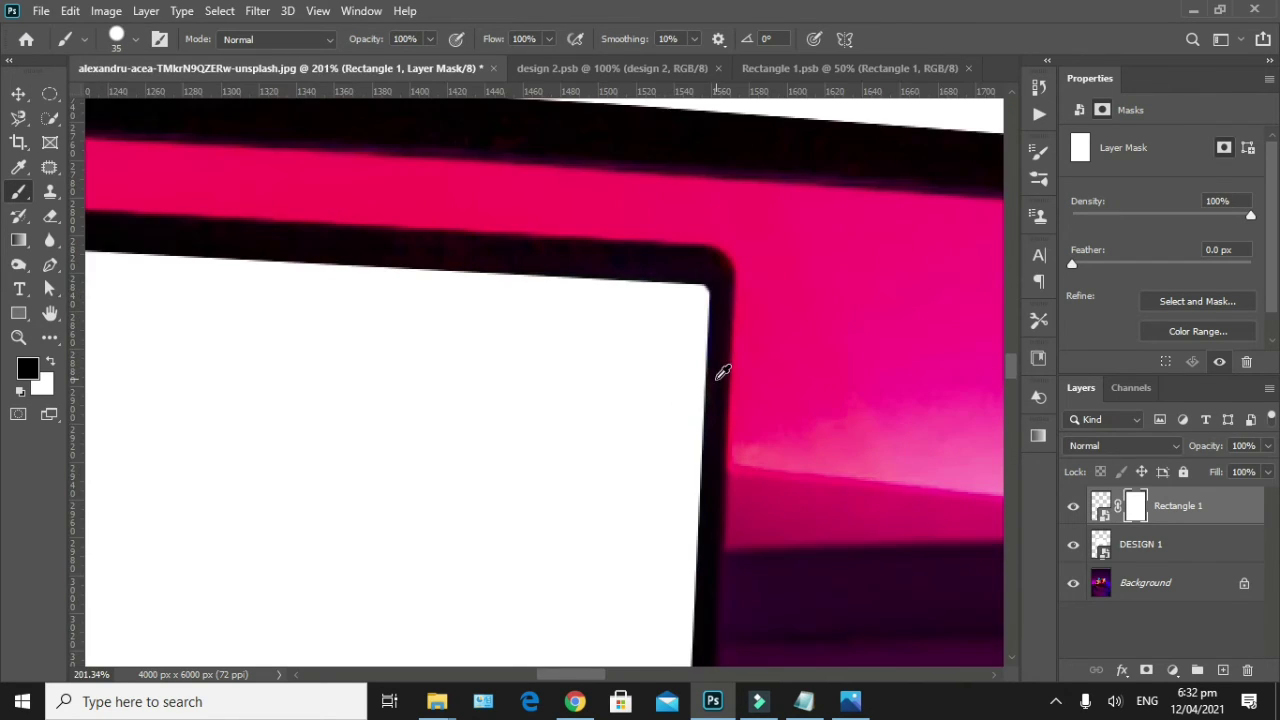
pyautogui.scroll(-2, 443, 429)
pyautogui.hscroll(-3, 429, 229)
pyautogui.hscroll(-1, 450, 255)
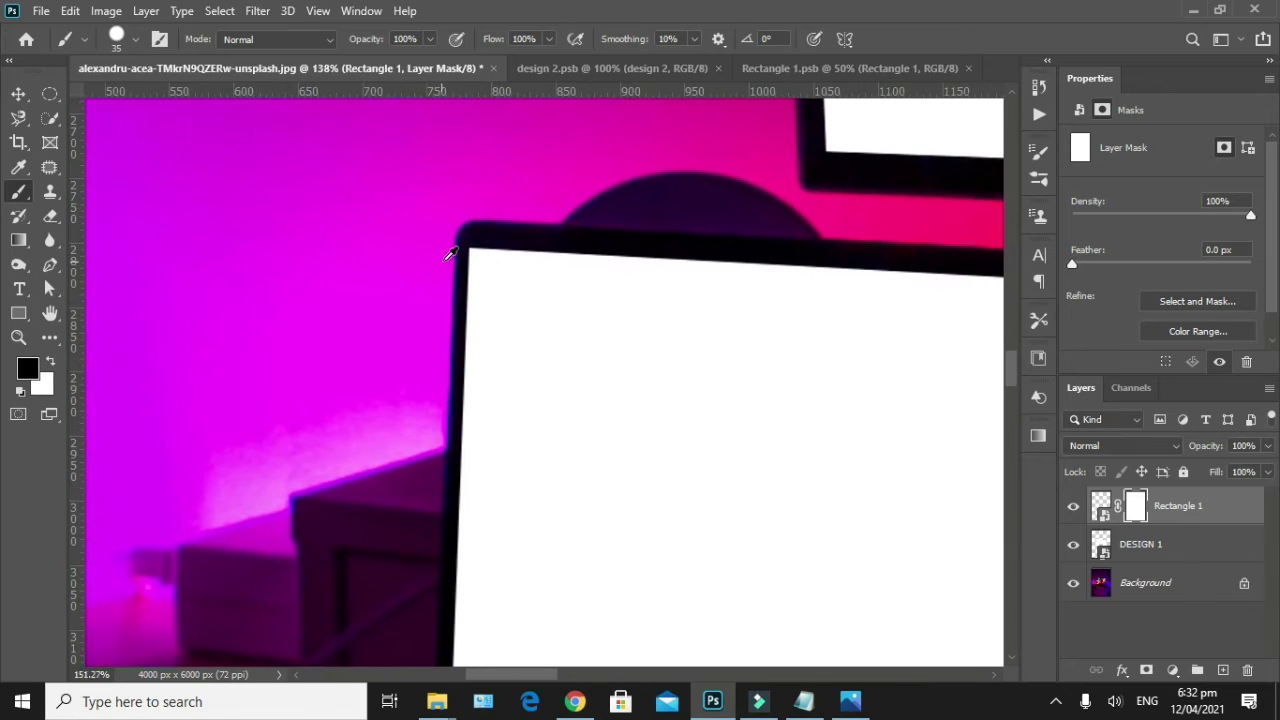
pyautogui.scroll(3, 450, 255)
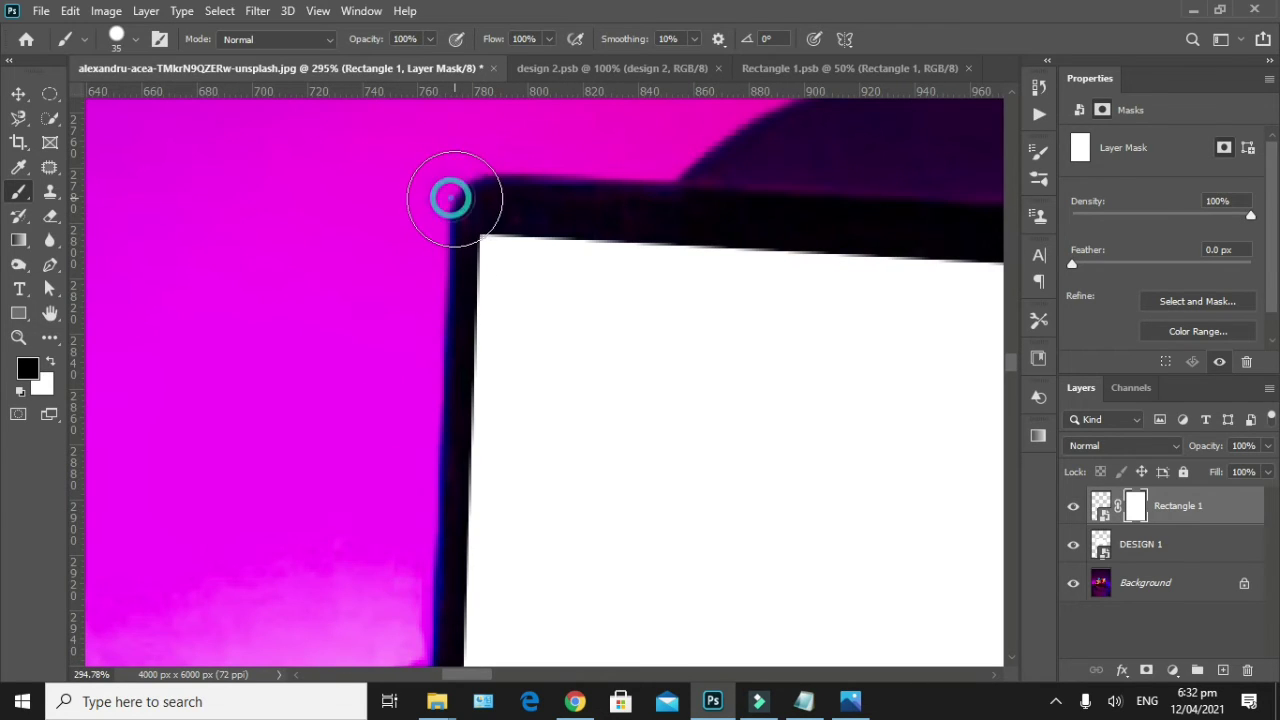
pyautogui.scroll(-3, 491, 366)
pyautogui.moveTo(589, 451); pyautogui.dragTo(544, 118)
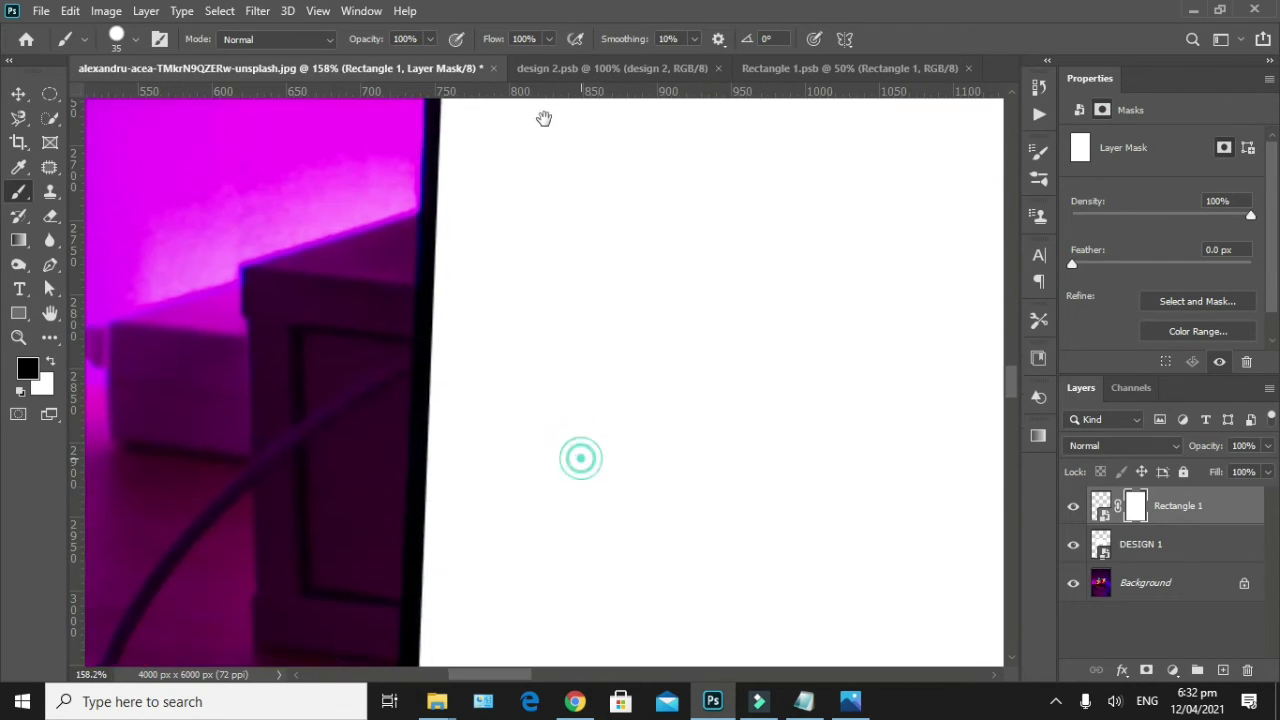
pyautogui.scroll(-2, 497, 360)
pyautogui.scroll(2, 366, 386)
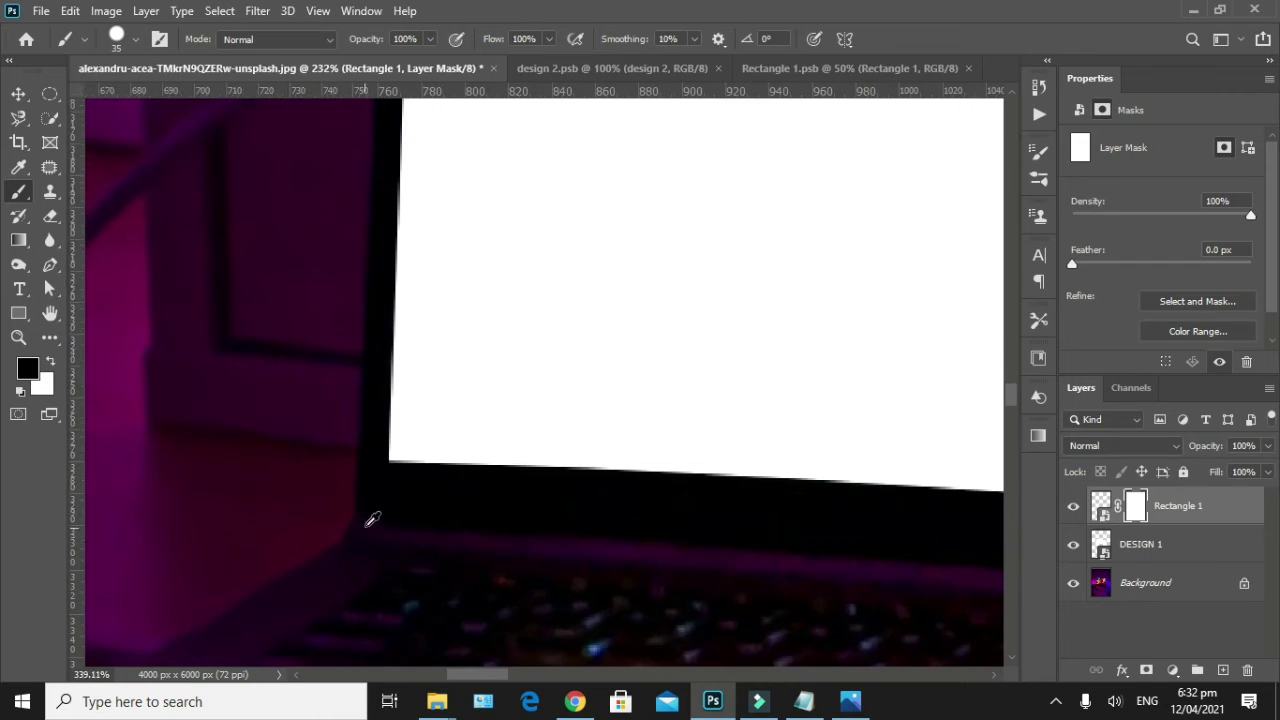
pyautogui.scroll(1, 371, 519)
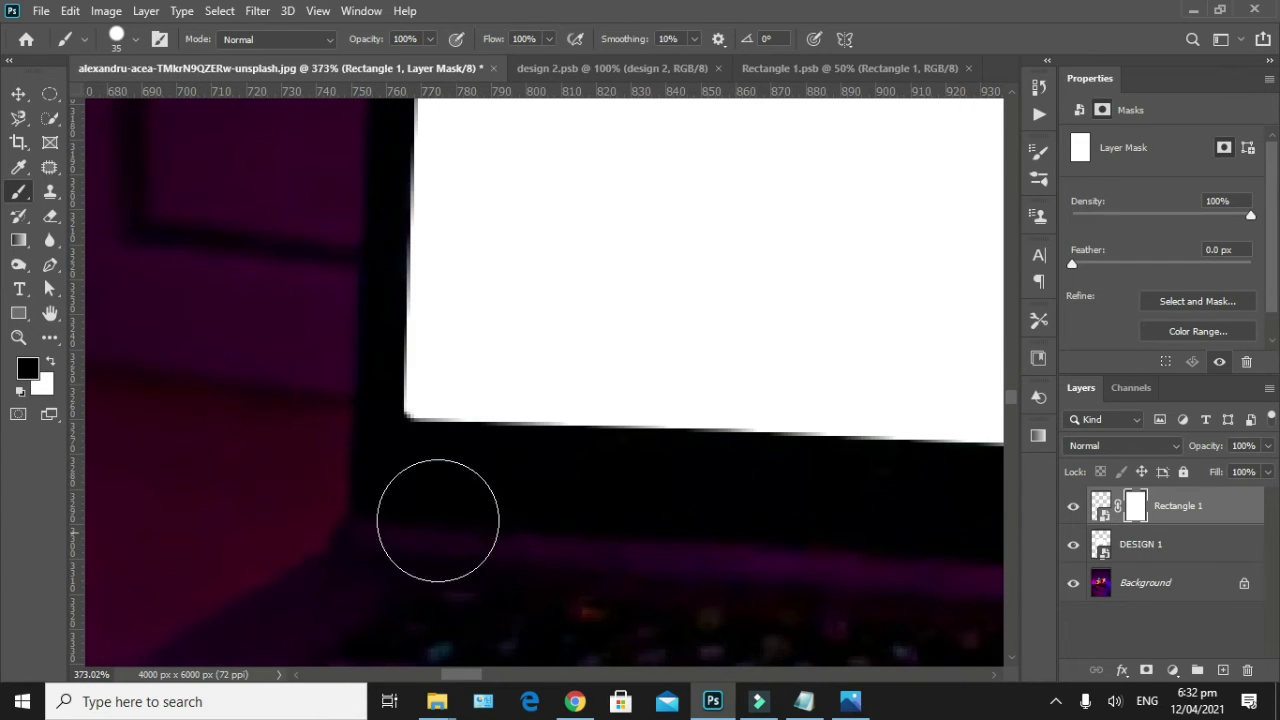
pyautogui.scroll(-2, 438, 520)
pyautogui.scroll(-3, 451, 509)
pyautogui.hscroll(5, 680, 560)
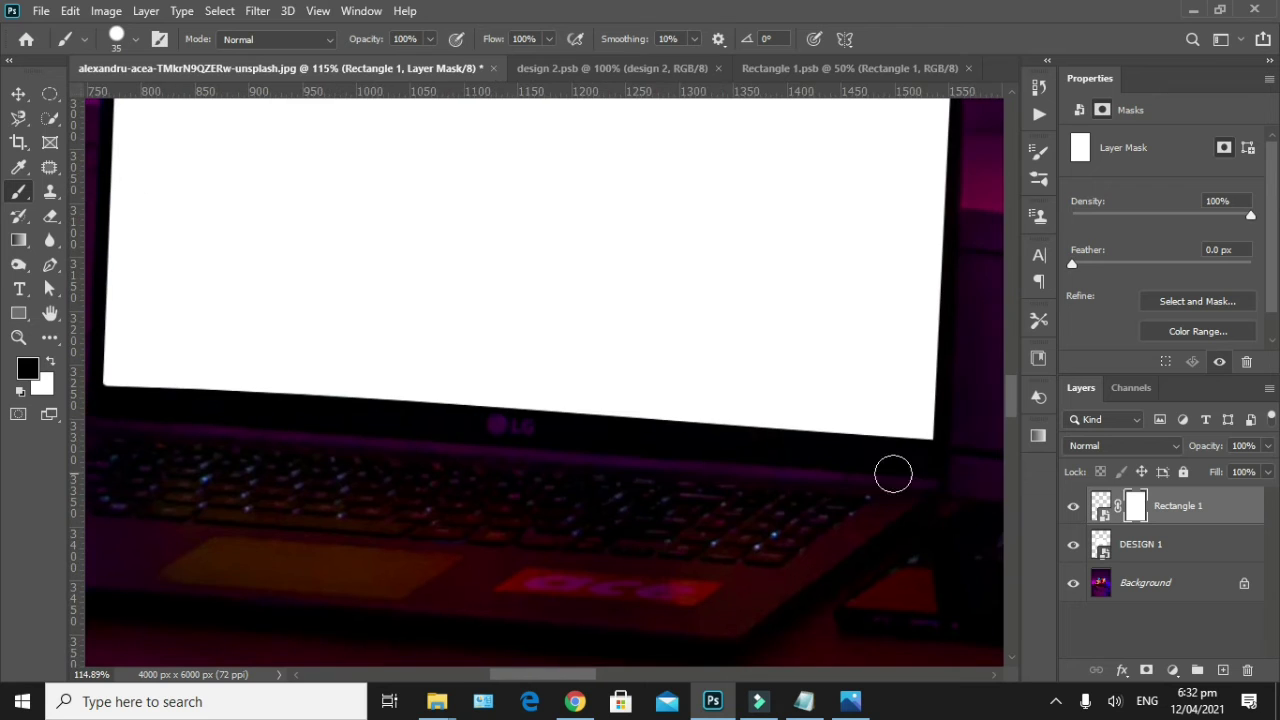
pyautogui.scroll(2, 951, 457)
pyautogui.scroll(1, 943, 451)
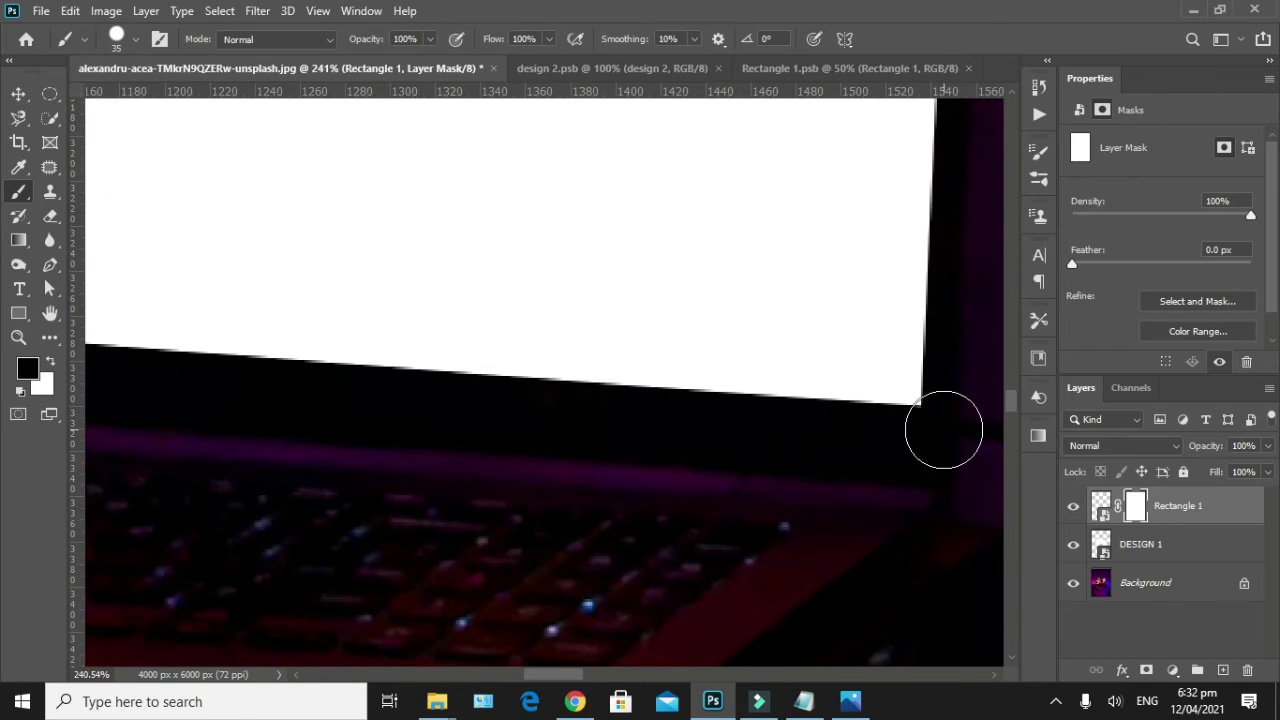
pyautogui.scroll(-3, 792, 478)
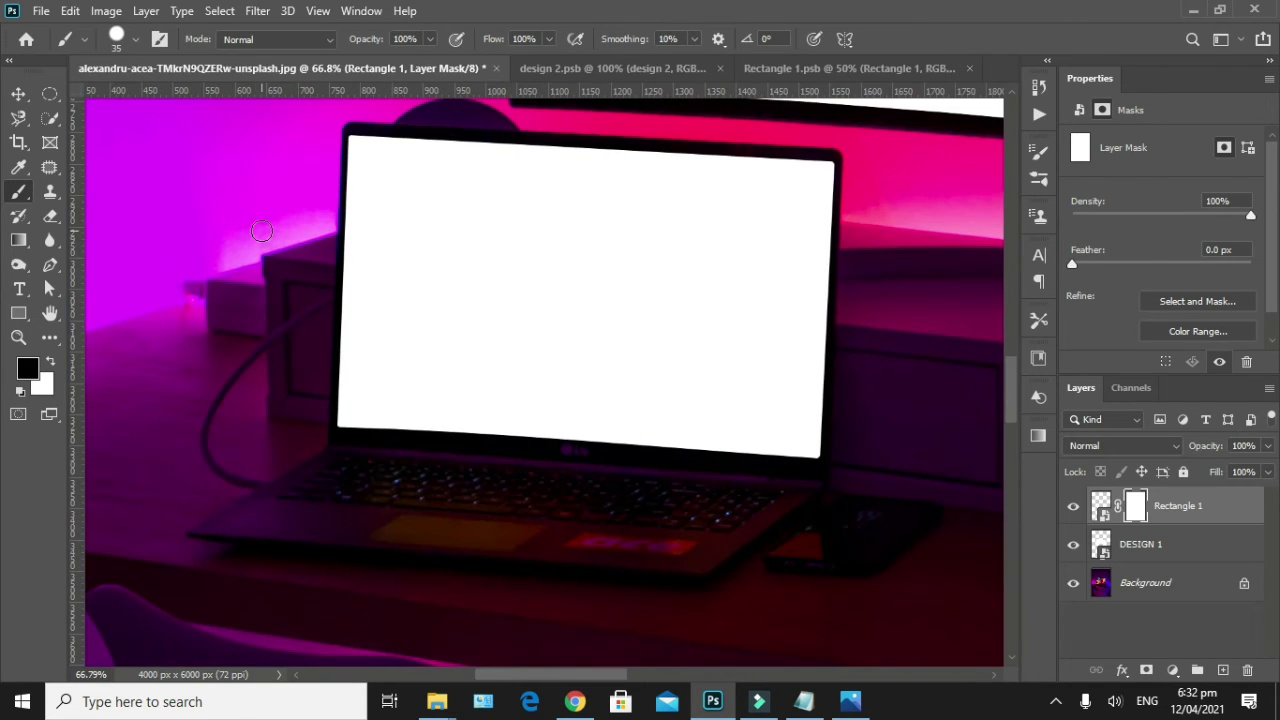
# With the Move tool active, rename the Rectangle 1 layer to DESIGN 2.
pyautogui.click(18, 93)
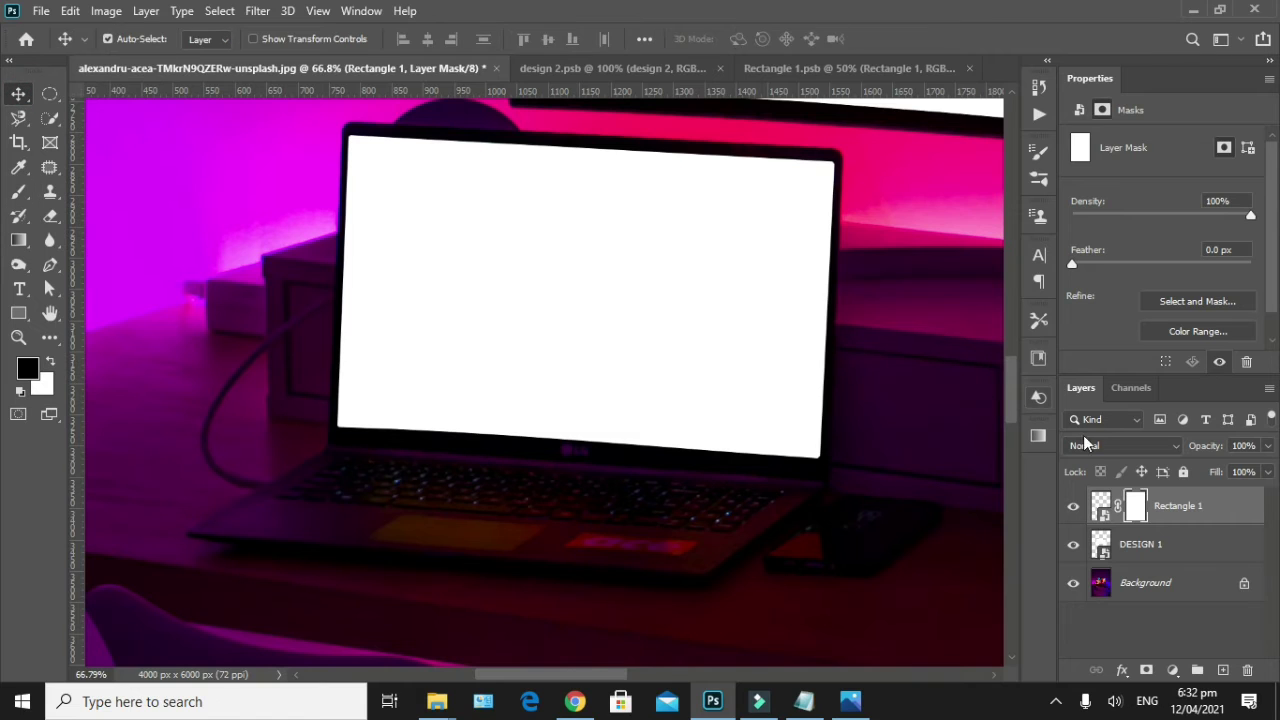
pyautogui.scroll(1, 884, 400)
pyautogui.scroll(1, 884, 400)
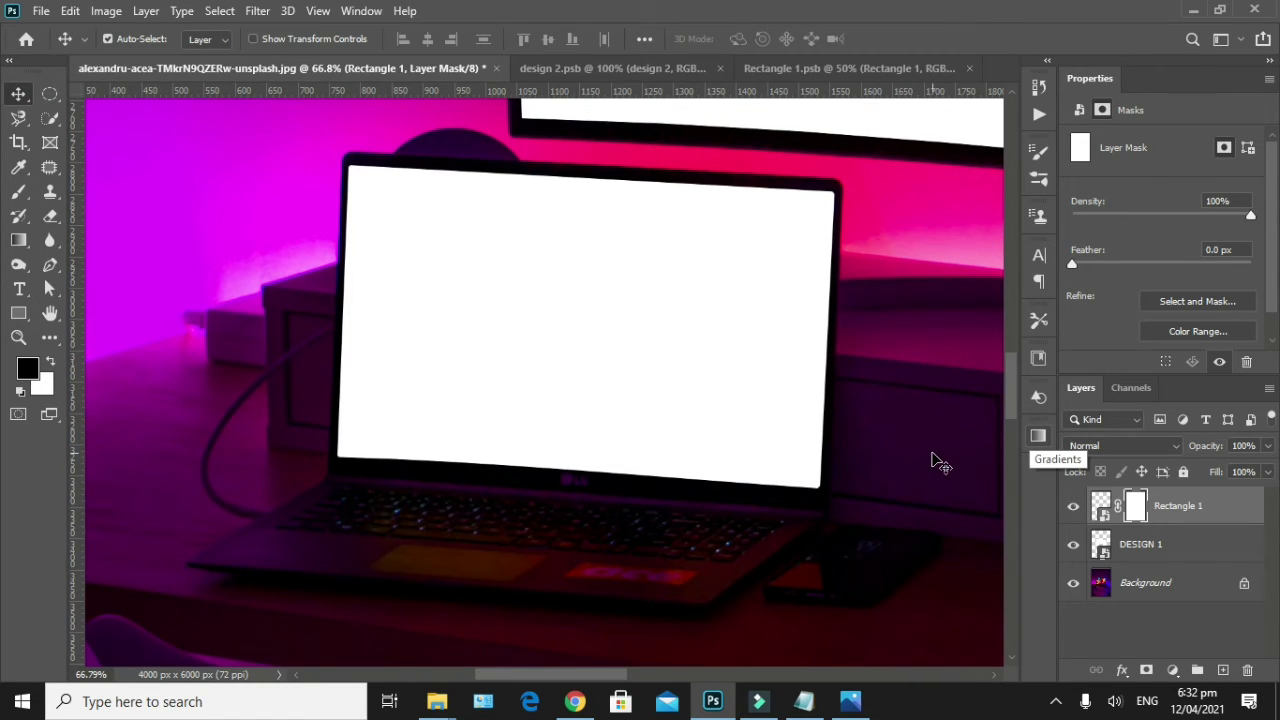
pyautogui.scroll(2, 880, 430)
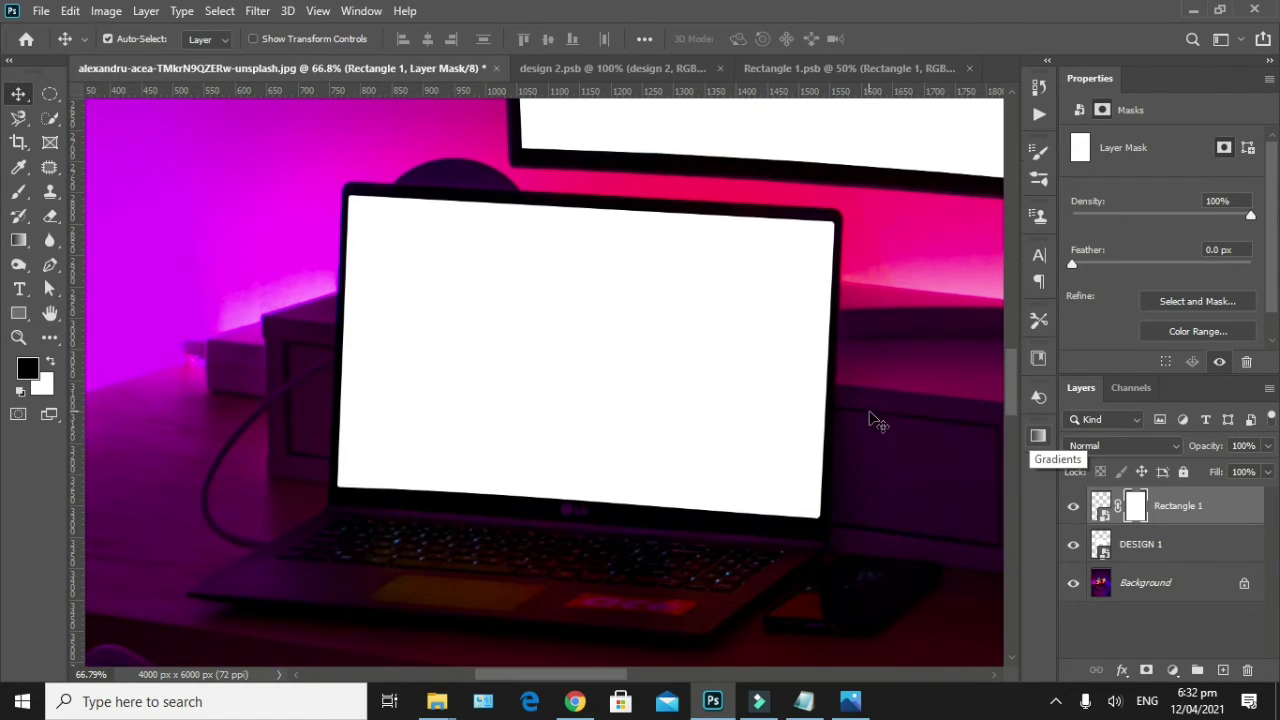
pyautogui.scroll(3, 871, 423)
pyautogui.doubleClick(1188, 507)
pyautogui.write('DESIGN 2')
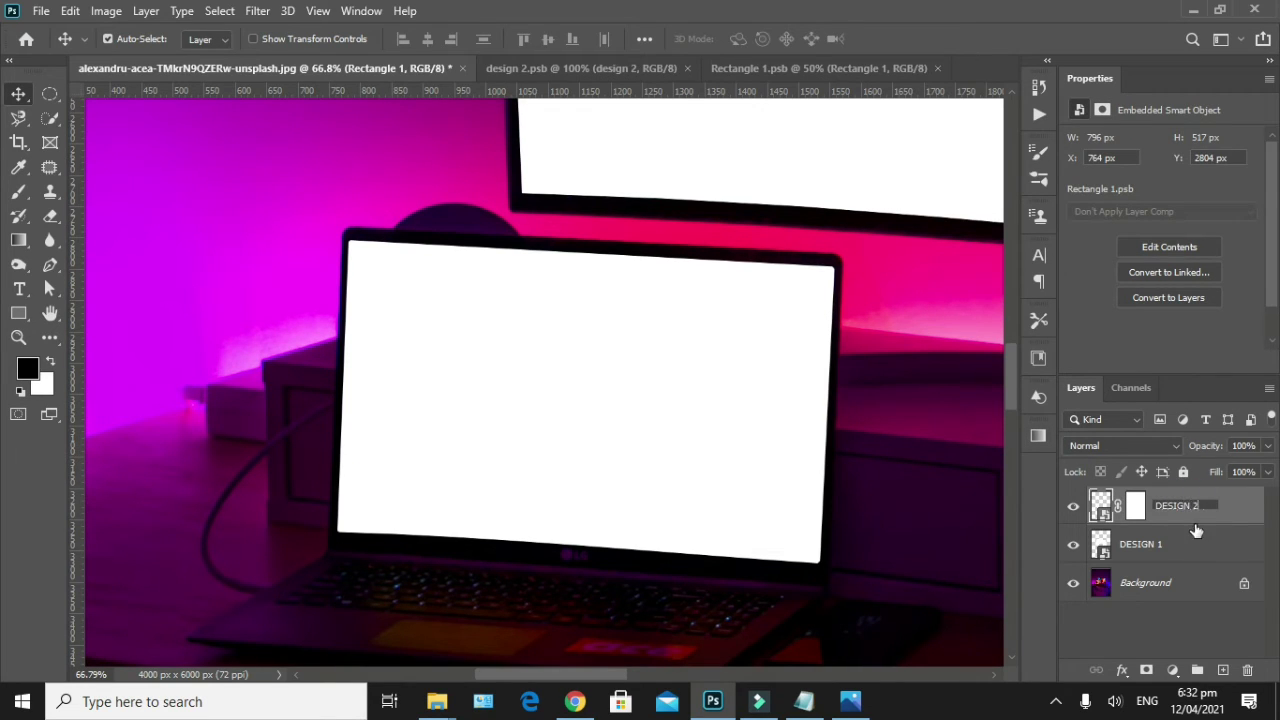
pyautogui.press('Return')
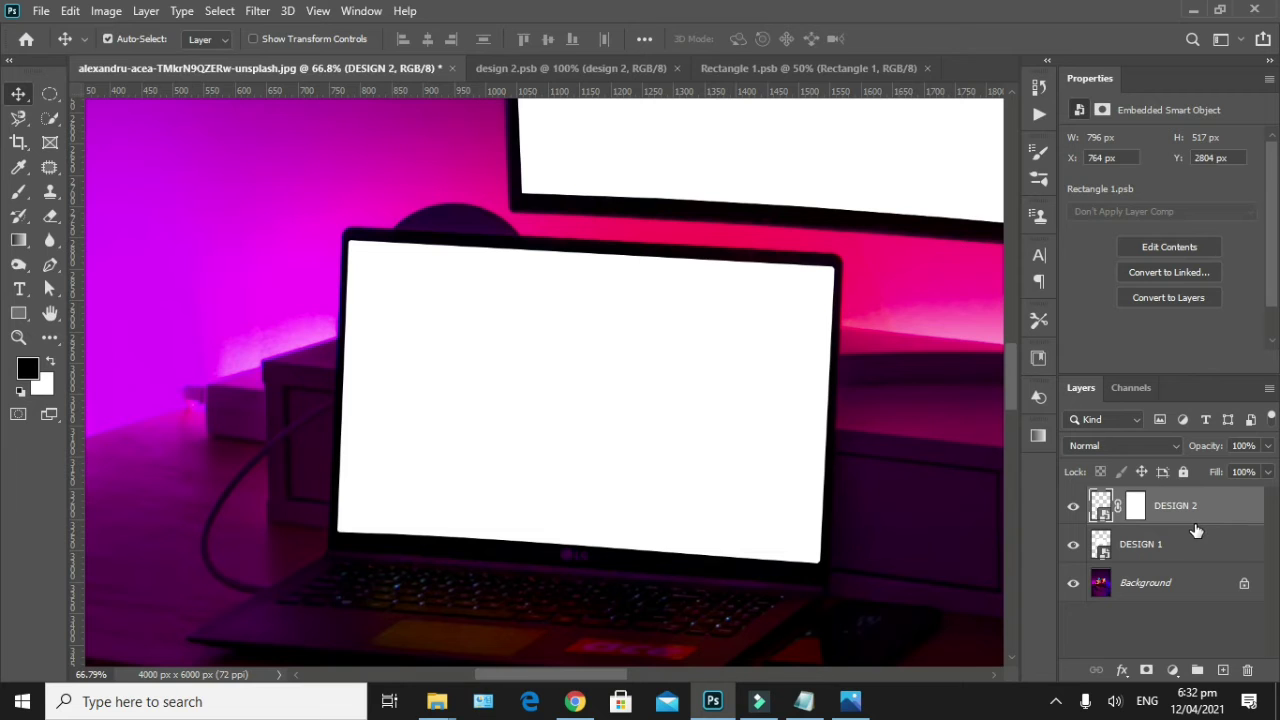
# Zoom out, pan over to the monitor, and deselect the DESIGN 2 layer.
pyautogui.scroll(-1, 880, 394)
pyautogui.scroll(-3, 880, 390)
pyautogui.scroll(-2, 877, 382)
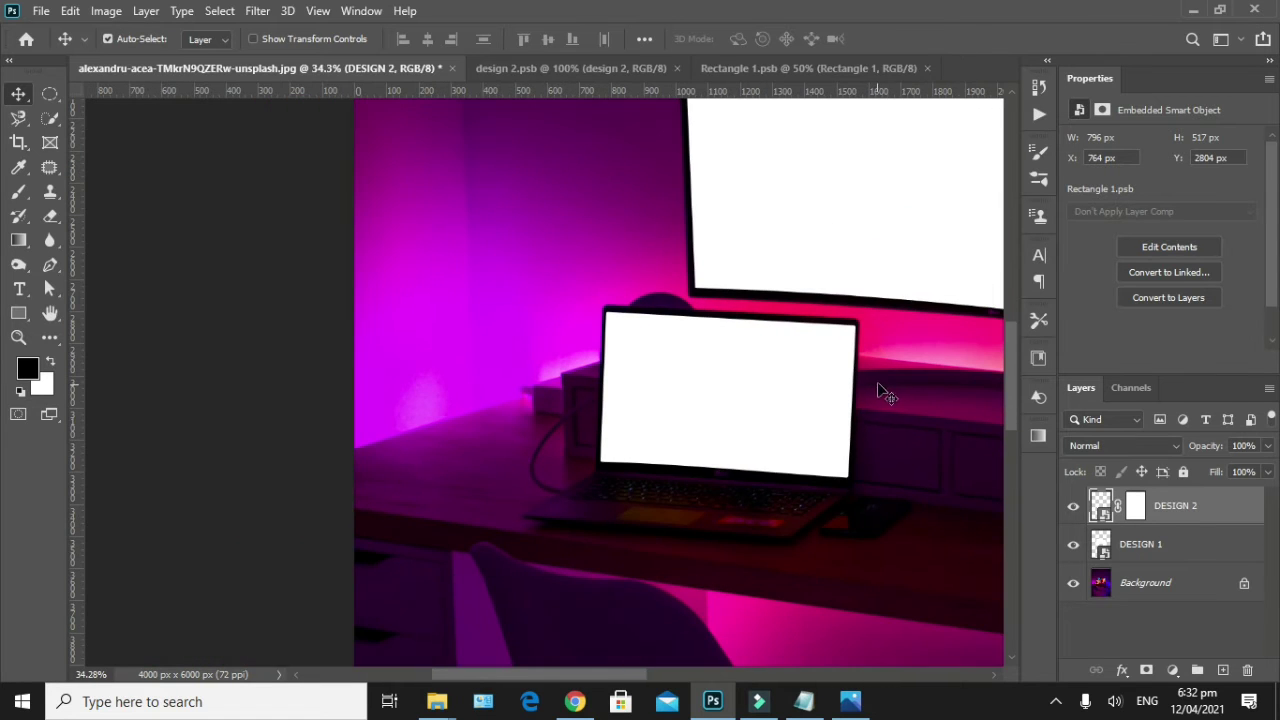
pyautogui.moveTo(877, 382); pyautogui.dragTo(571, 428)
pyautogui.scroll(-2, 651, 423)
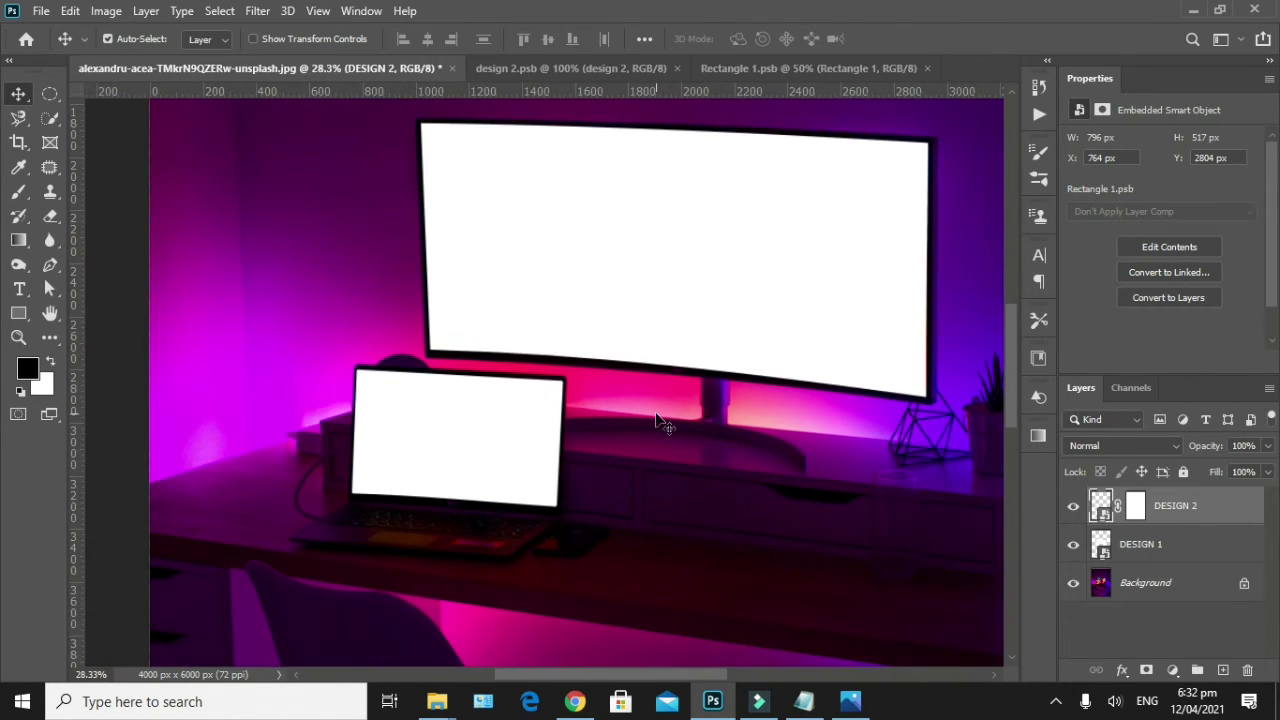
pyautogui.click(330, 230)
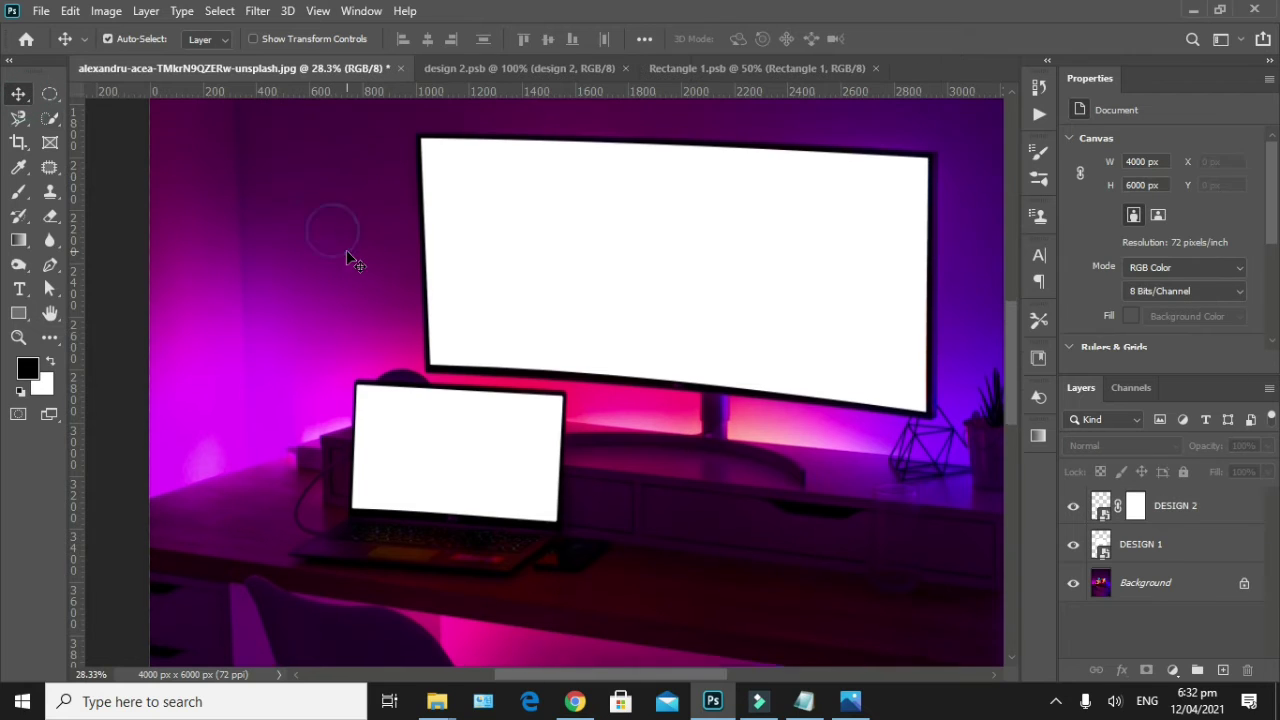
pyautogui.scroll(2, 600, 400)
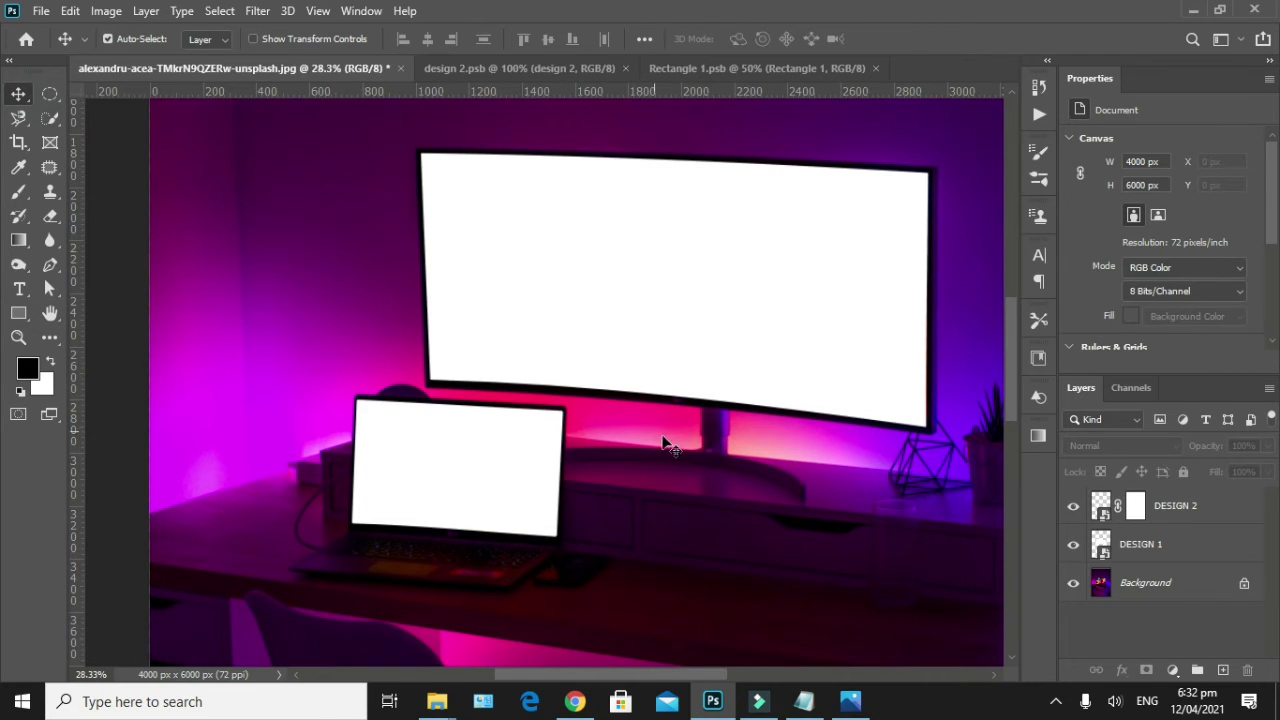
# Place the LEARN WITH ABDULREHMAN graphic in DESIGN 1 at 1944 × 1093 px, save, and close.
pyautogui.doubleClick(1101, 544)
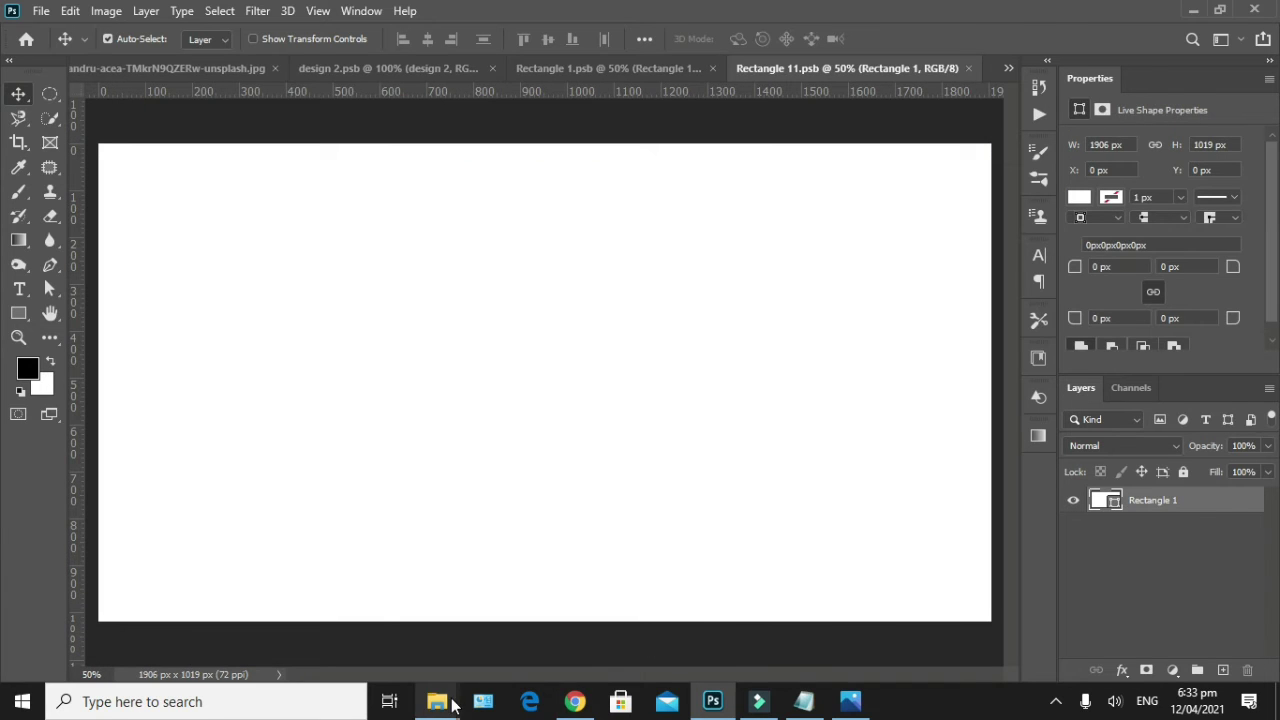
pyautogui.moveTo(437, 701)
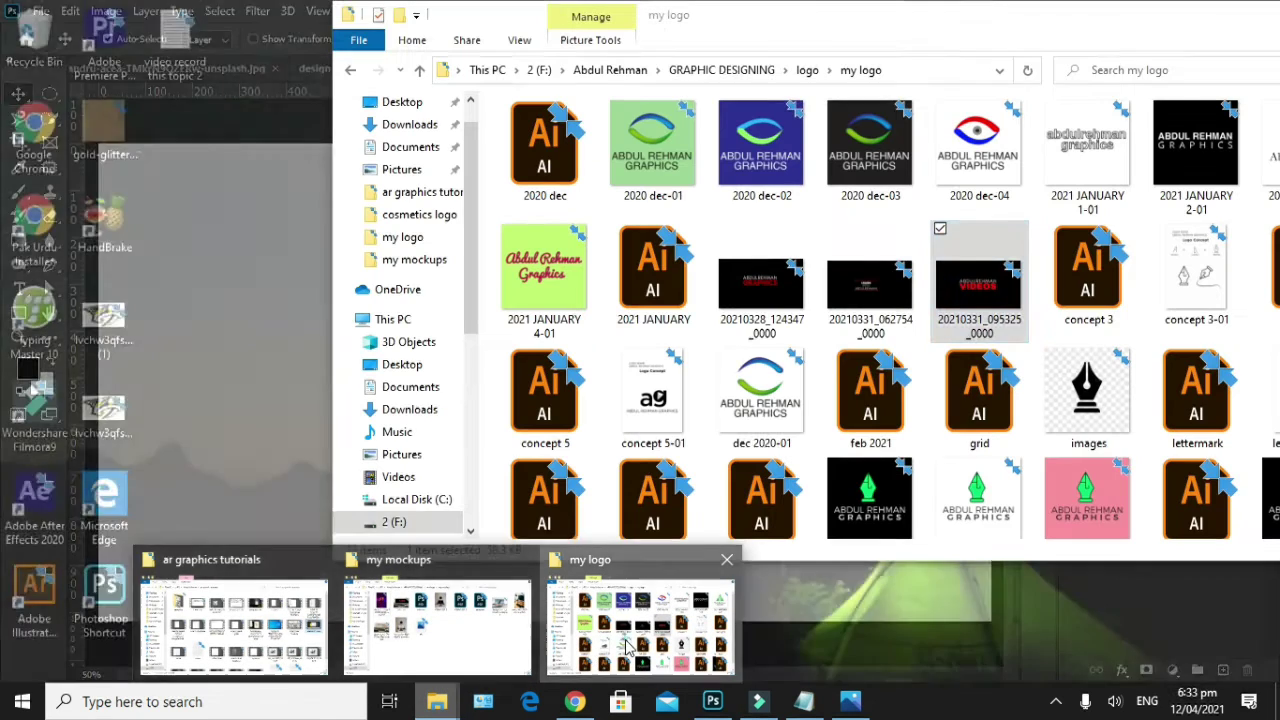
pyautogui.click(628, 647)
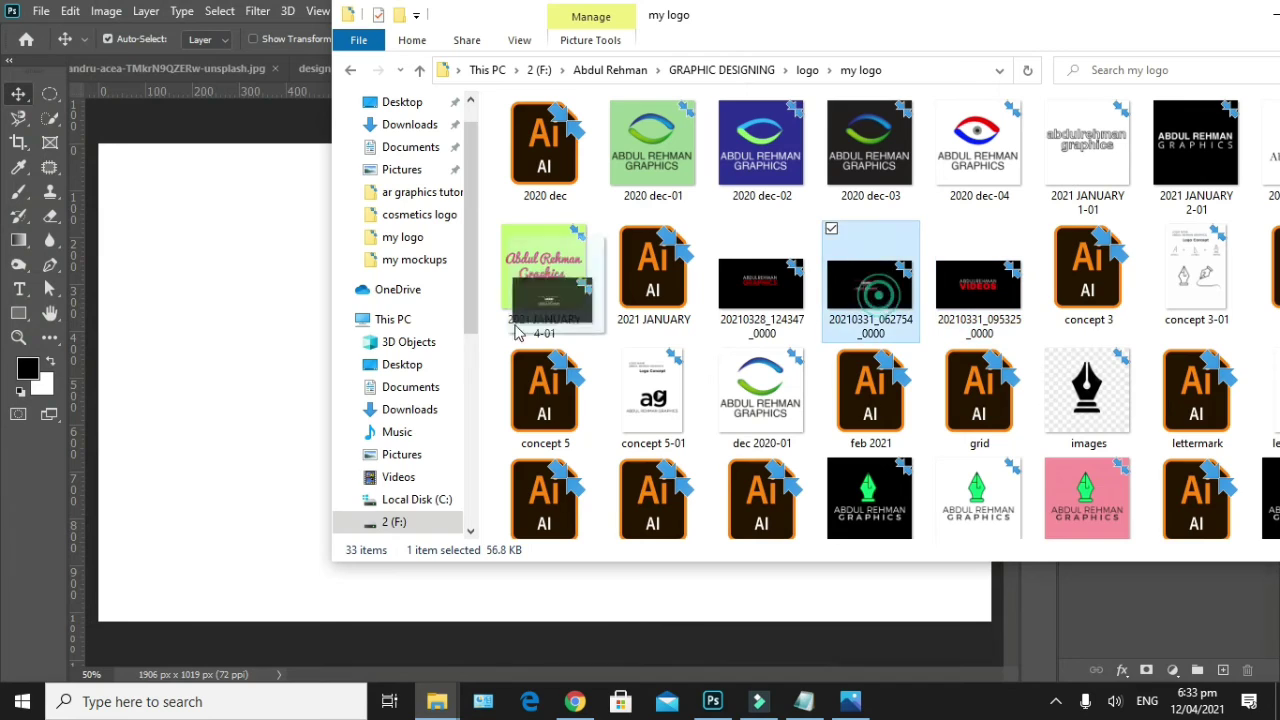
pyautogui.moveTo(880, 295); pyautogui.dragTo(257, 343)
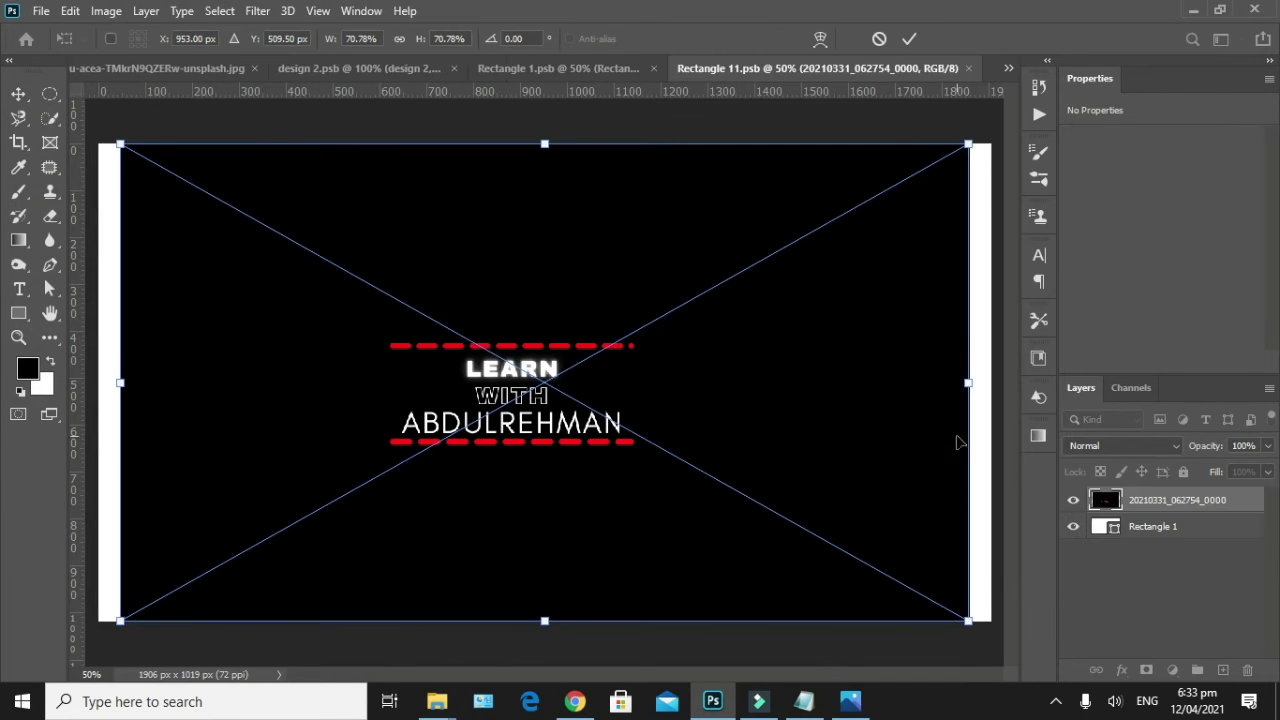
pyautogui.moveTo(968, 622); pyautogui.dragTo(999, 637)
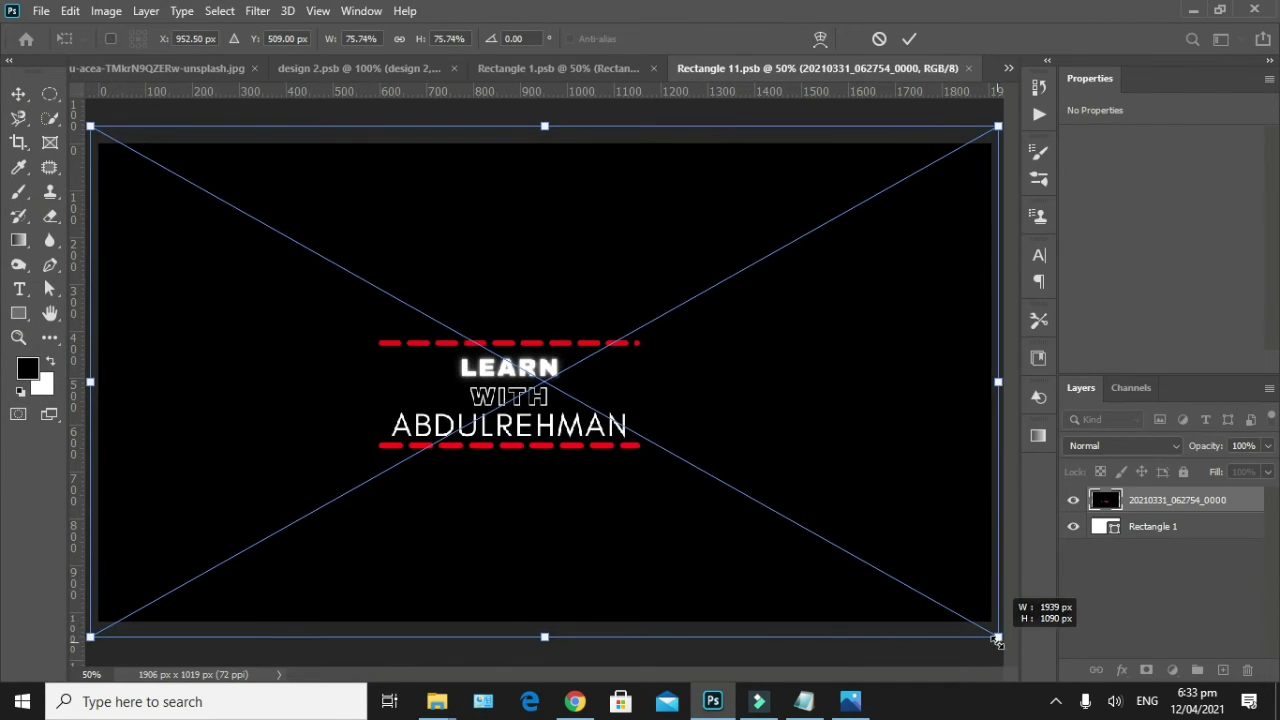
pyautogui.click(906, 40)
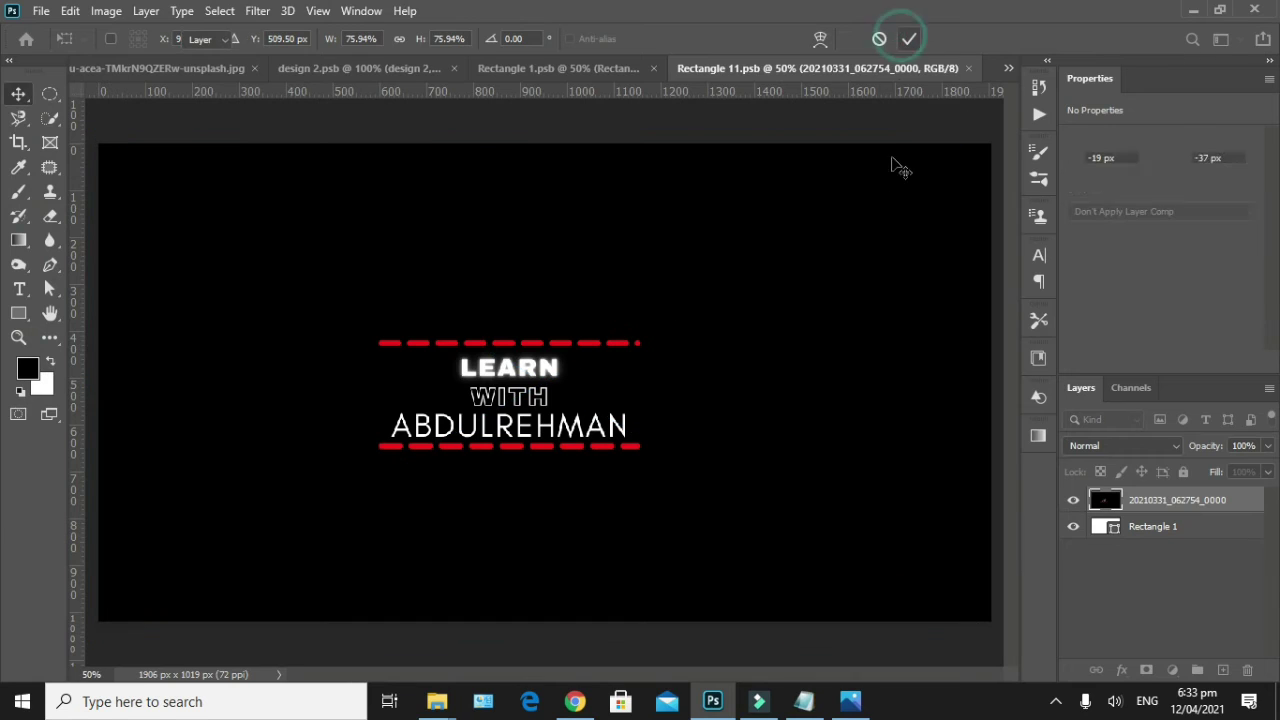
pyautogui.hotkey('ctrl', 's')
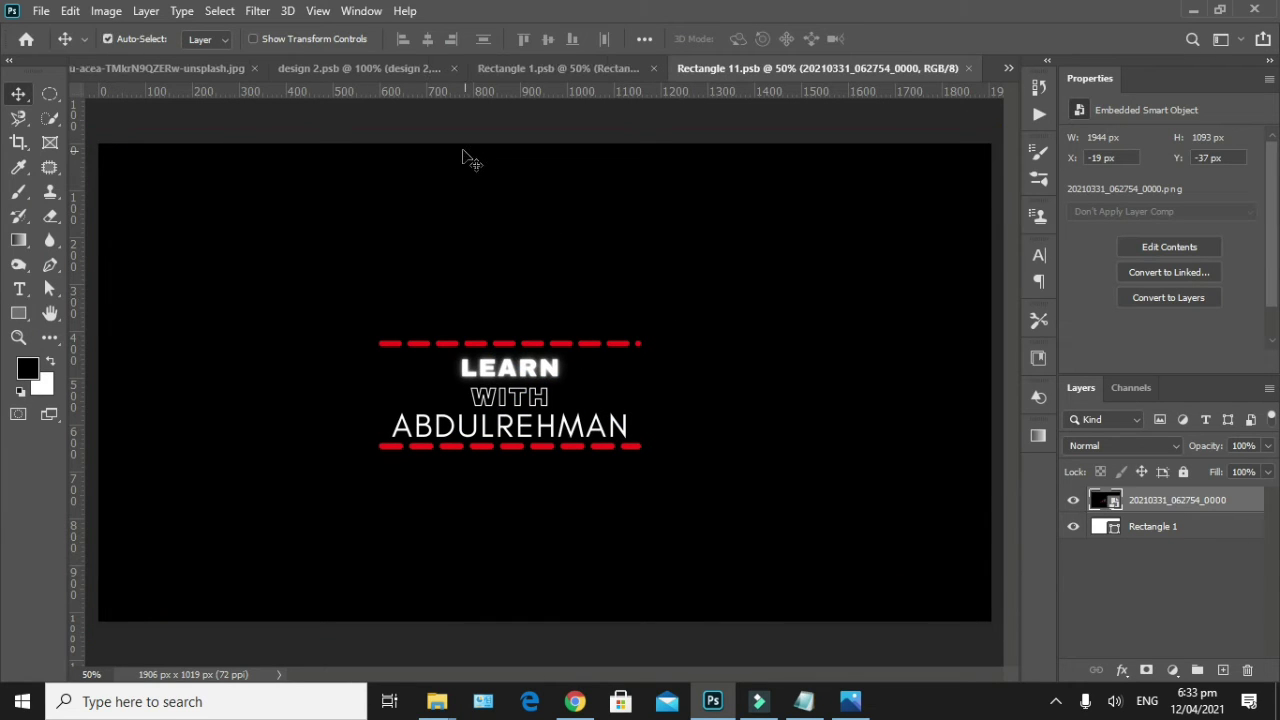
pyautogui.click(651, 68)
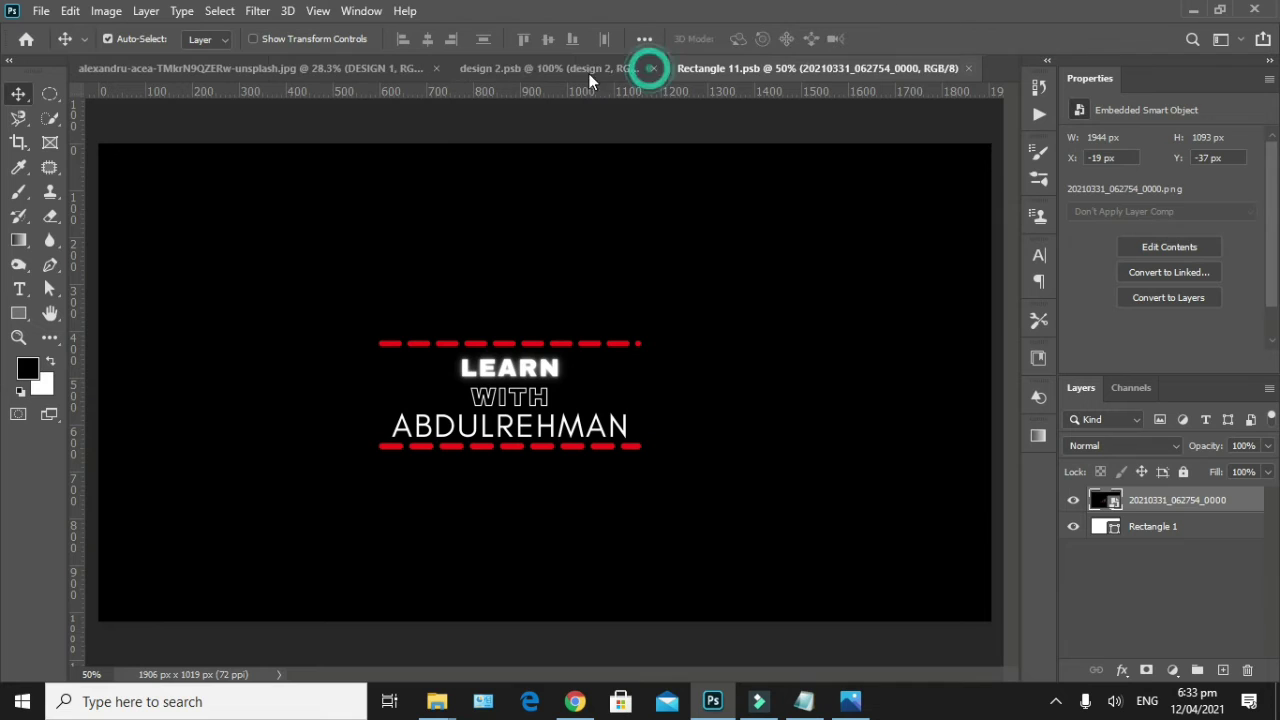
# Close design 2.psb, return to the desk mockup, and select the monitor graphic.
pyautogui.click(650, 69)
pyautogui.click(410, 71)
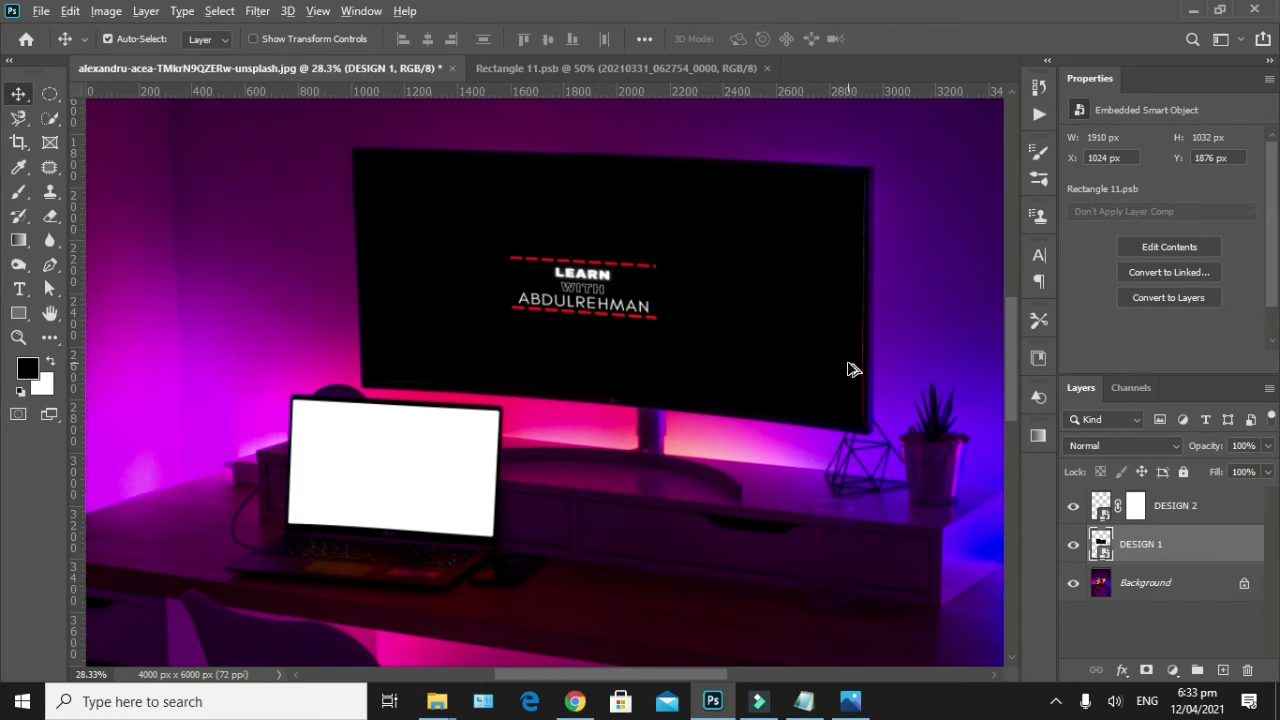
pyautogui.scroll(2, 852, 368)
pyautogui.scroll(1, 845, 366)
pyautogui.scroll(-1, 843, 366)
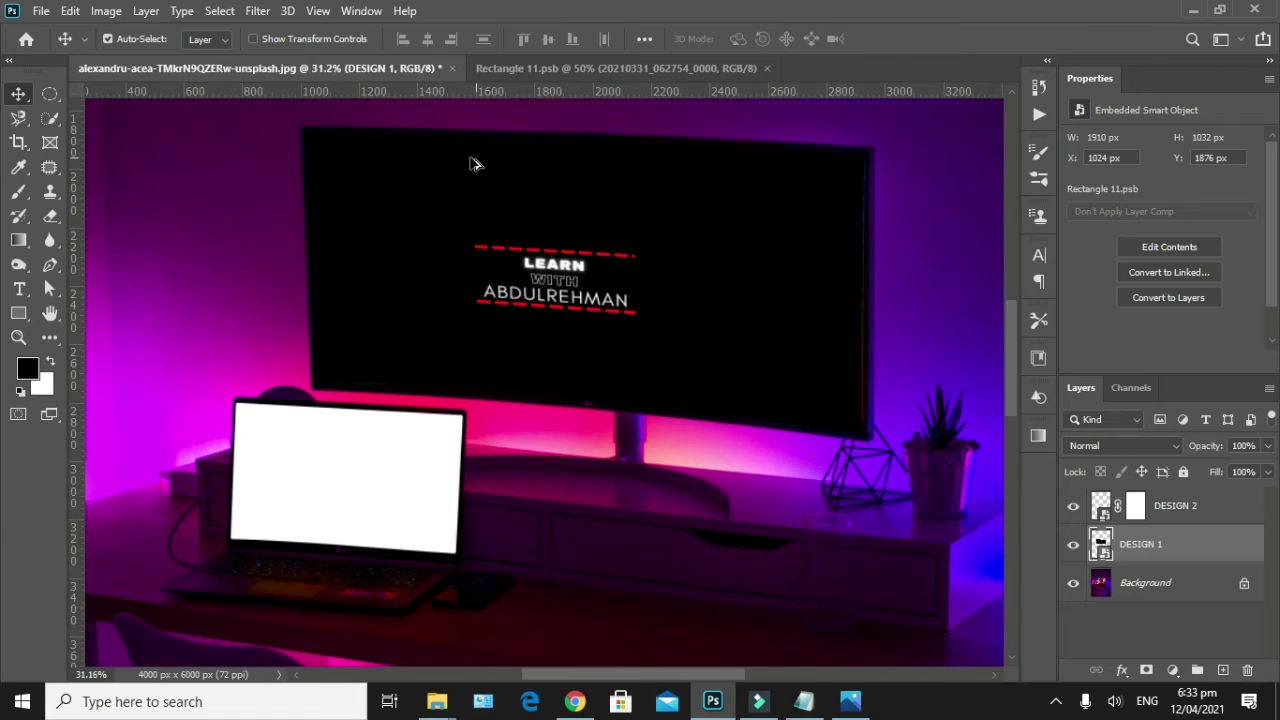
pyautogui.scroll(1, 675, 148)
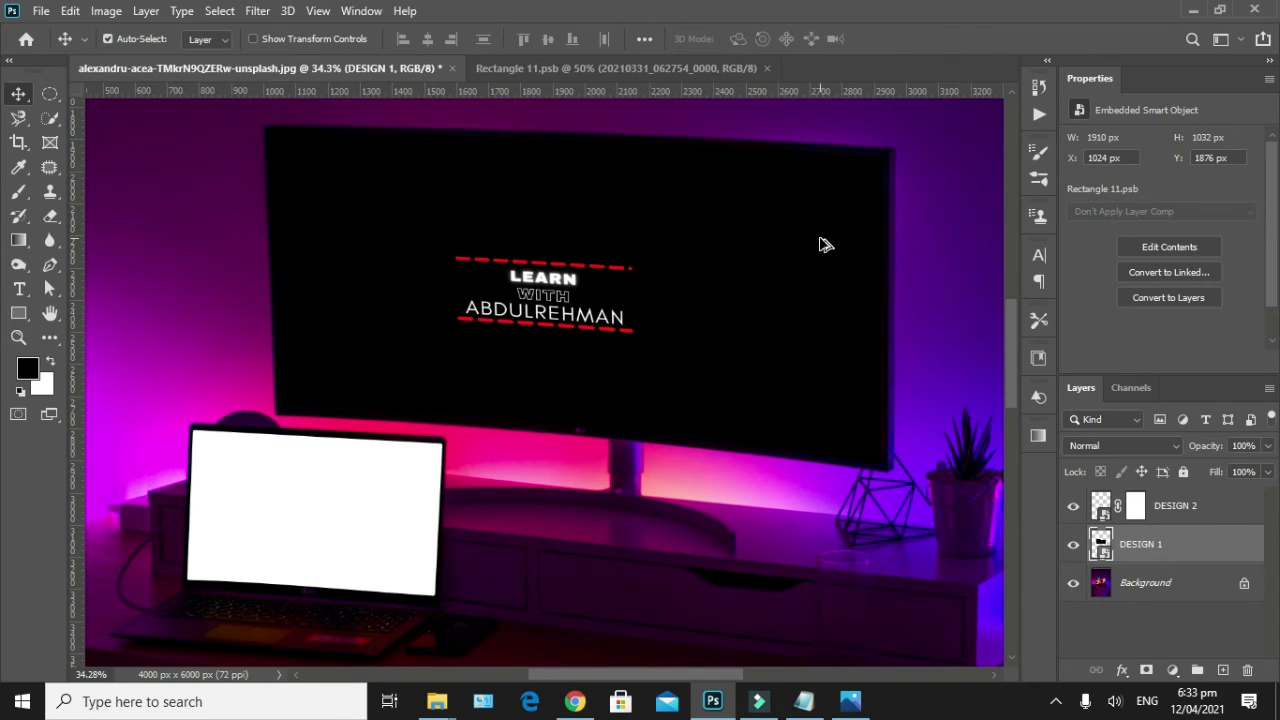
pyautogui.scroll(2, 820, 241)
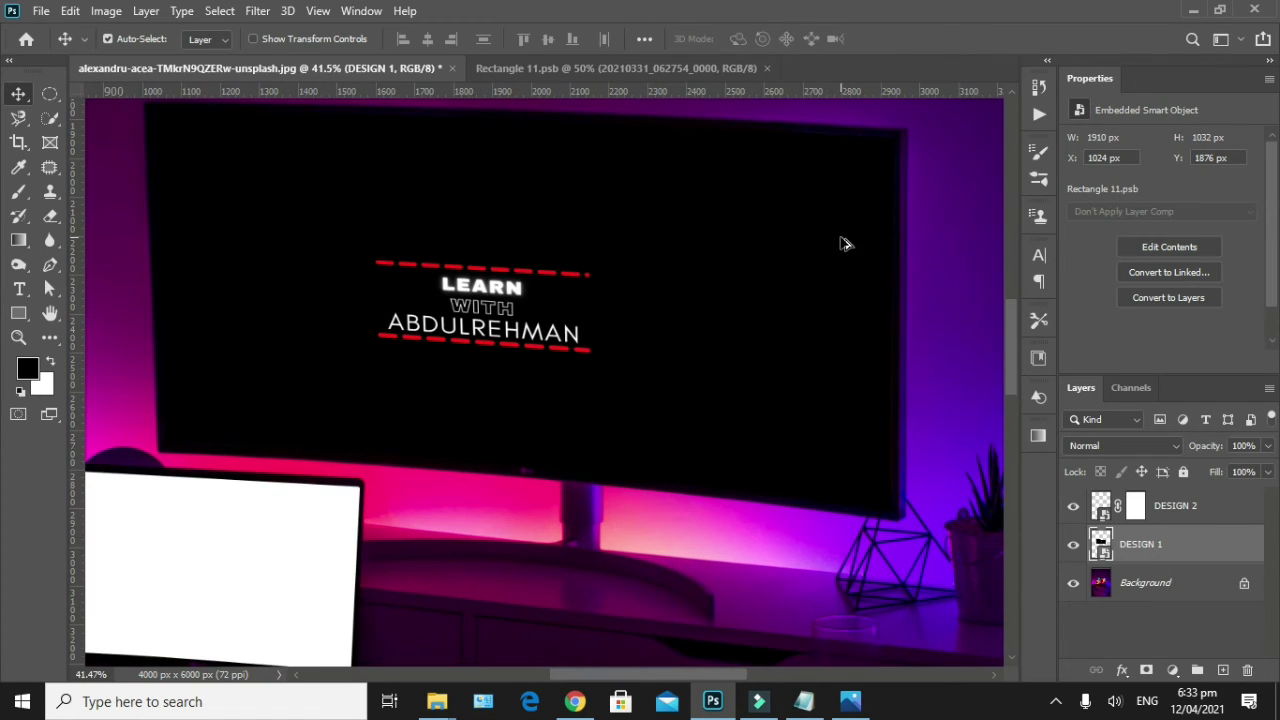
pyautogui.click(836, 336)
# Distort the monitor graphic so its bottom-right corner meets the monitor's corner.
pyautogui.hotkey('ctrl', 't')
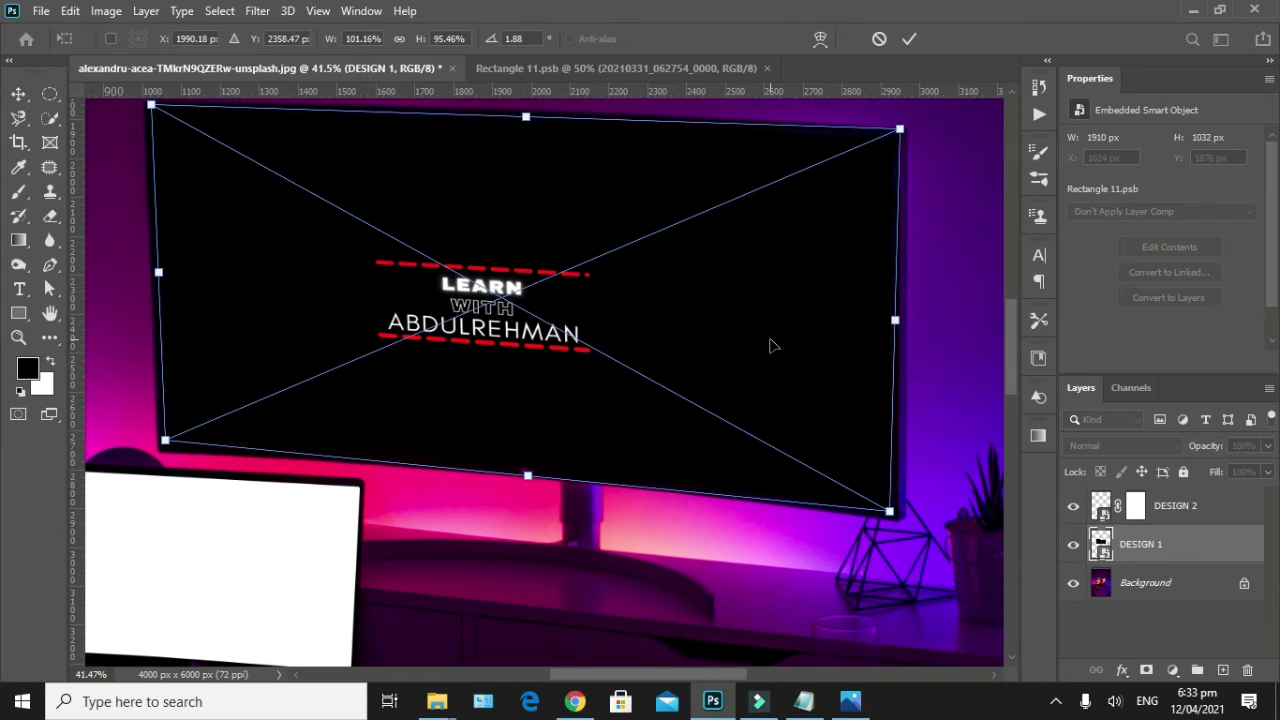
pyautogui.scroll(1, 710, 329)
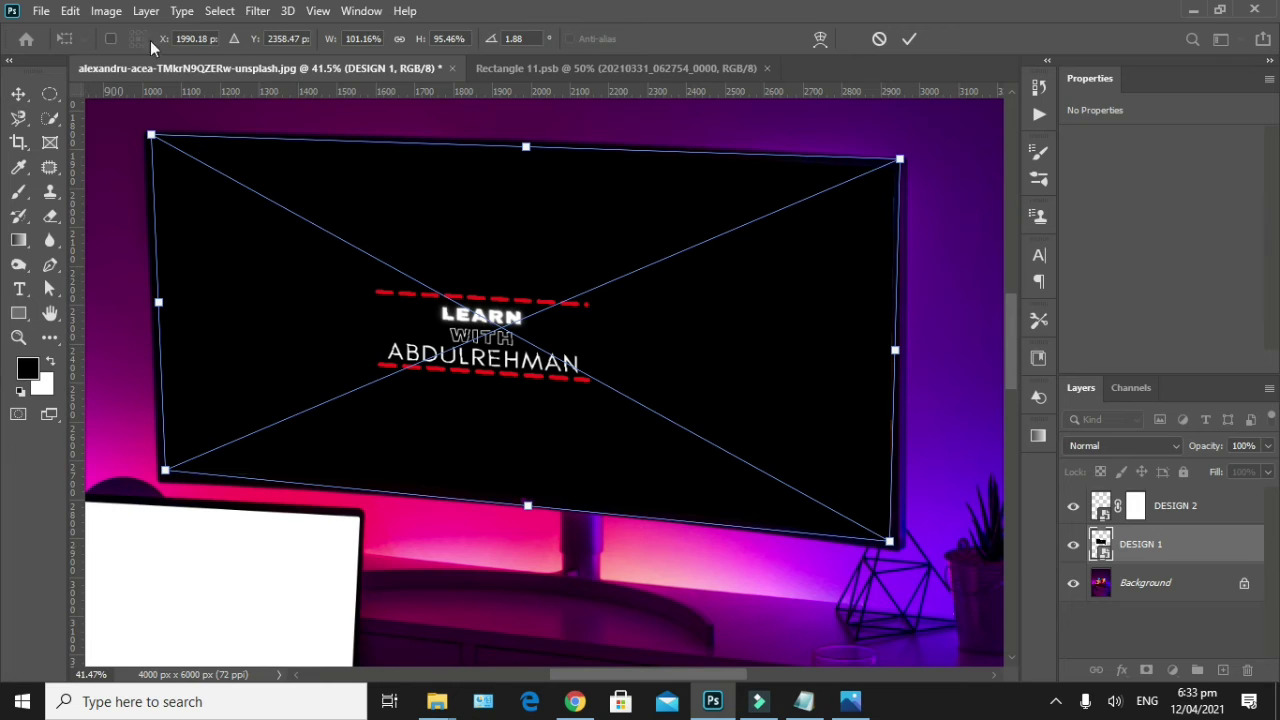
pyautogui.click(70, 11)
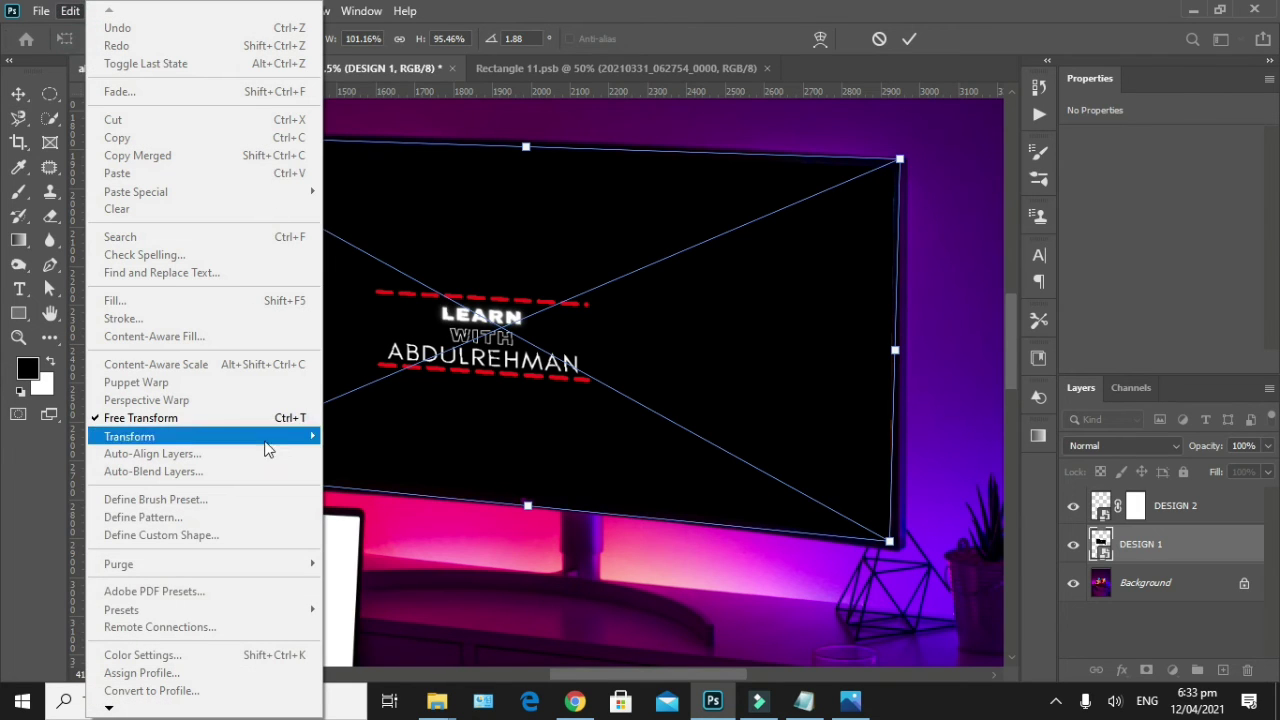
pyautogui.moveTo(129, 436)
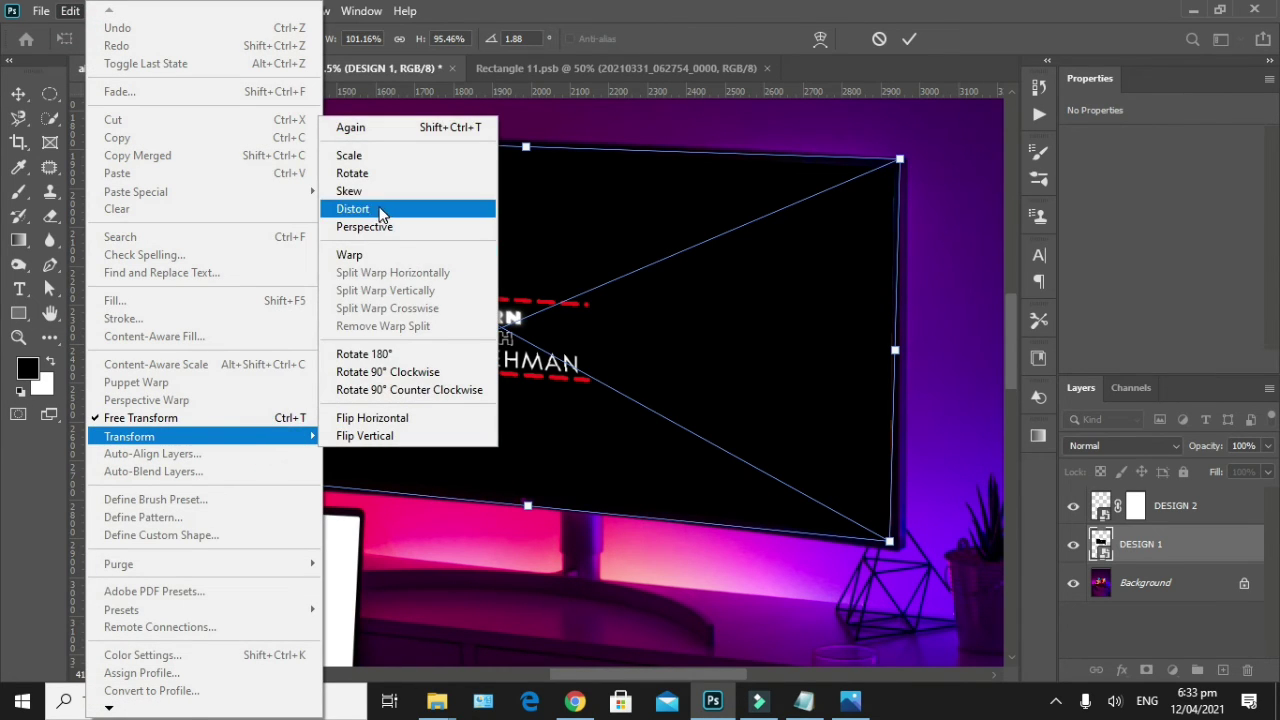
pyautogui.click(380, 210)
pyautogui.moveTo(890, 543); pyautogui.dragTo(896, 545)
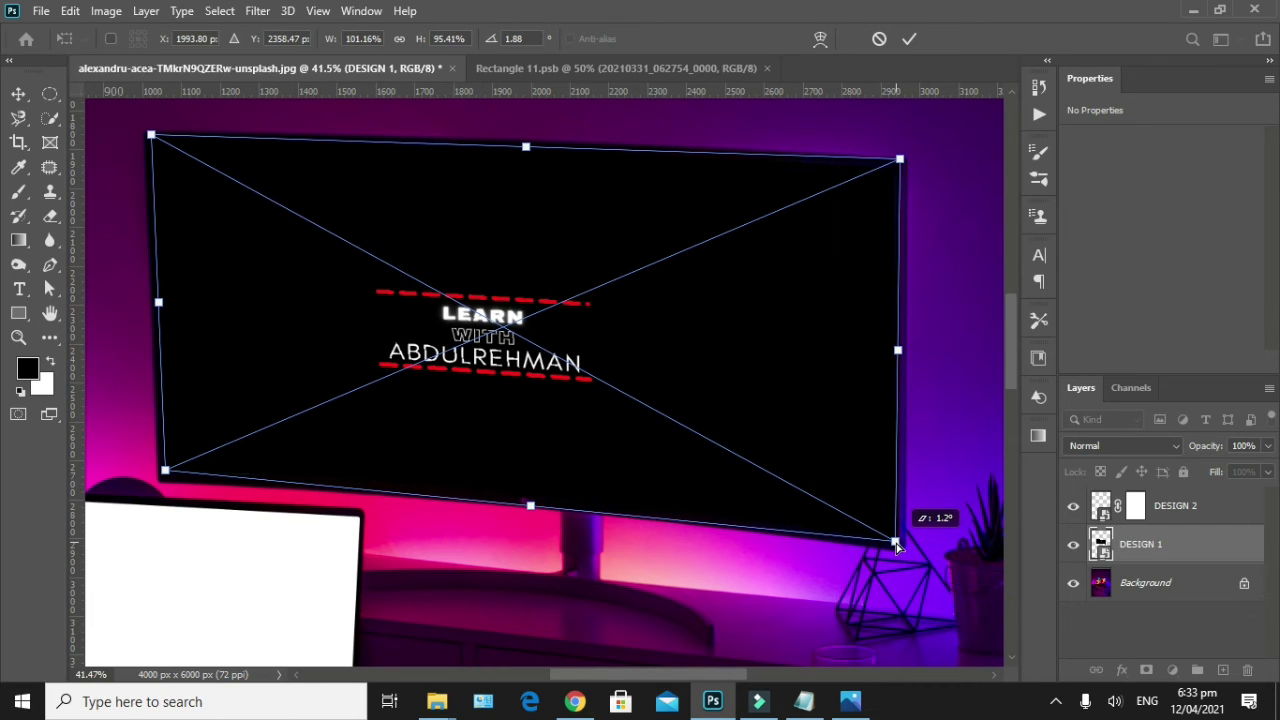
pyautogui.click(905, 36)
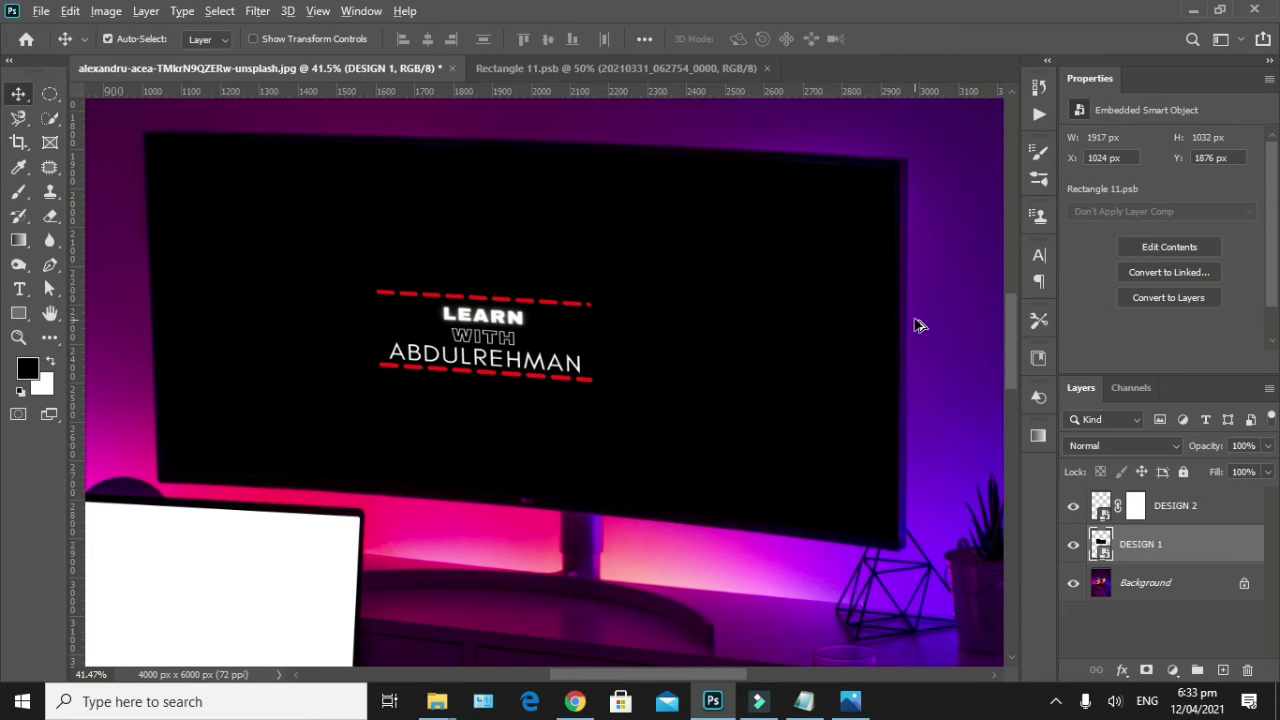
# Check the edges up close and narrow DESIGN 1's width from 1917 to 1910 px.
pyautogui.scroll(2, 918, 325)
pyautogui.scroll(1, 918, 325)
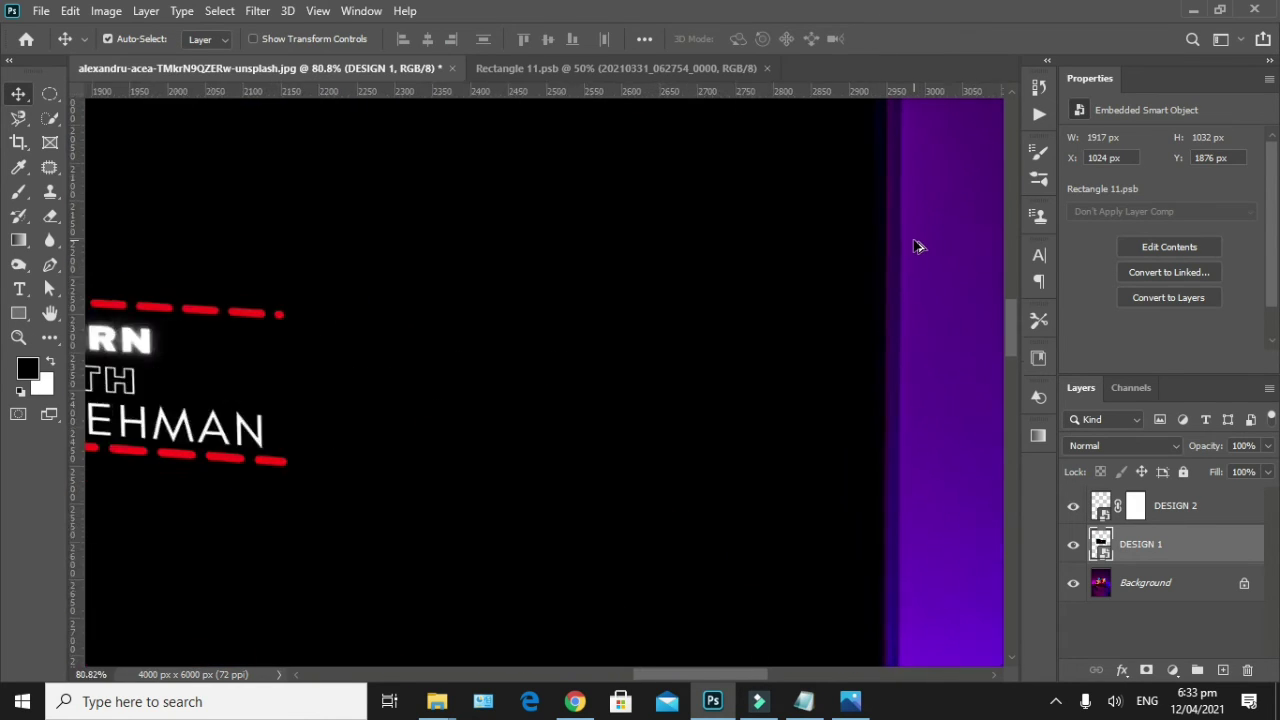
pyautogui.scroll(1, 914, 246)
pyautogui.scroll(-1, 914, 246)
pyautogui.scroll(-1, 903, 274)
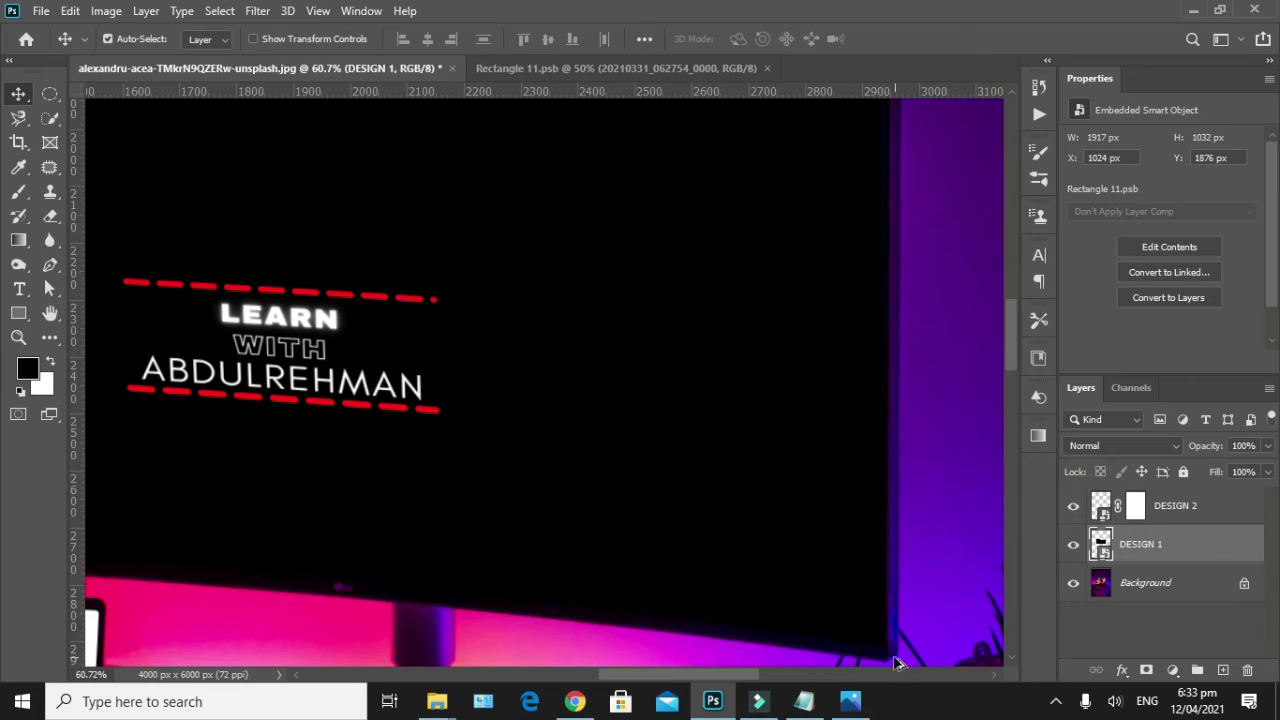
pyautogui.scroll(-1, 878, 658)
pyautogui.scroll(-3, 840, 610)
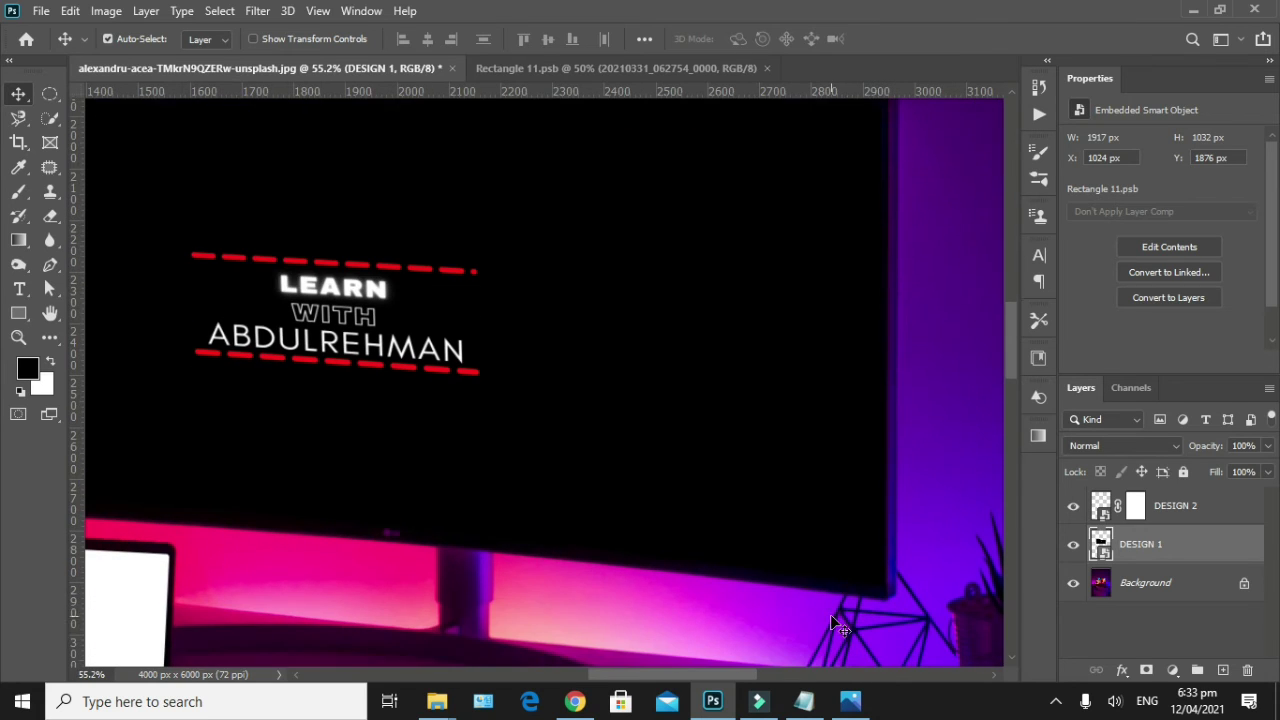
pyautogui.scroll(-1, 846, 570)
pyautogui.scroll(1, 843, 561)
pyautogui.moveTo(843, 563); pyautogui.dragTo(834, 563)
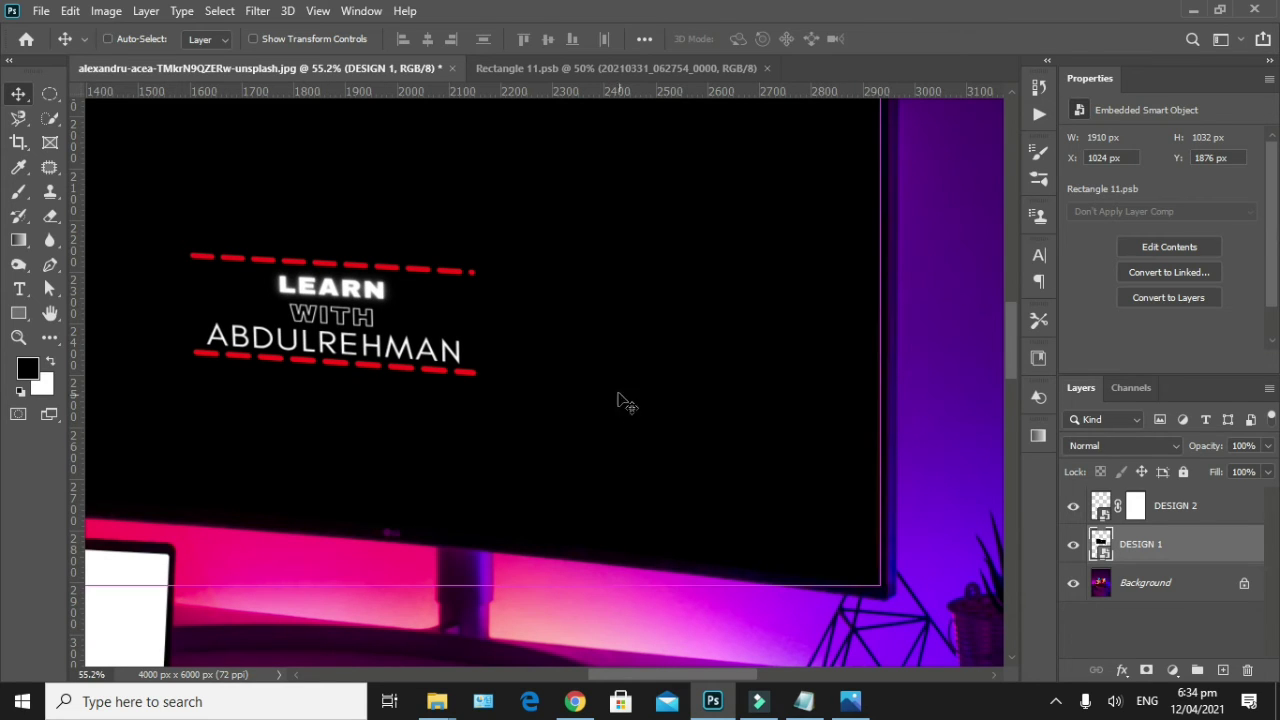
# Perspective-transform DESIGN 1's bottom-right corner into the monitor screen corner, ending at 1911 × 1032 px.
pyautogui.hotkey('ctrl', 't')
pyautogui.click(70, 11)
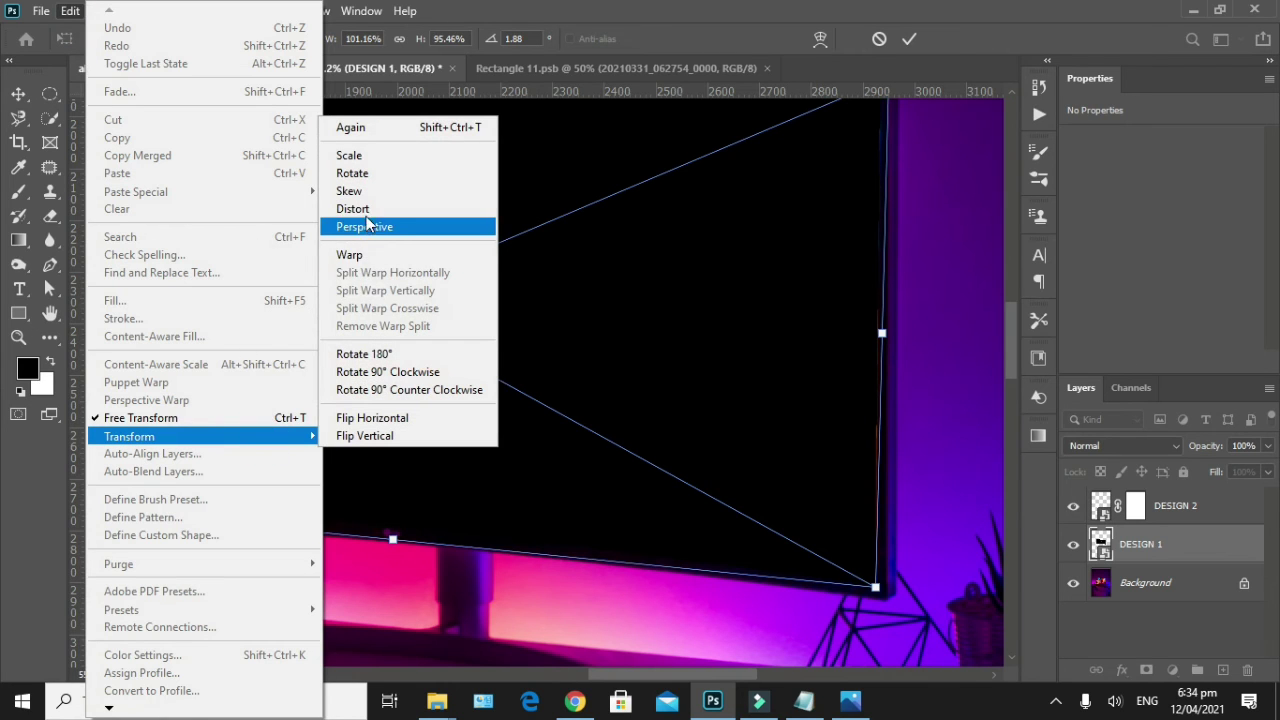
pyautogui.click(366, 208)
pyautogui.scroll(2, 830, 590)
pyautogui.scroll(1, 925, 598)
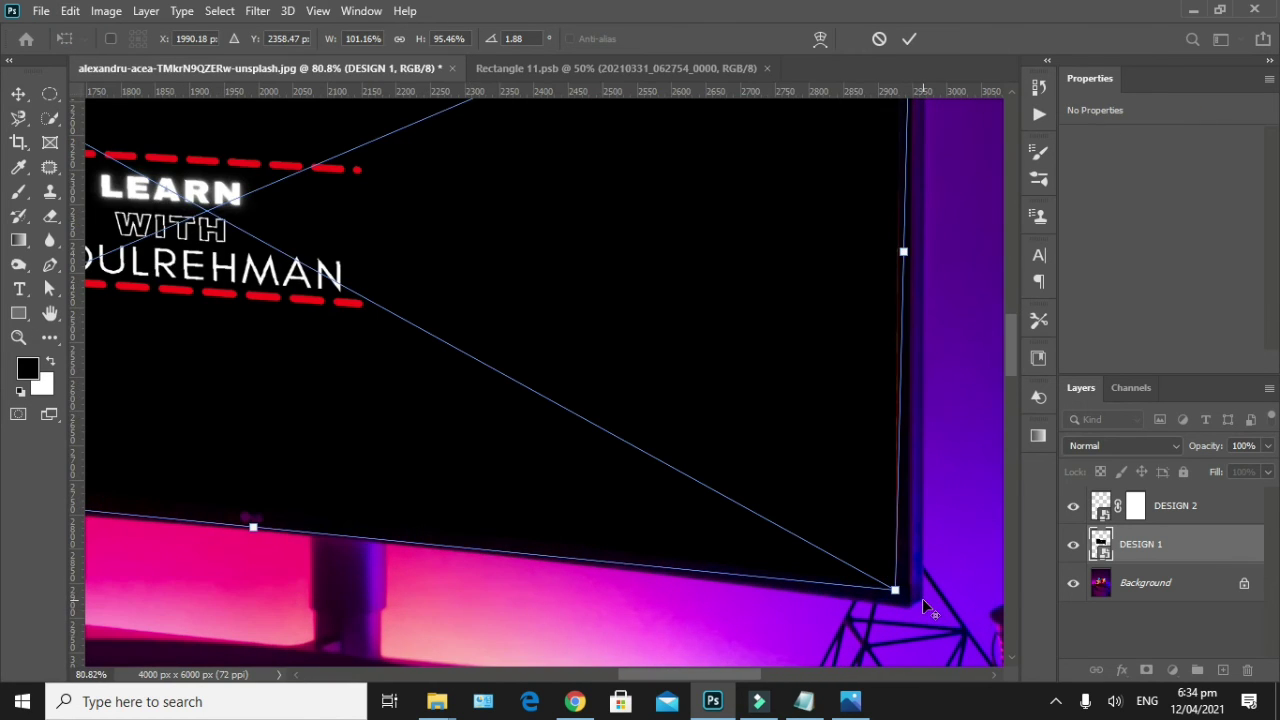
pyautogui.click(894, 590)
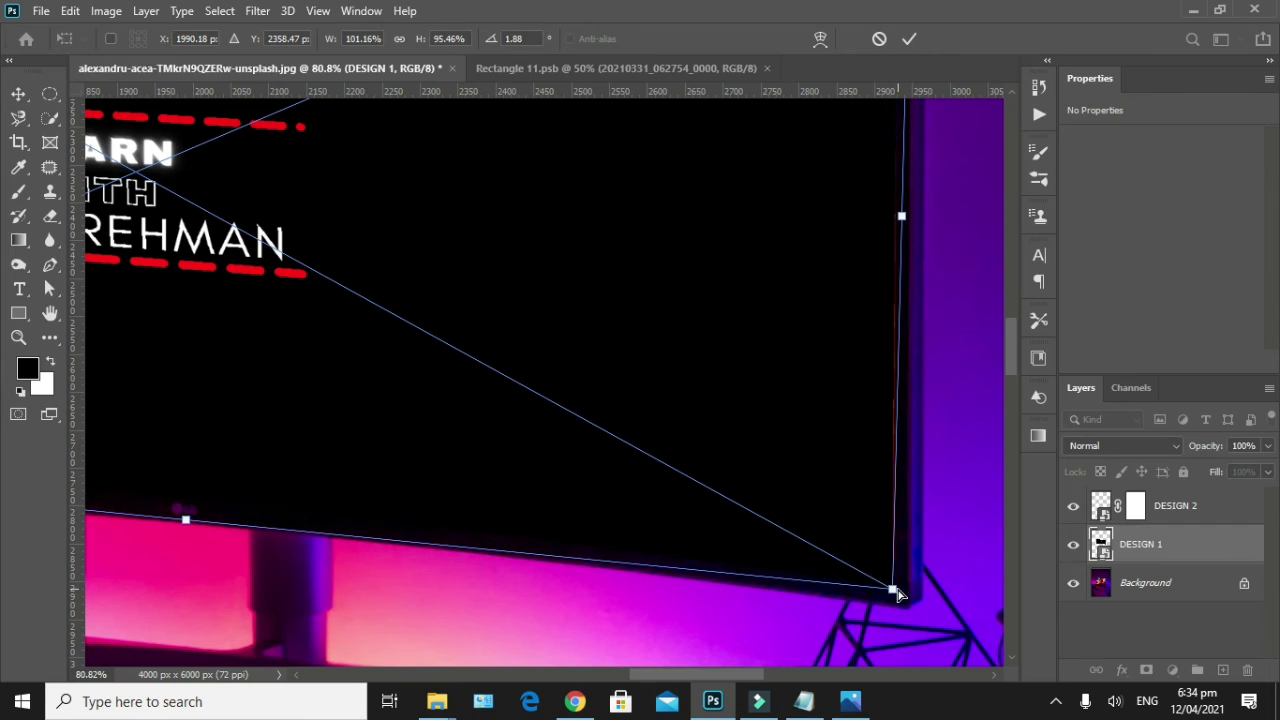
pyautogui.moveTo(893, 592); pyautogui.dragTo(898, 593)
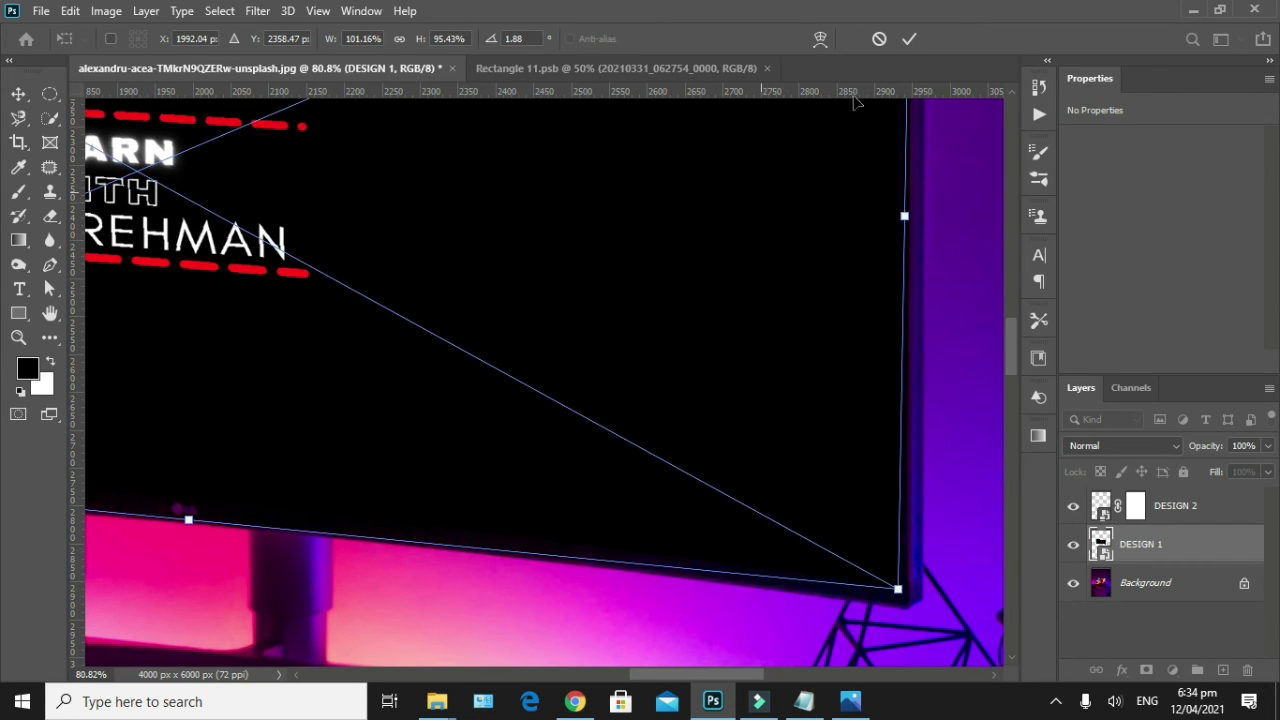
pyautogui.click(909, 38)
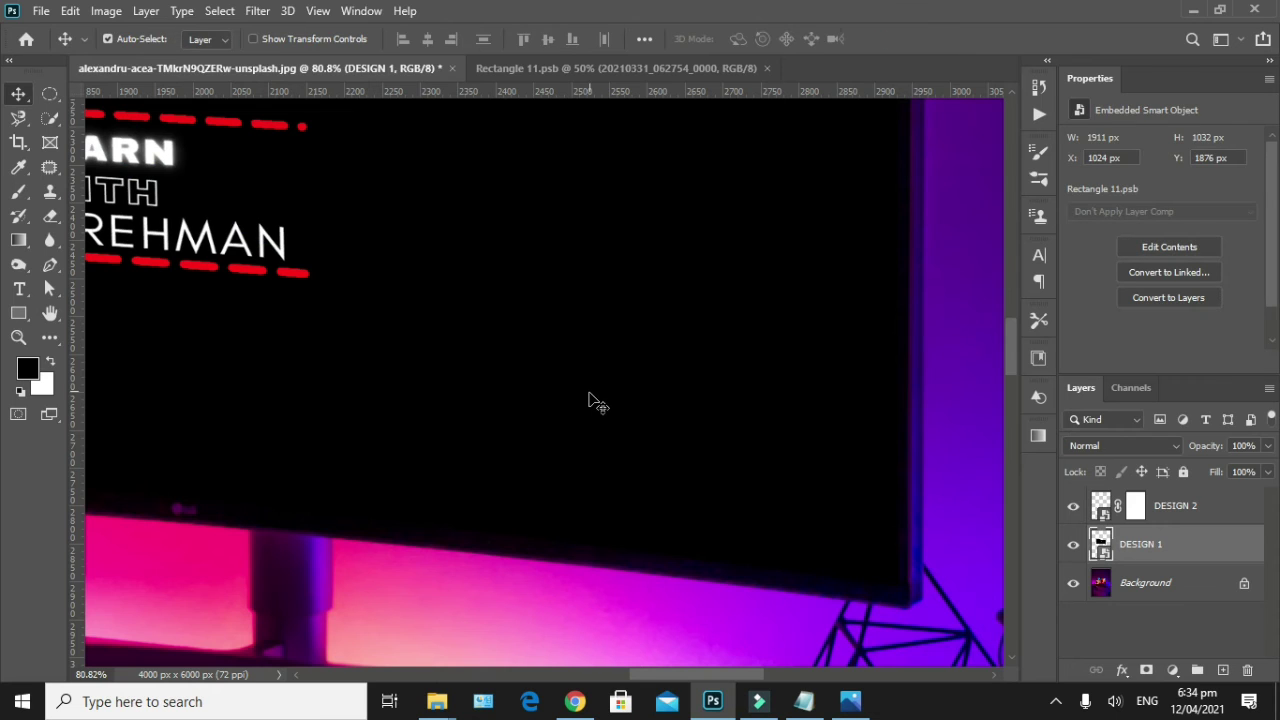
pyautogui.scroll(-2, 597, 403)
pyautogui.scroll(-2, 591, 400)
pyautogui.moveTo(426, 409); pyautogui.dragTo(494, 392)
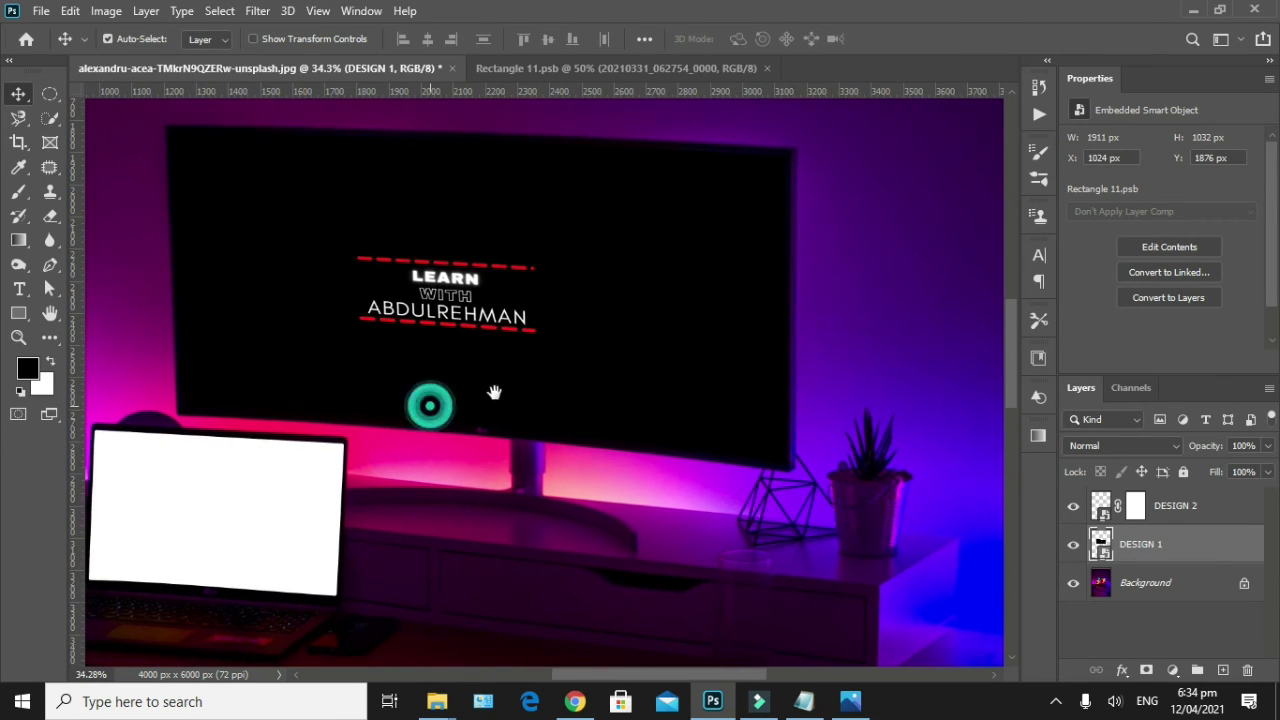
pyautogui.scroll(2, 737, 157)
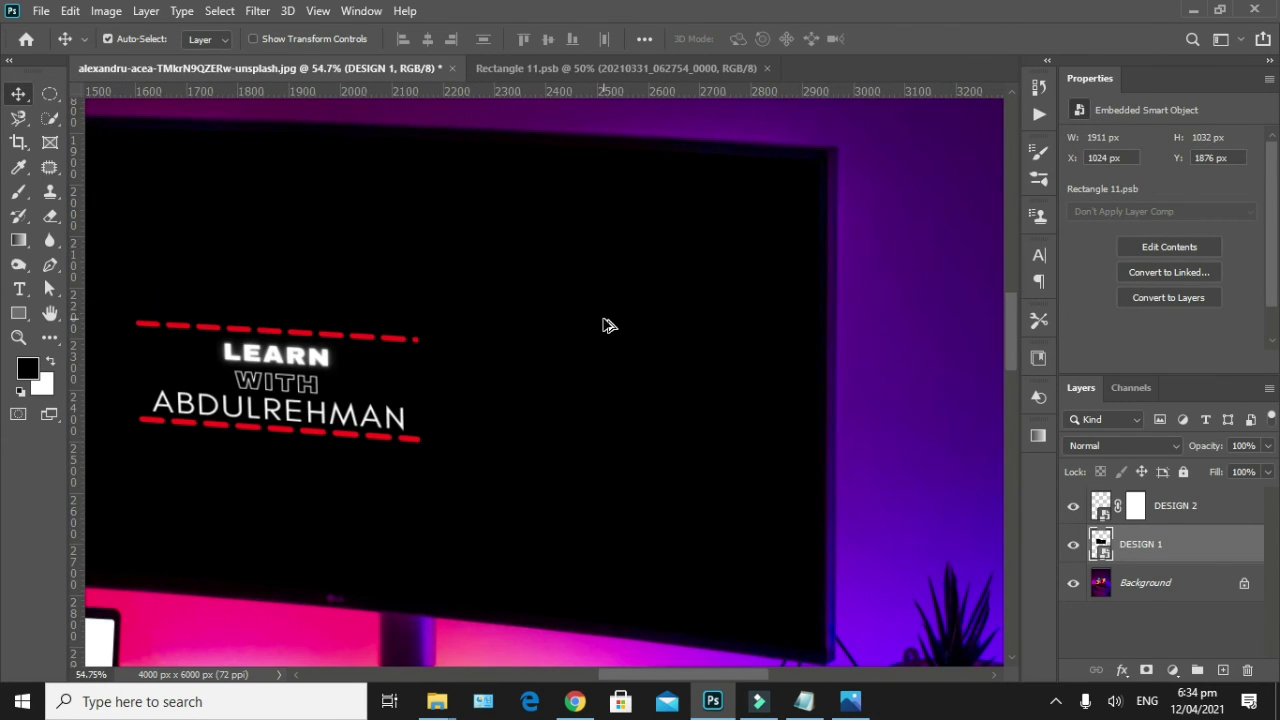
pyautogui.scroll(-2, 603, 325)
pyautogui.moveTo(463, 386); pyautogui.dragTo(554, 337)
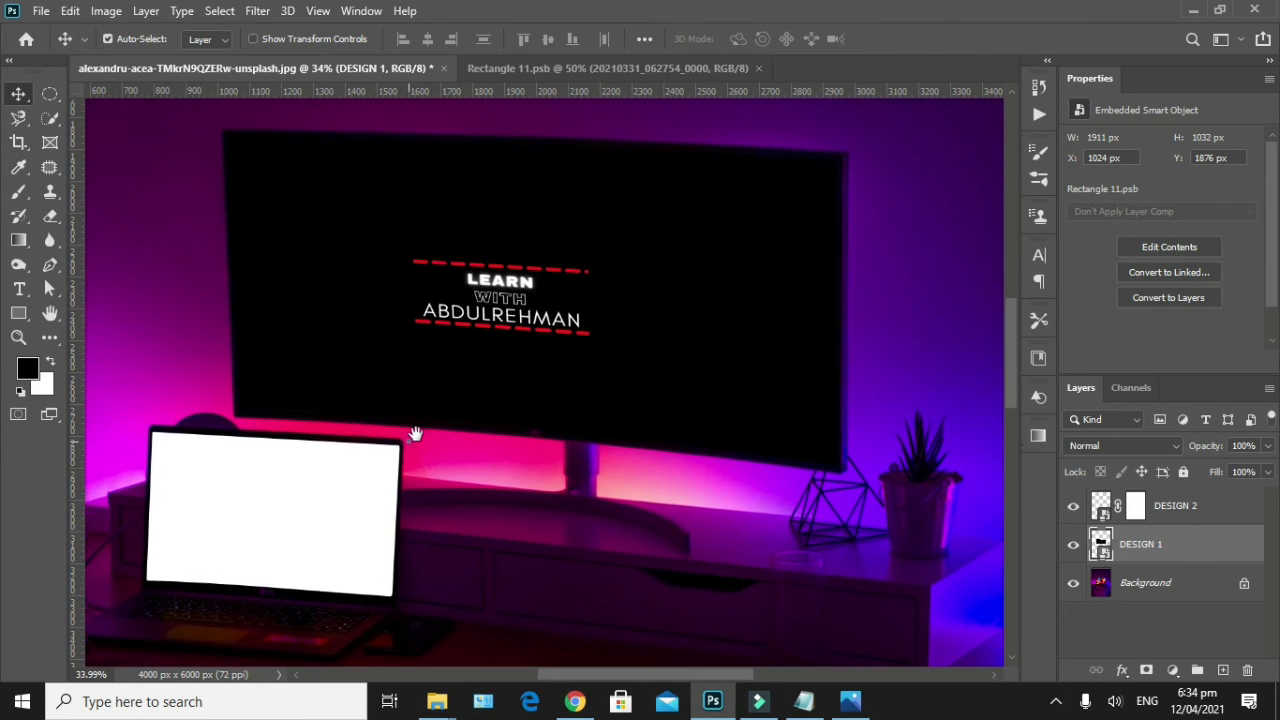
pyautogui.moveTo(415, 434); pyautogui.dragTo(435, 416)
pyautogui.scroll(1, 371, 537)
pyautogui.scroll(1, 368, 535)
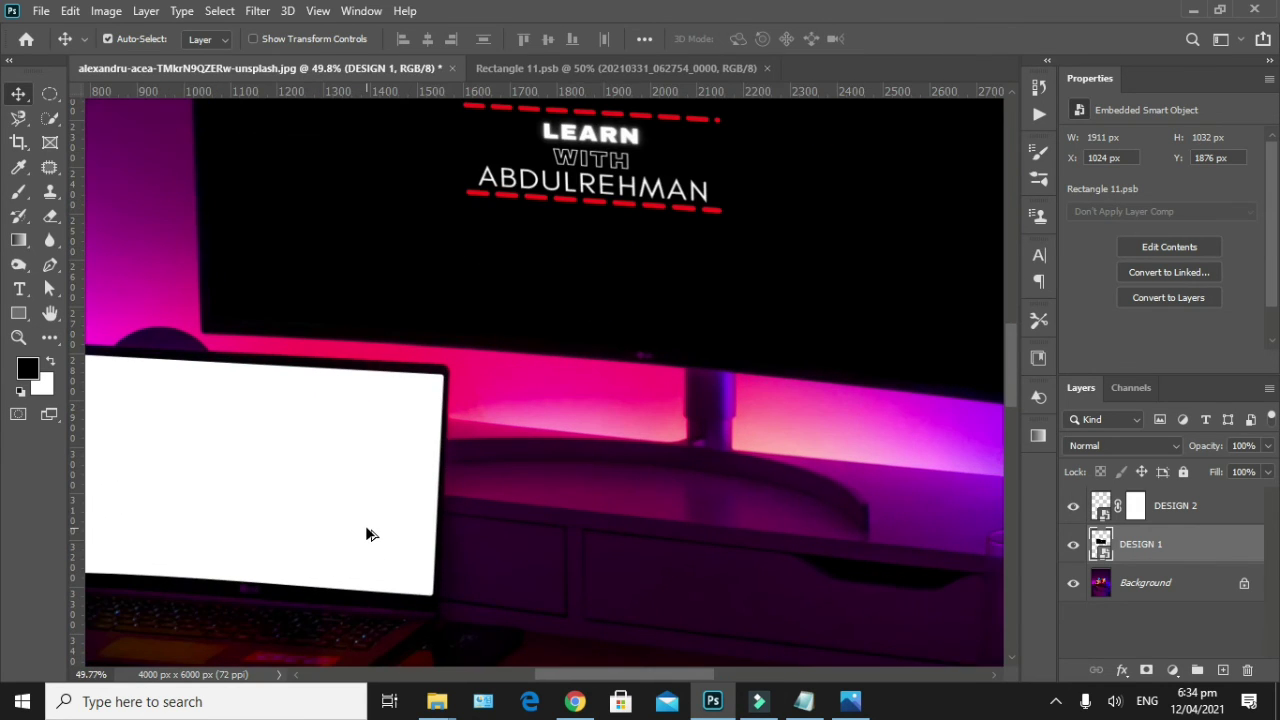
pyautogui.scroll(-1, 367, 535)
pyautogui.scroll(-1, 366, 531)
pyautogui.scroll(-1, 366, 531)
pyautogui.scroll(-1, 400, 525)
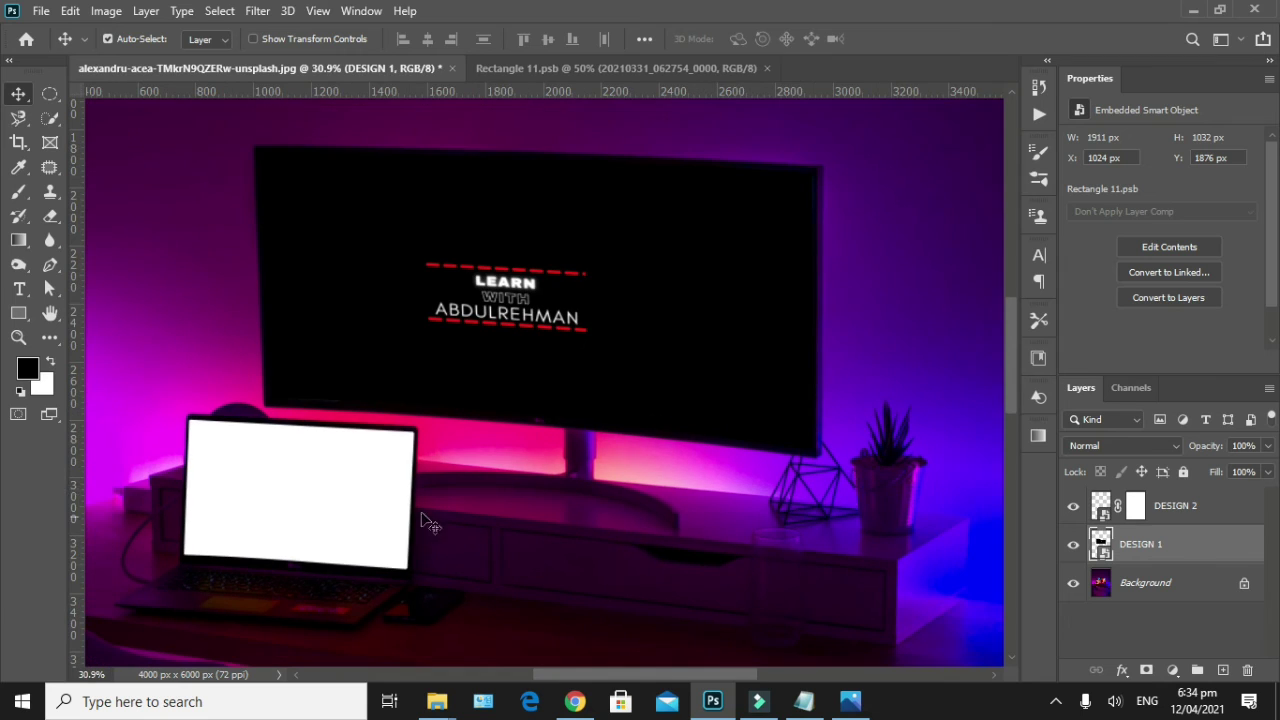
# Place the ABDULREHMAN VIDEOS logo in DESIGN 2 at 955 × 538 px, save, and return to the mockup.
pyautogui.doubleClick(1101, 505)
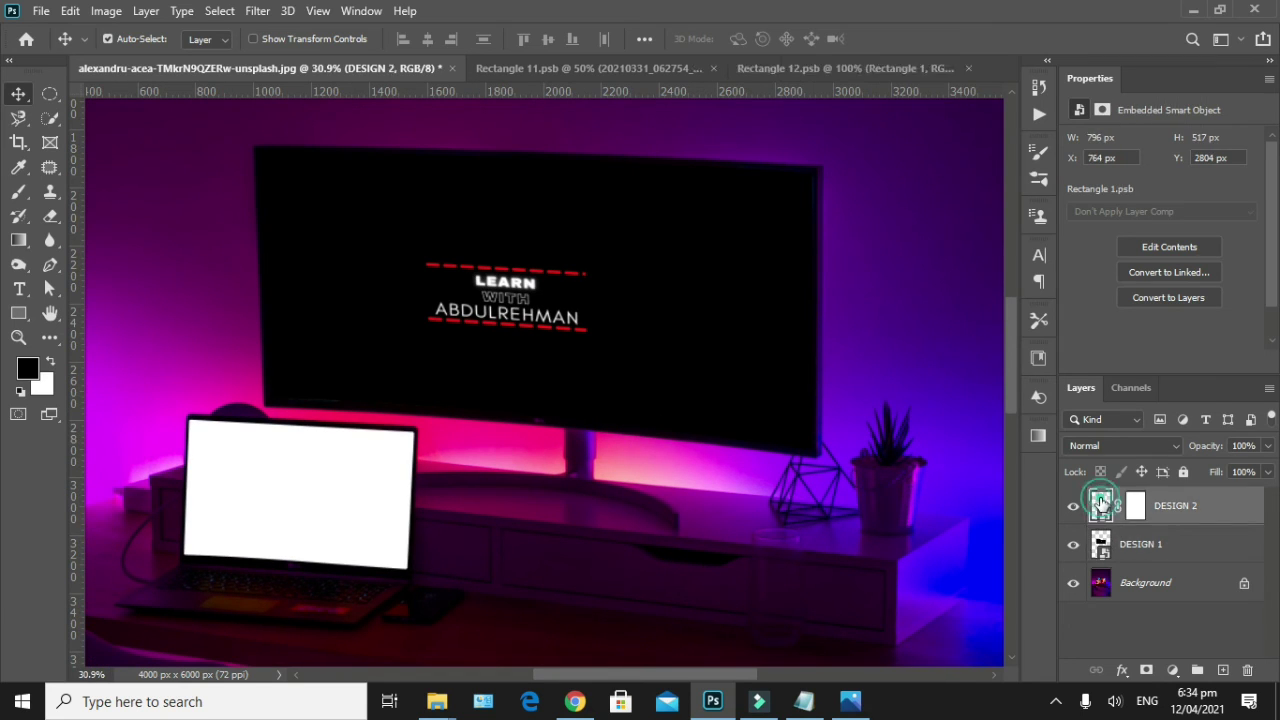
pyautogui.click(705, 68)
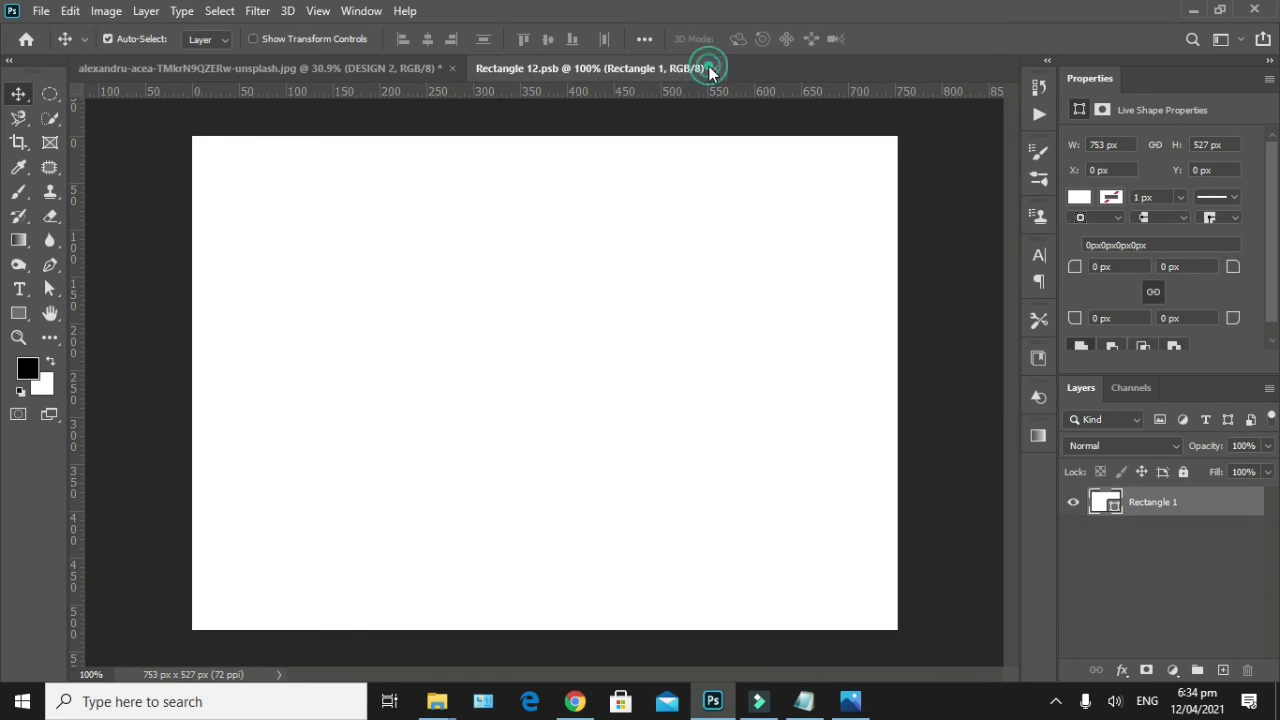
pyautogui.moveTo(437, 701)
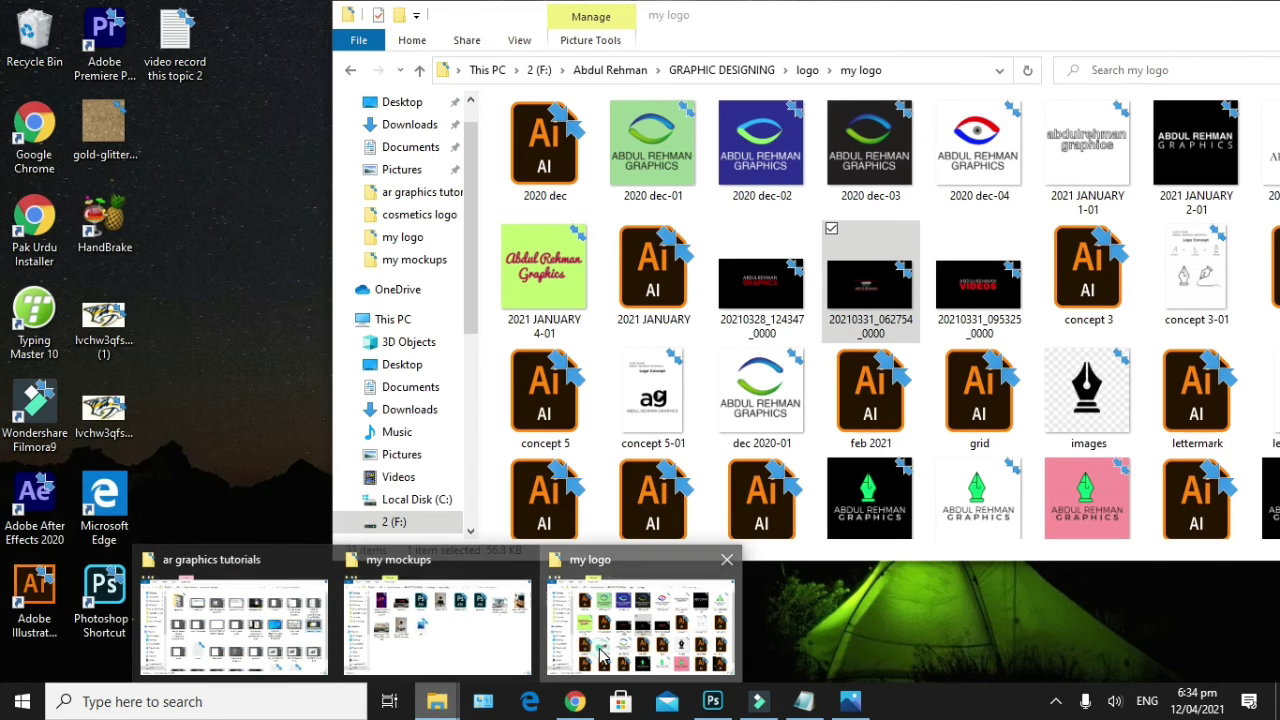
pyautogui.click(600, 655)
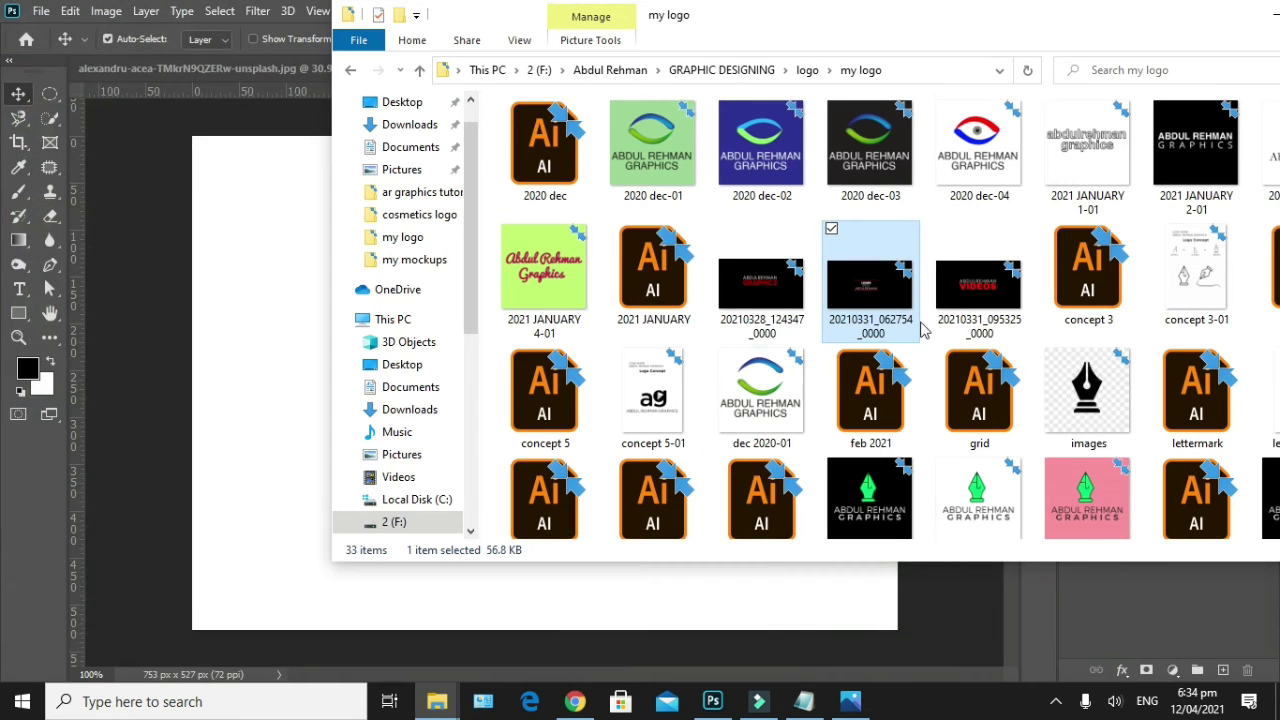
pyautogui.moveTo(960, 290); pyautogui.dragTo(239, 365)
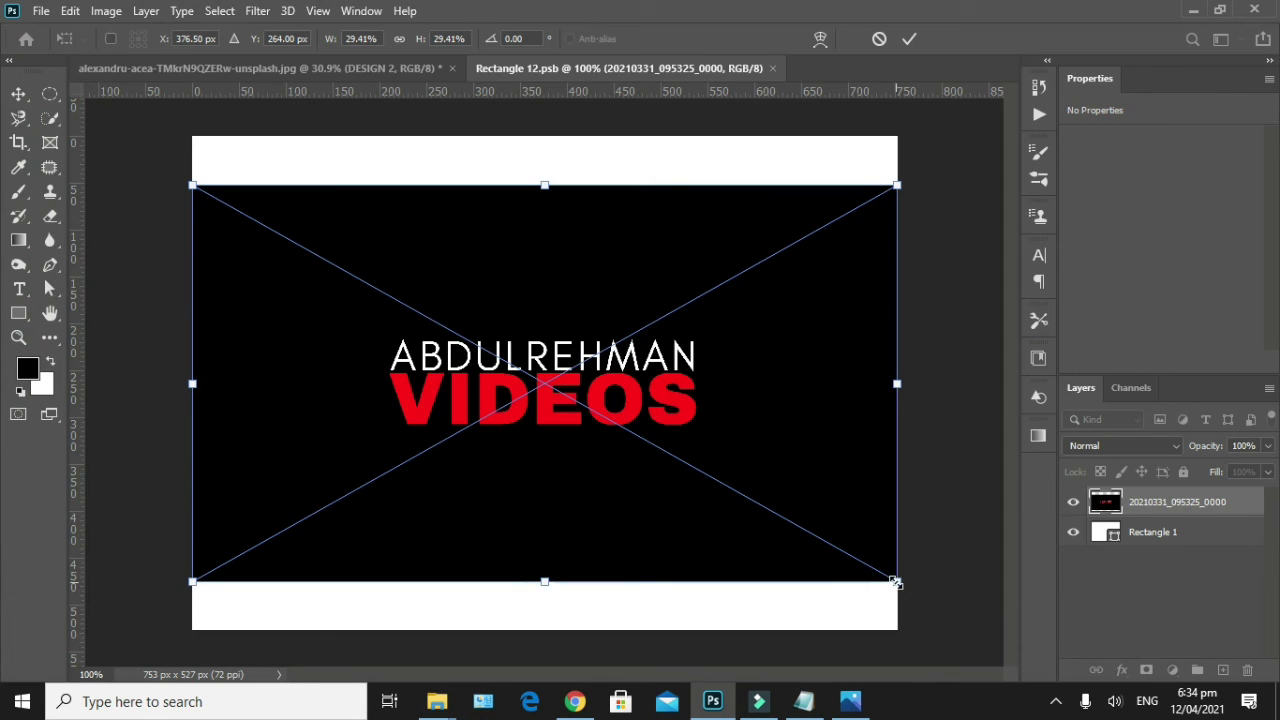
pyautogui.moveTo(895, 583); pyautogui.dragTo(985, 647)
pyautogui.click(909, 38)
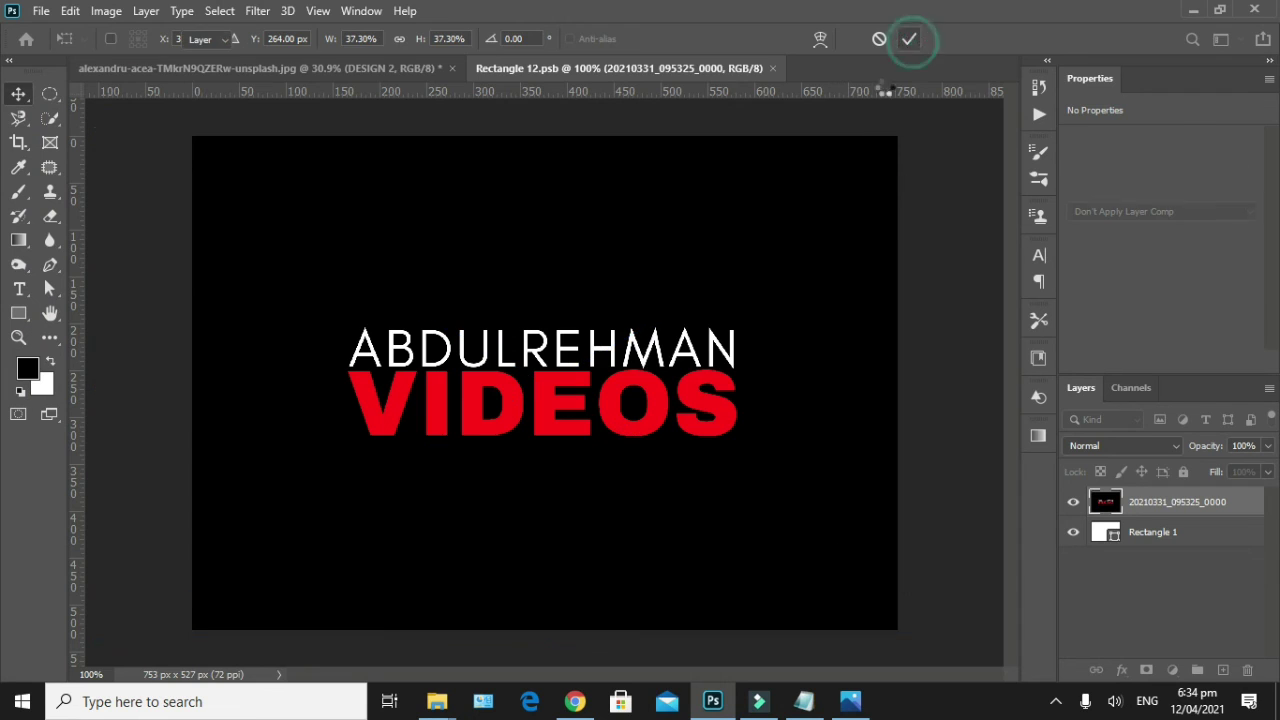
pyautogui.hotkey('ctrl', 's')
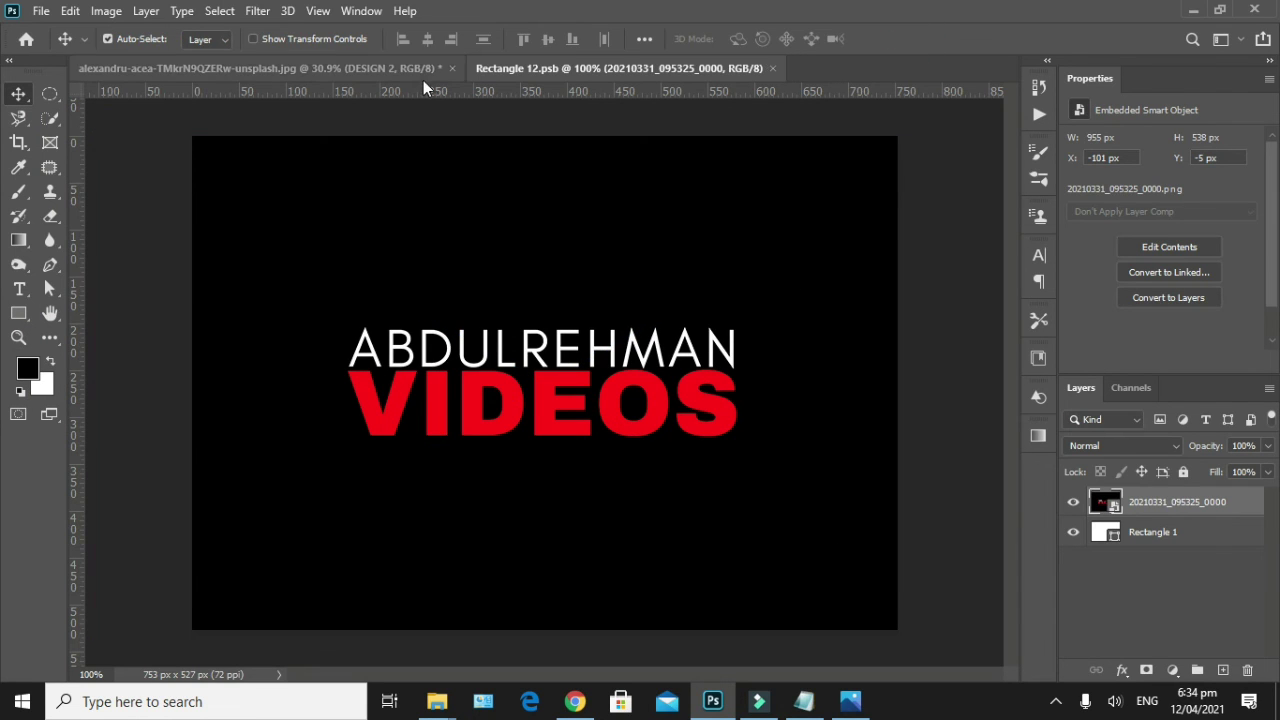
pyautogui.click(417, 76)
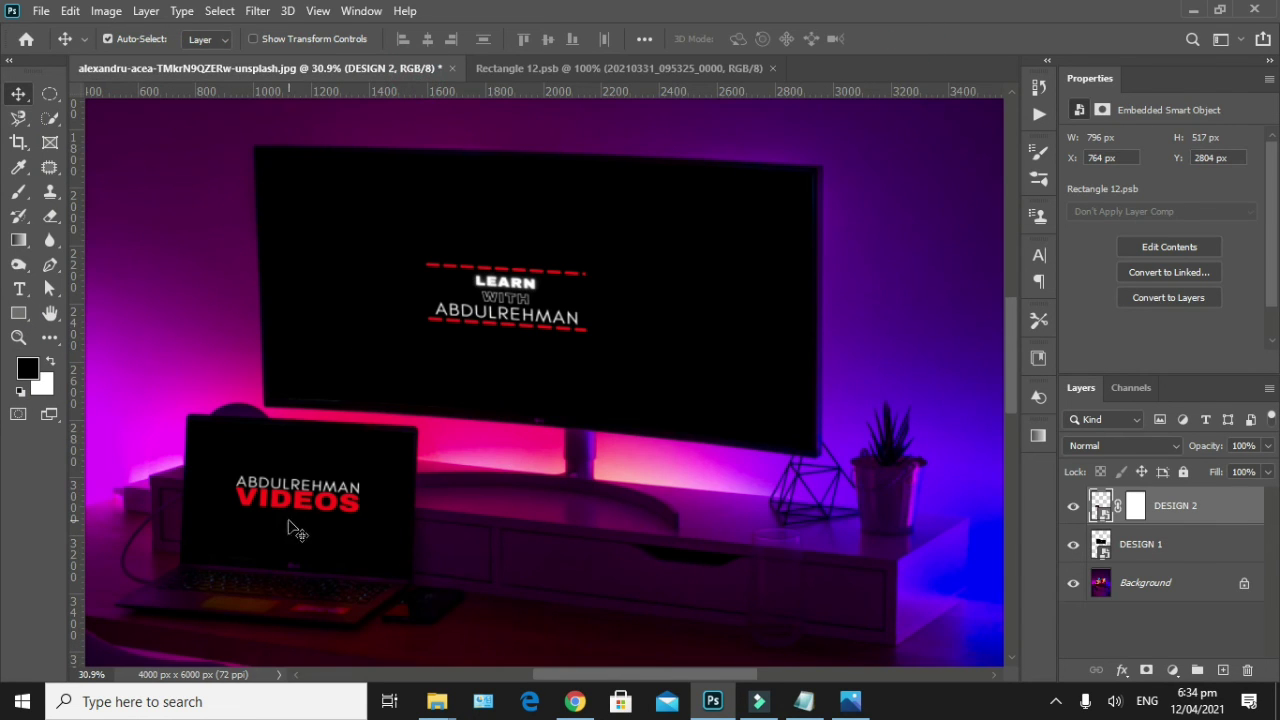
pyautogui.scroll(2, 300, 524)
pyautogui.scroll(1, 300, 524)
pyautogui.scroll(-1, 310, 532)
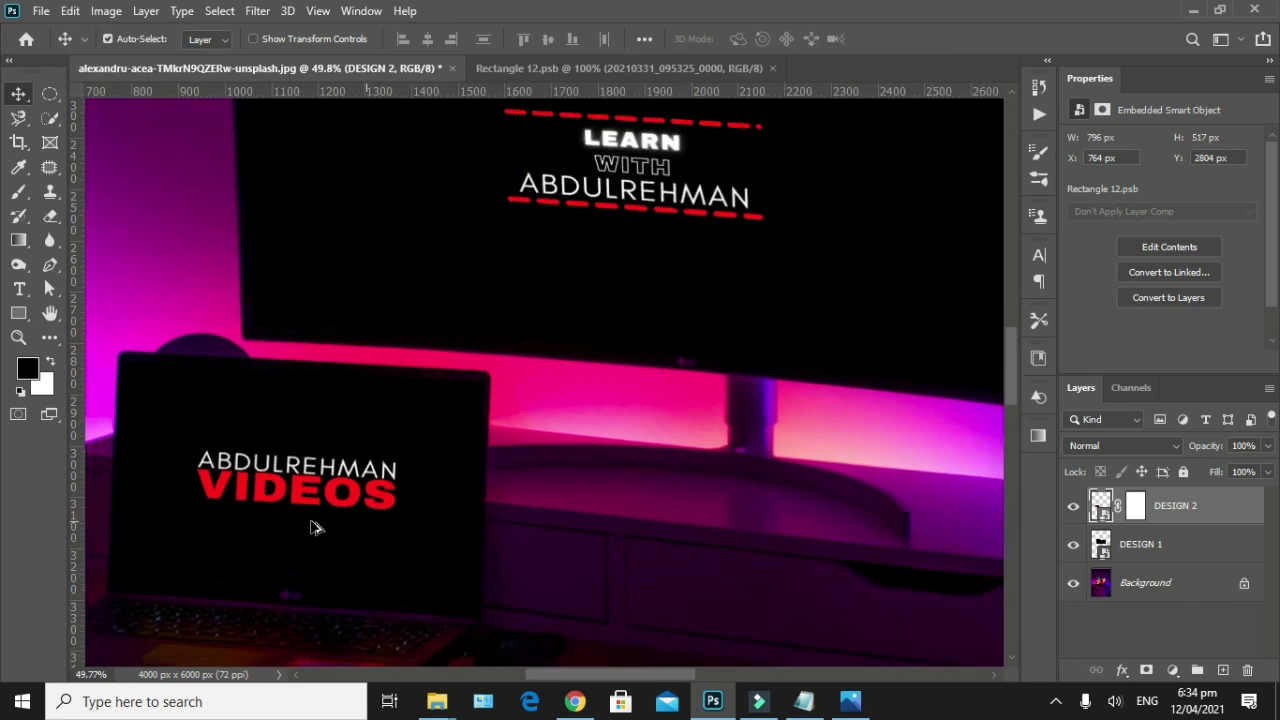
pyautogui.scroll(-3, 312, 529)
pyautogui.scroll(-1, 322, 522)
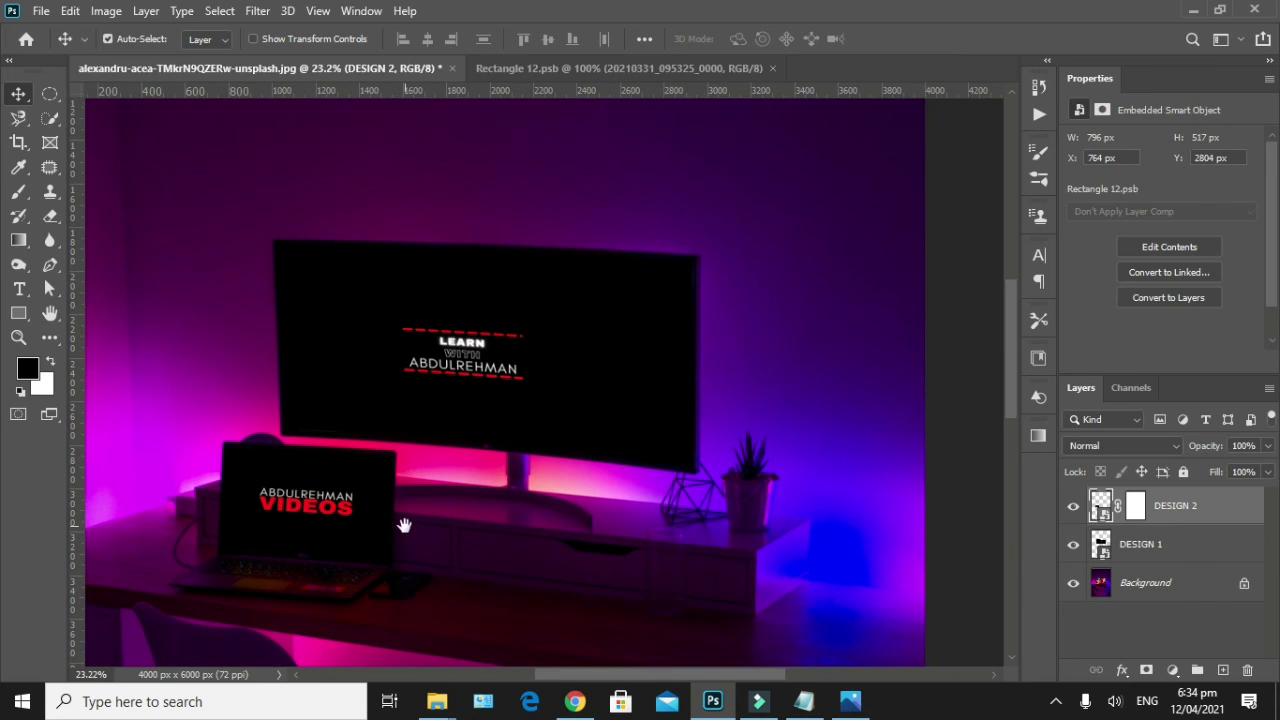
pyautogui.scroll(-1, 404, 525)
pyautogui.scroll(-1, 449, 514)
pyautogui.scroll(-1, 447, 512)
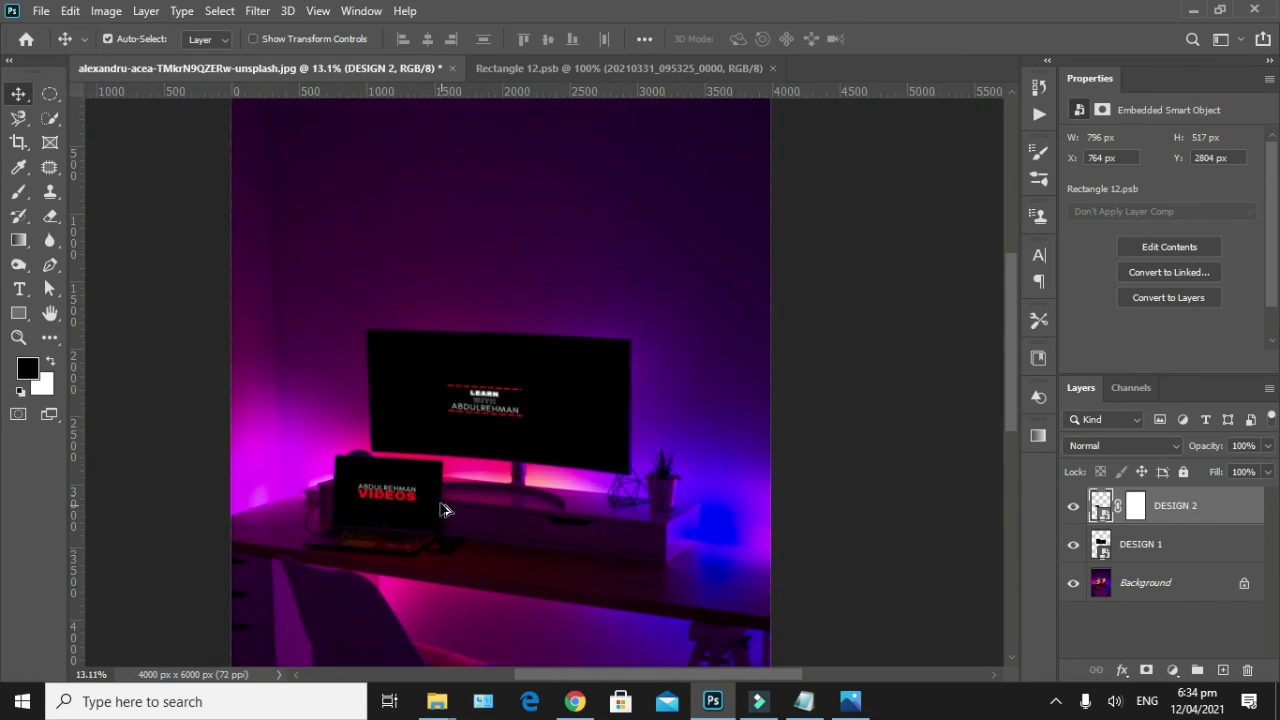
pyautogui.scroll(-1, 445, 510)
pyautogui.scroll(-1, 443, 508)
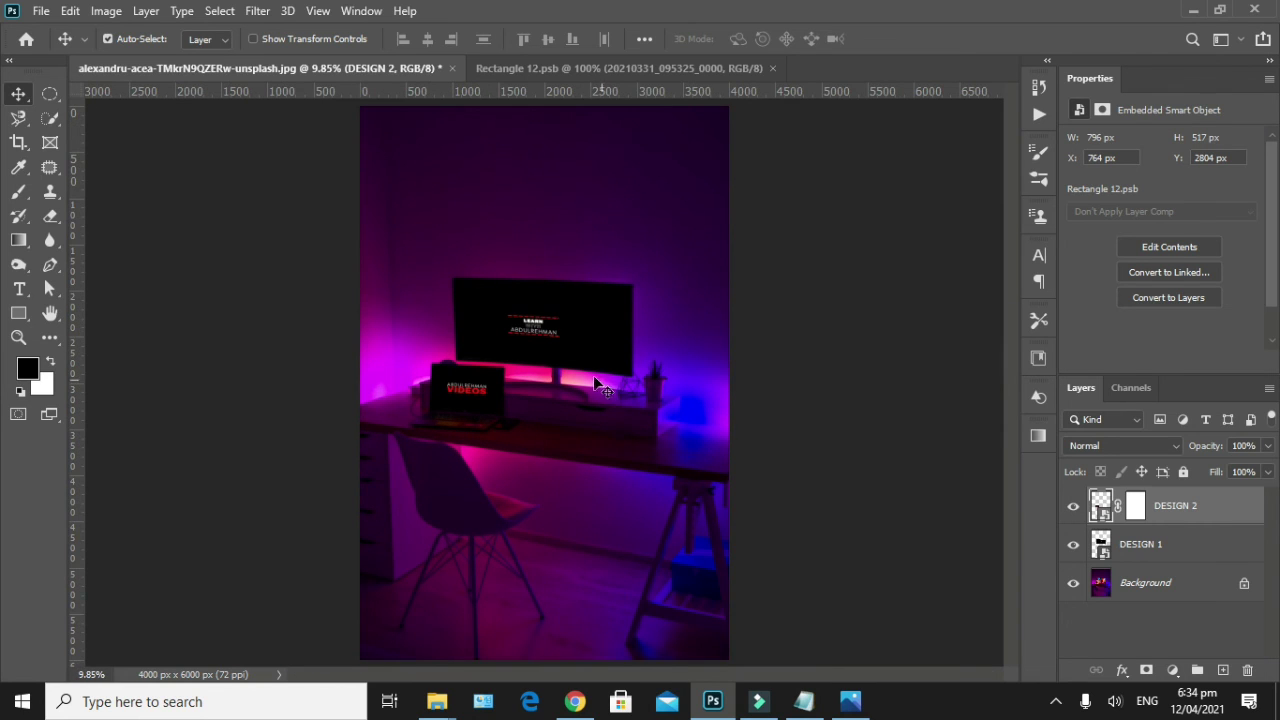
pyautogui.scroll(3, 580, 372)
pyautogui.scroll(1, 575, 370)
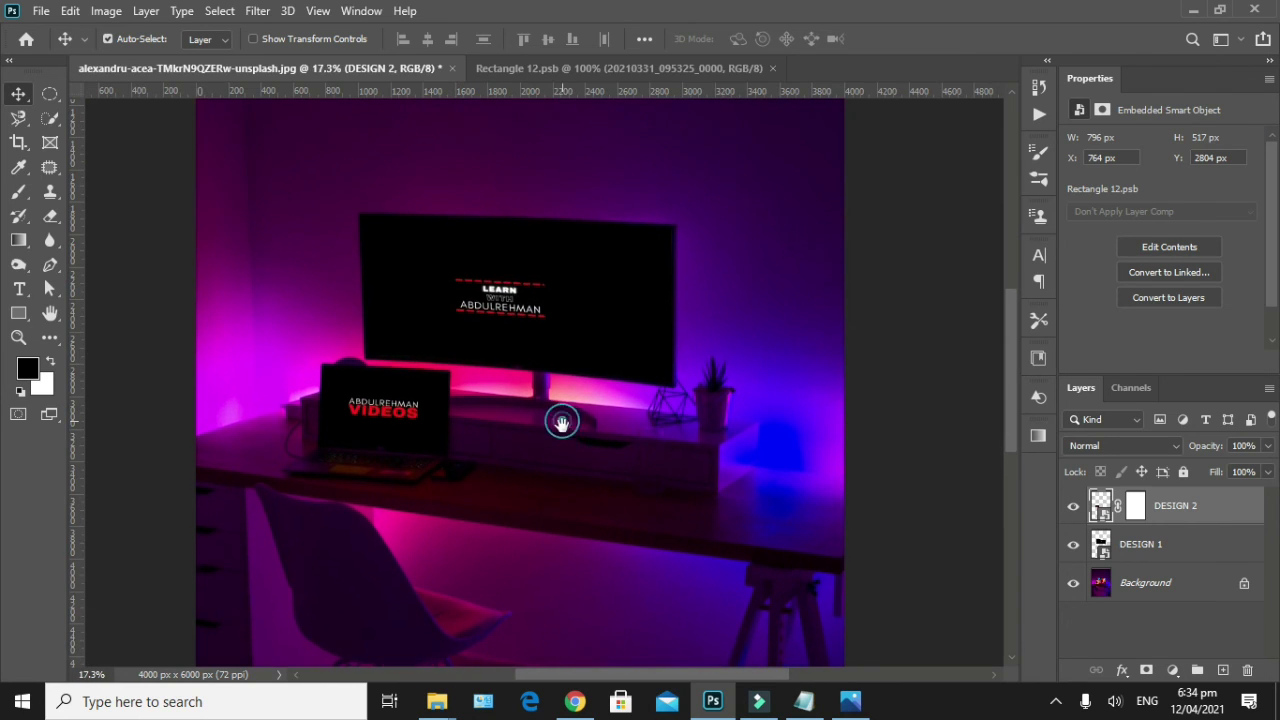
pyautogui.moveTo(563, 423)
pyautogui.mouseDown()
pyautogui.moveTo(551, 449)
pyautogui.moveTo(563, 423)
pyautogui.mouseUp()
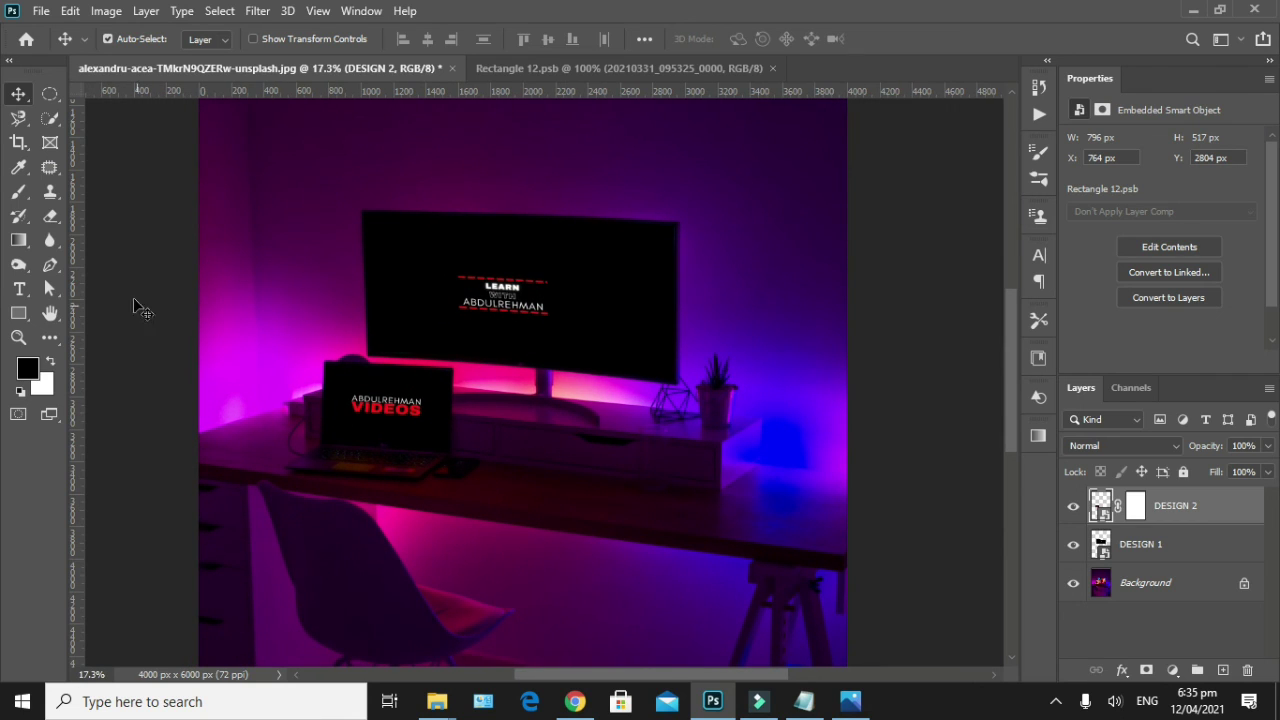